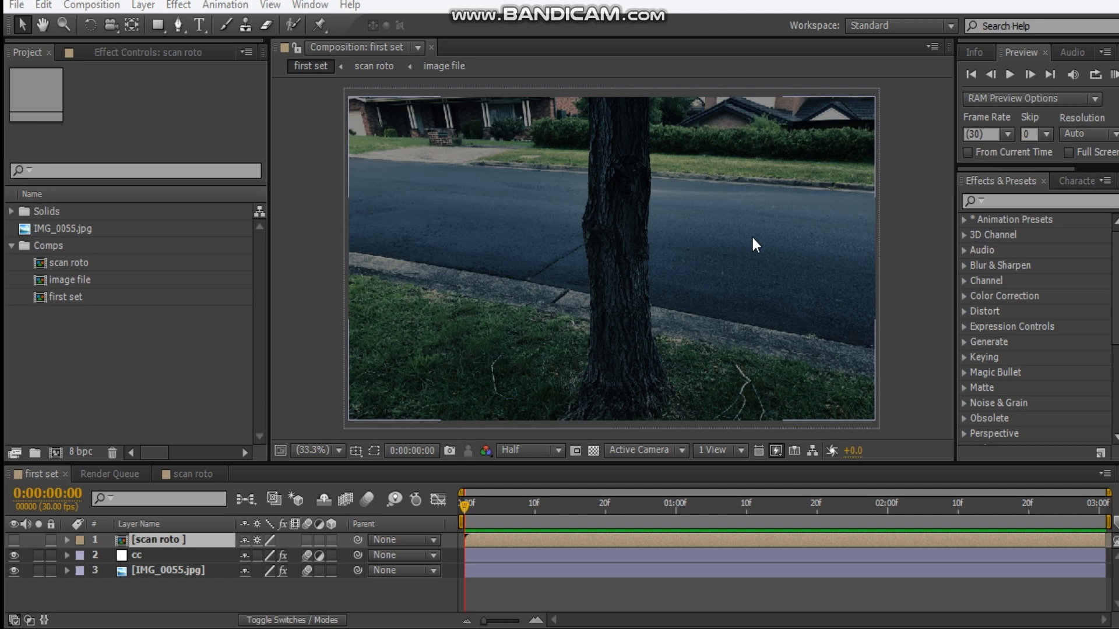
- Create a new 1920×1080 composition and add the tree photo IMG_0055.jpg to it
click(88, 416)
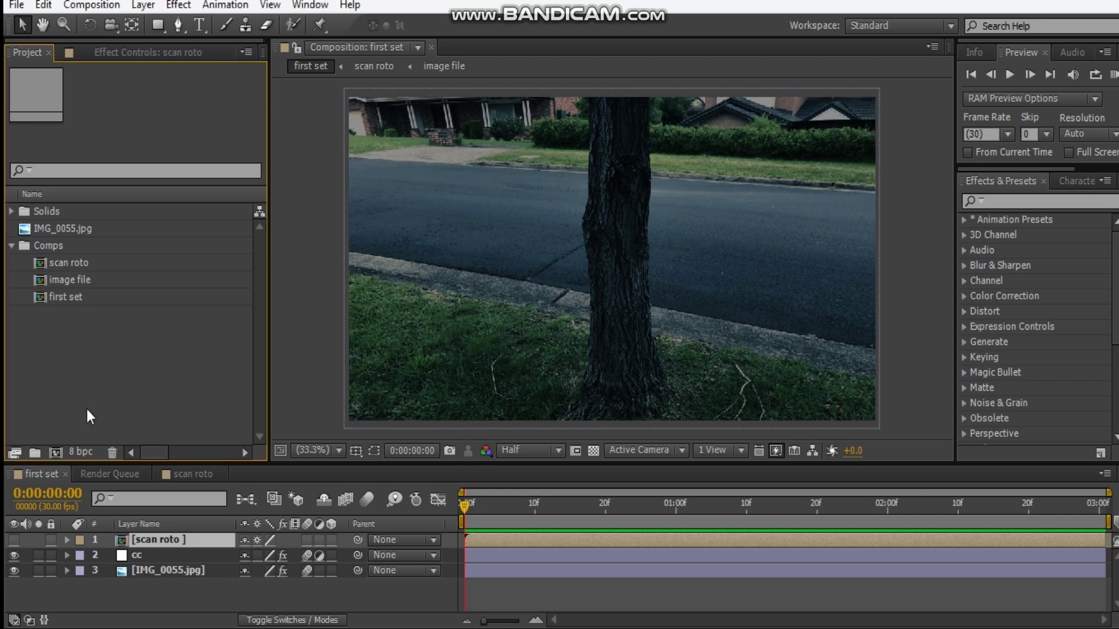
click(57, 454)
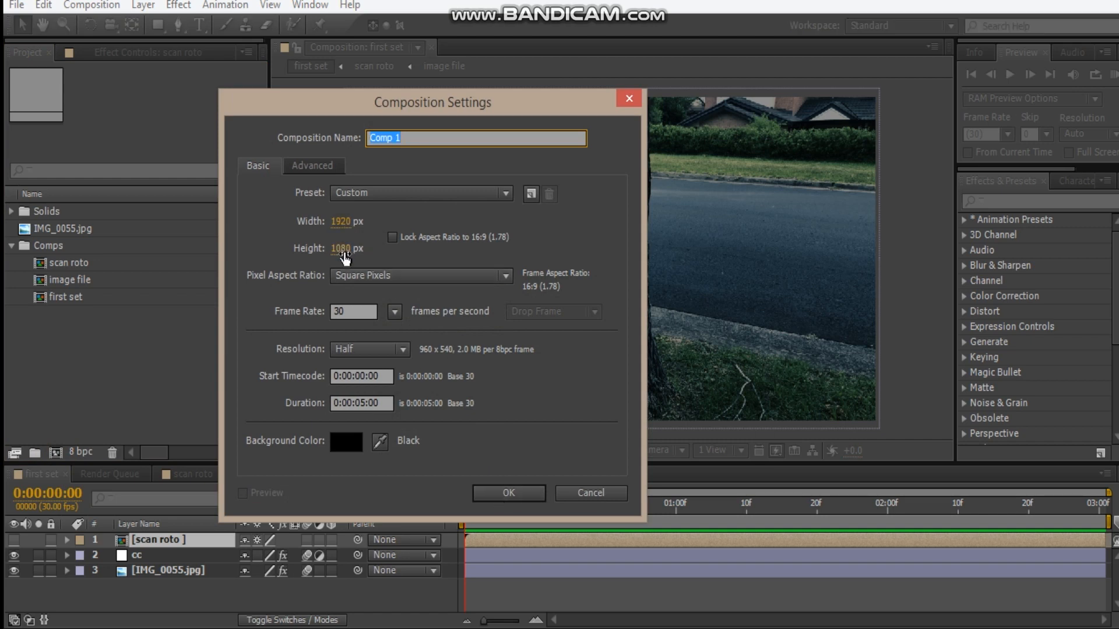
click(507, 493)
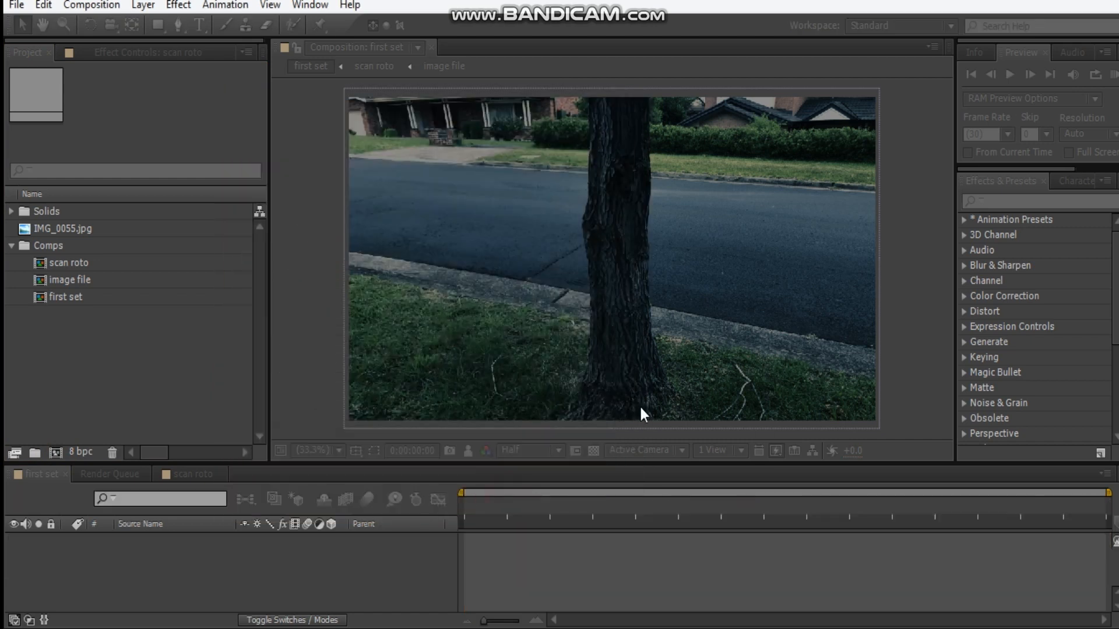
mouse_move(62, 224)
mouse_down()
mouse_move(719, 435)
mouse_move(719, 455)
mouse_up()
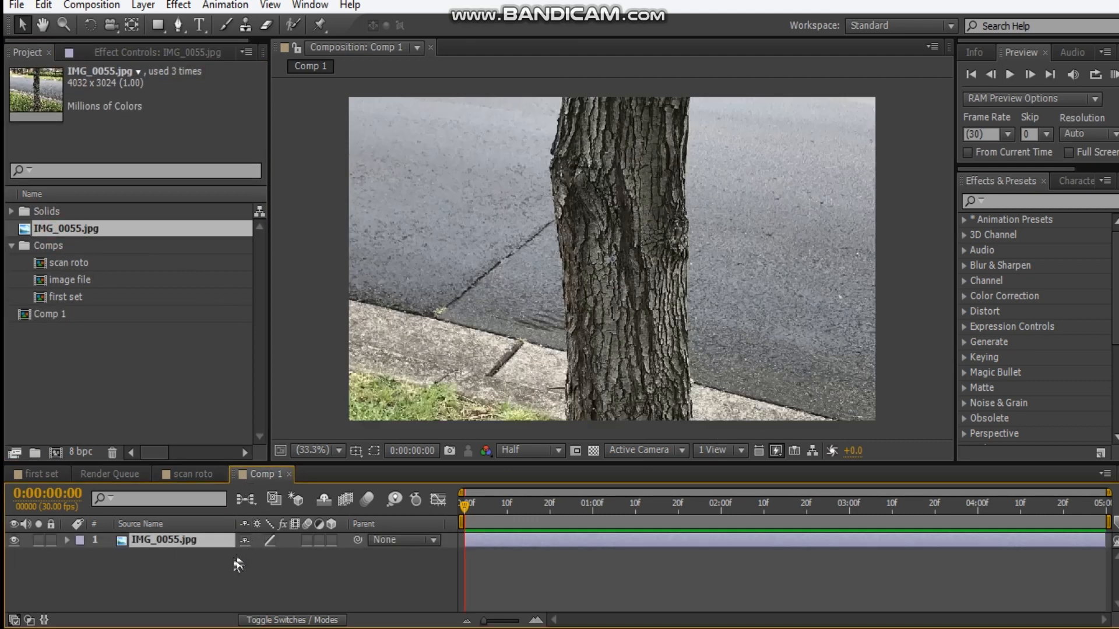
- Scale the photo layer to 48% and pre-compose it as 'image'
key(s)
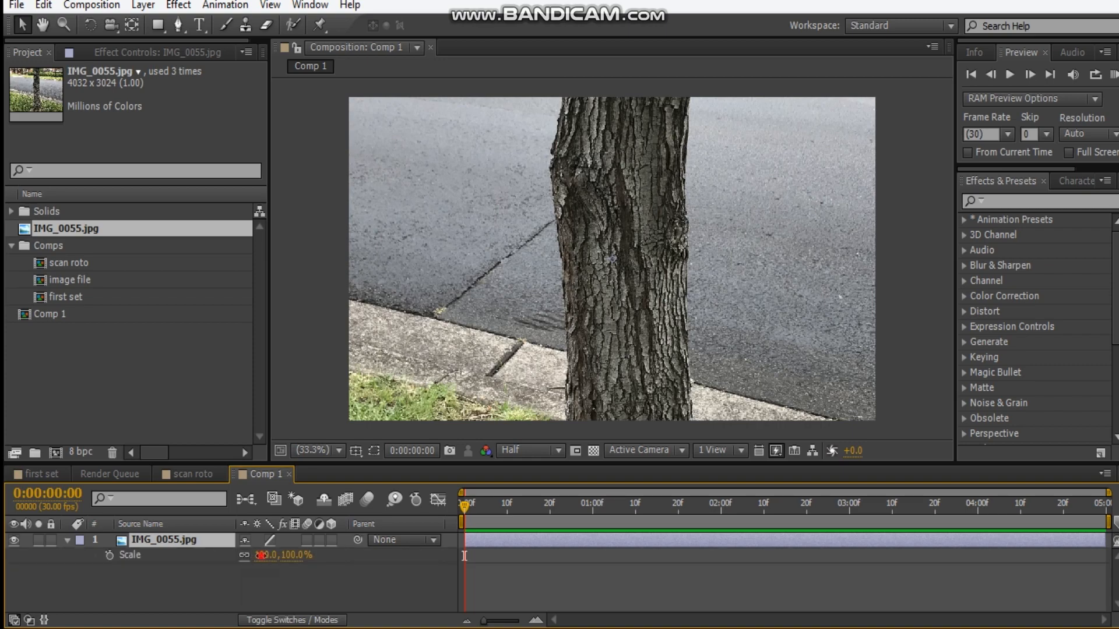
click(264, 556)
key(Return)
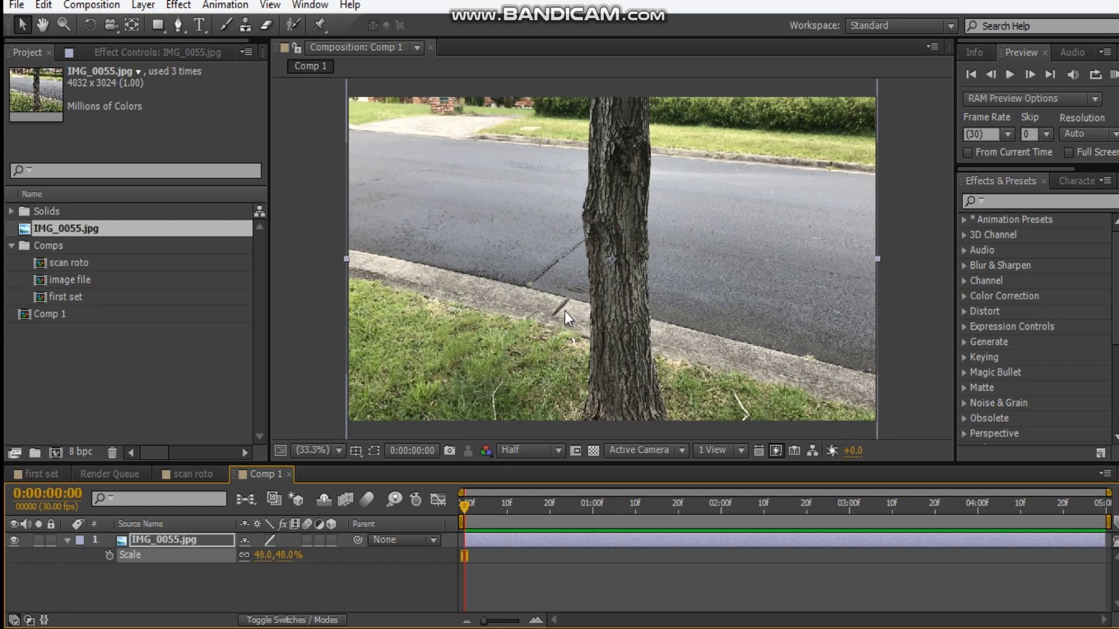
click(176, 542)
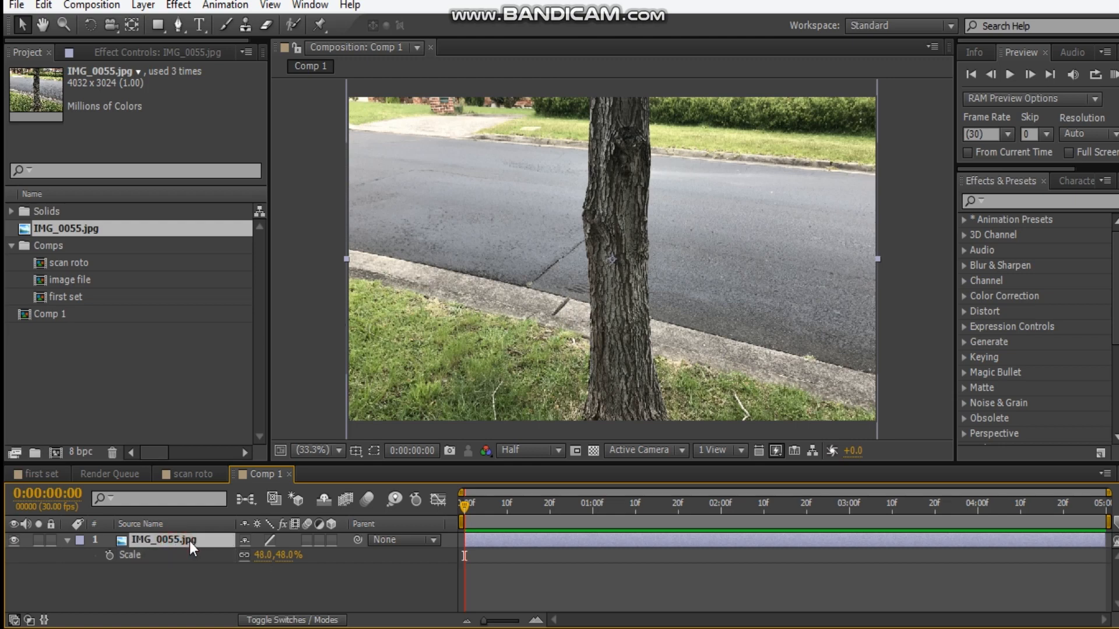
right_click(168, 539)
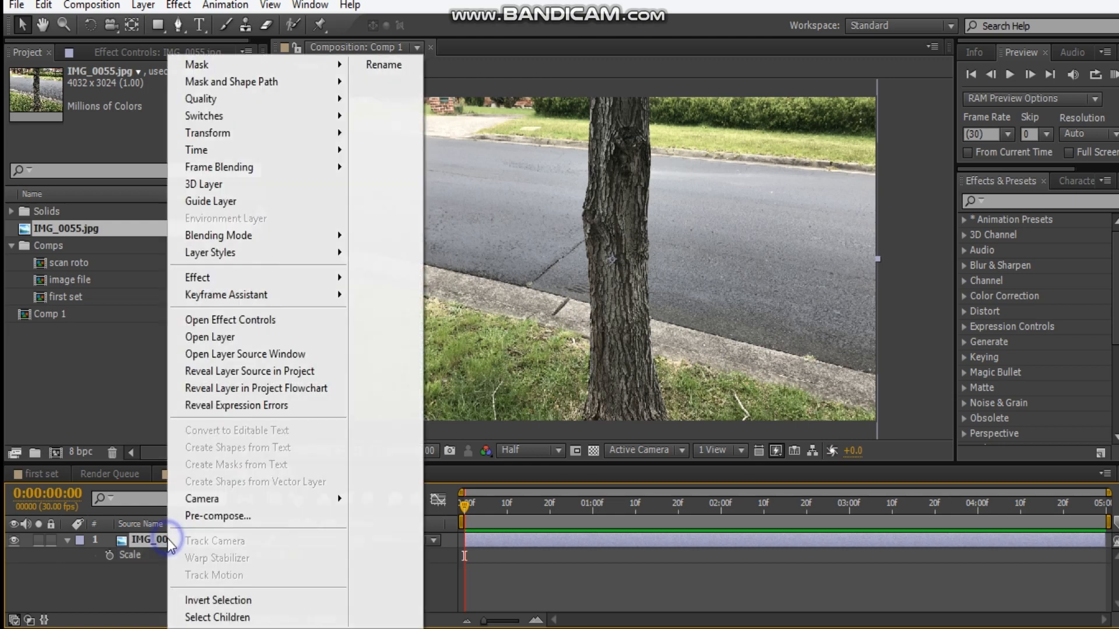
click(210, 522)
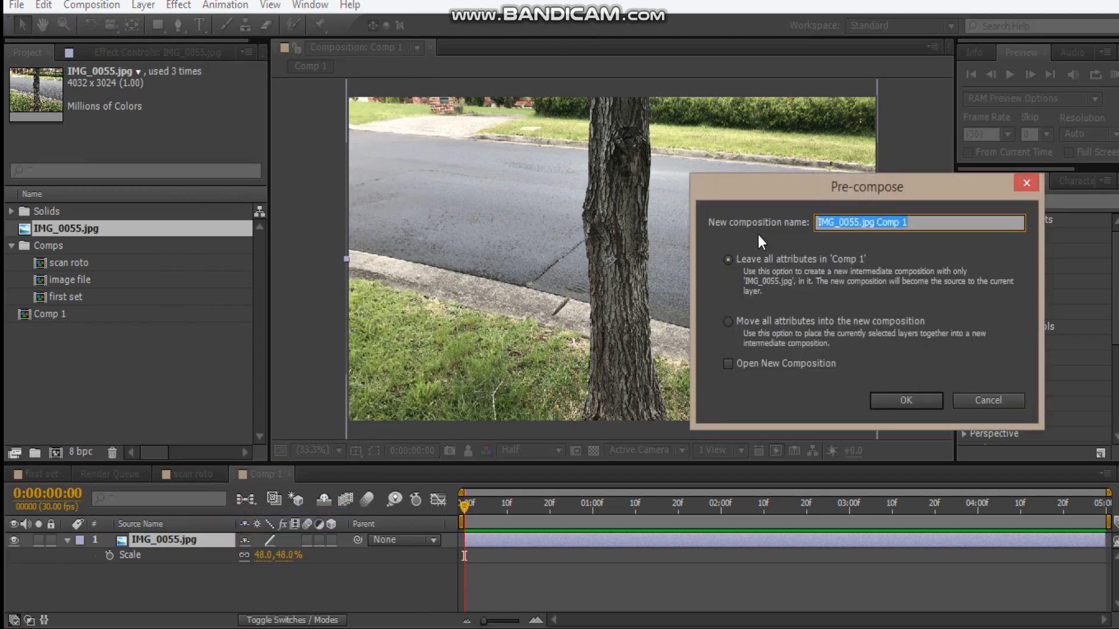
text(image)
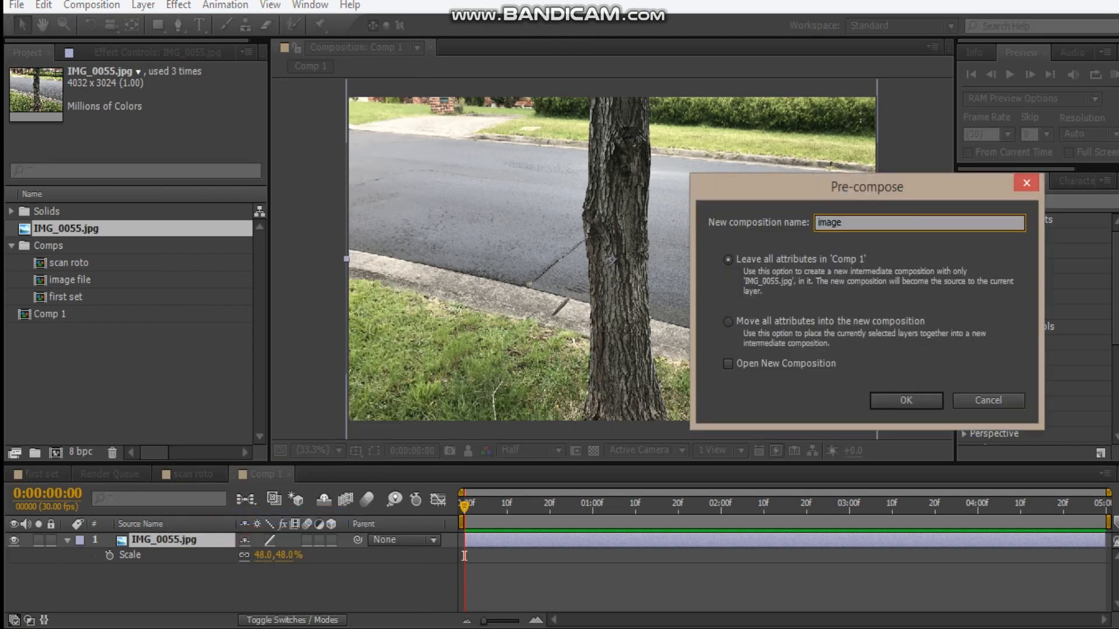
key(Return)
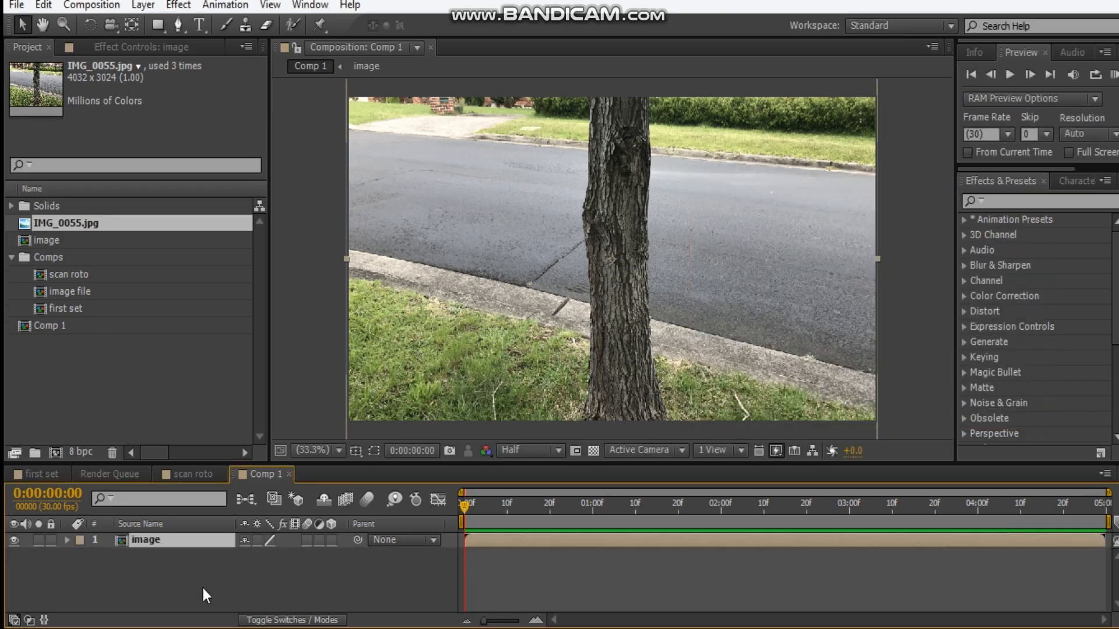
- Rename Comp 1 to 'scan roto' in the project list
click(12, 257)
click(61, 277)
right_click(60, 275)
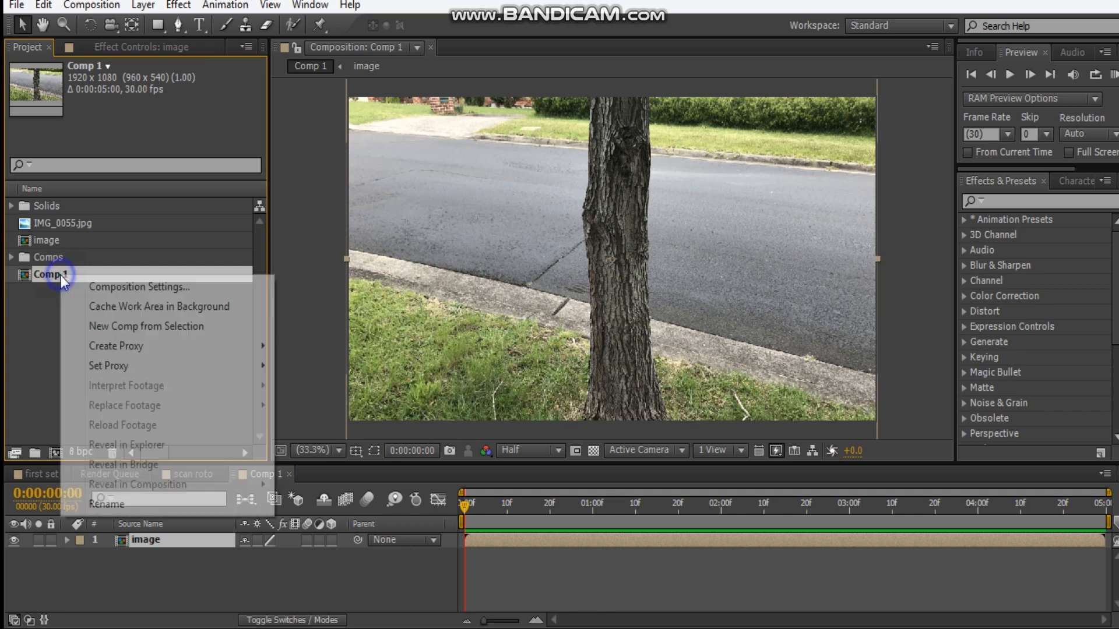
click(105, 504)
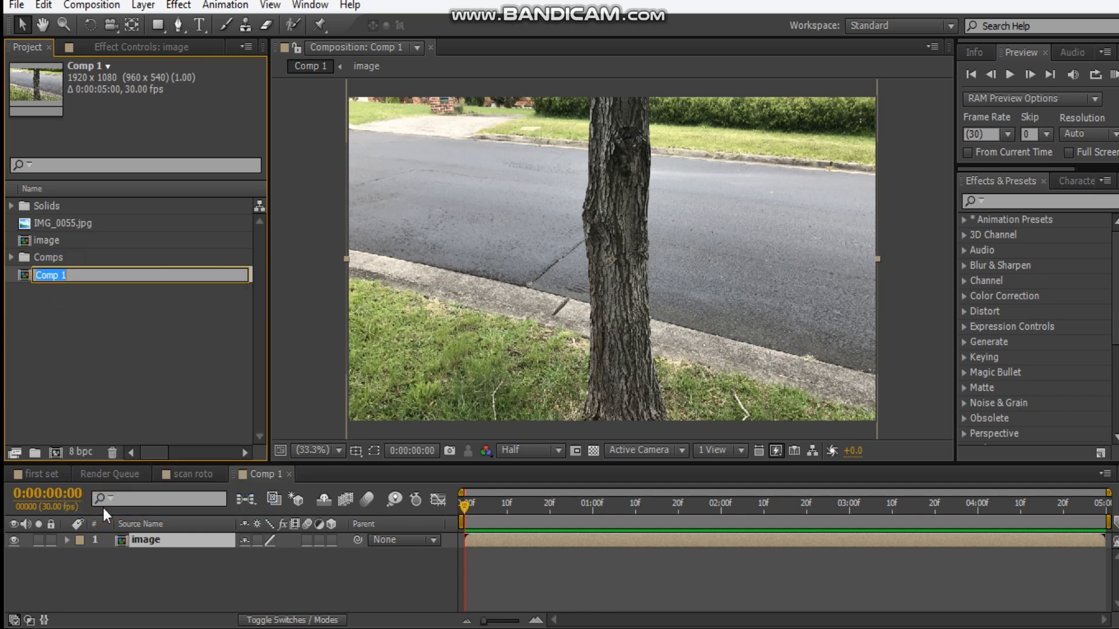
text(scan roto)
click(57, 376)
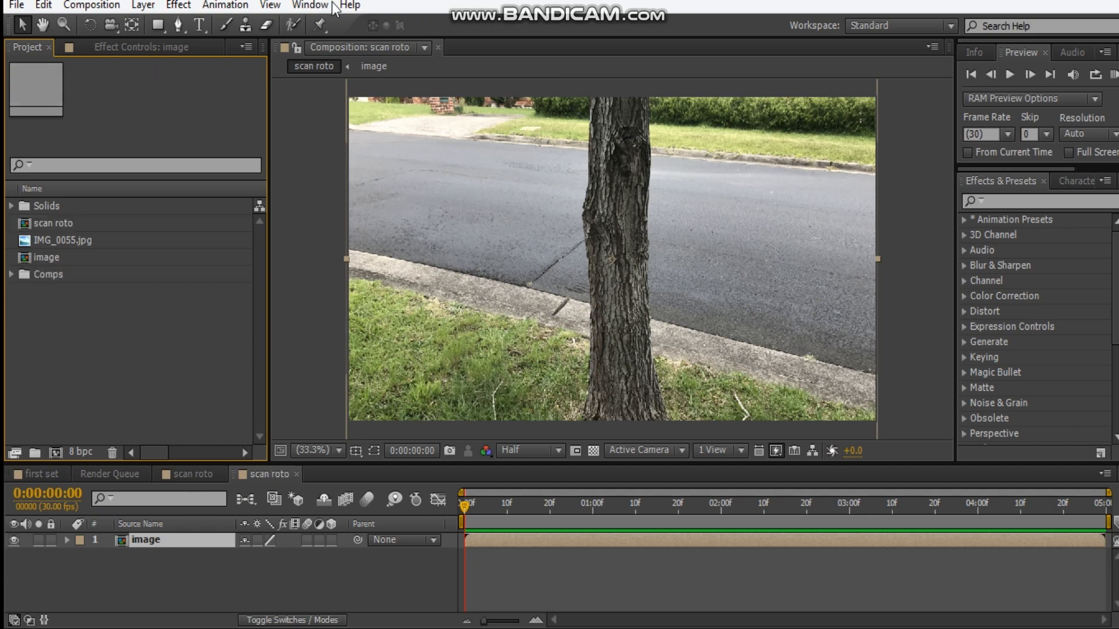
- With the Pen tool, trace mask points down the trunk edge from its top
click(178, 25)
scroll(621, 159, down, 1)
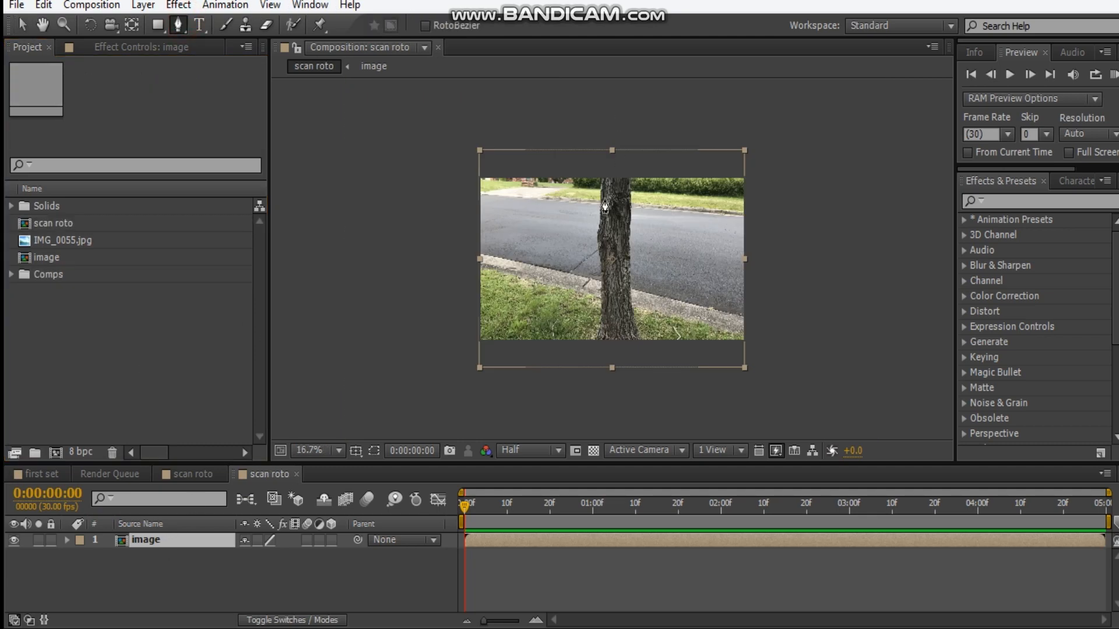
scroll(612, 166, up, 4)
drag(592, 172, 589, 230)
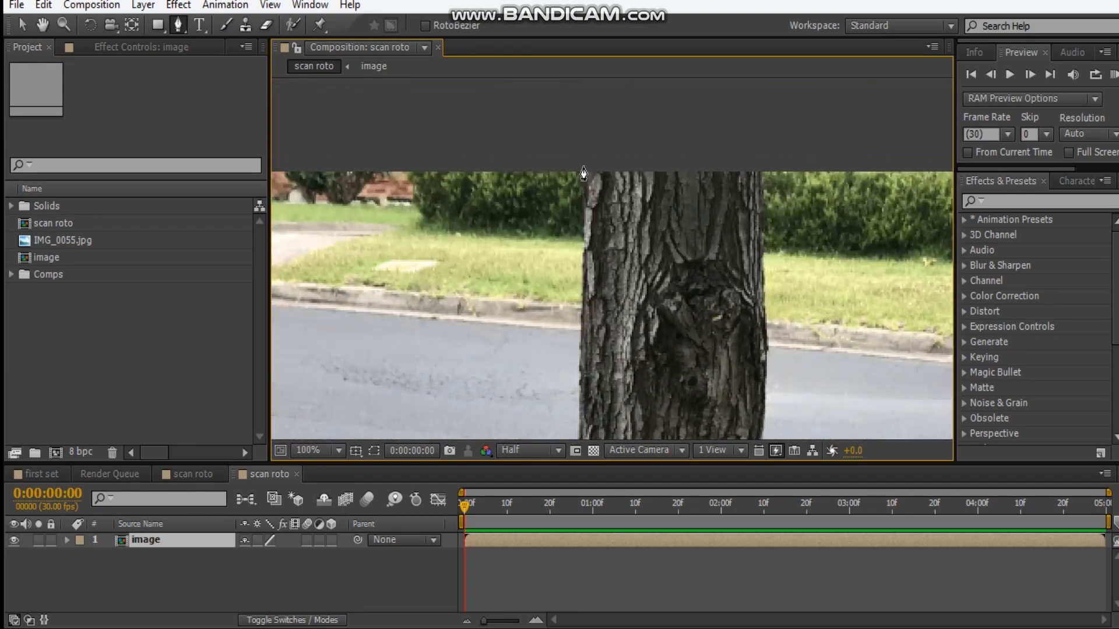
click(583, 166)
click(582, 228)
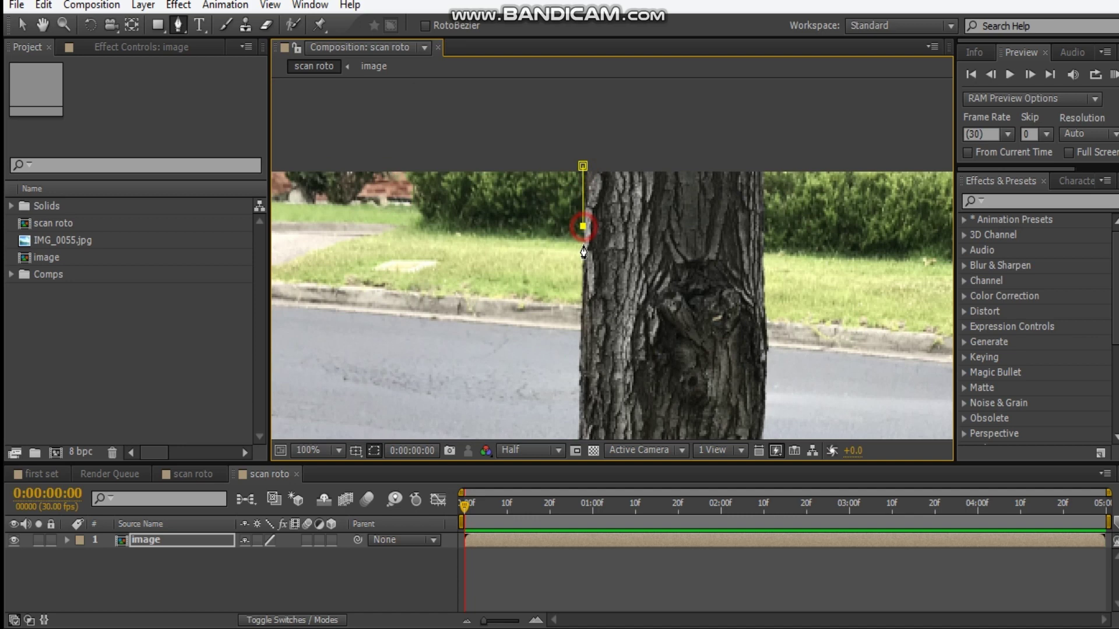
click(582, 282)
click(580, 344)
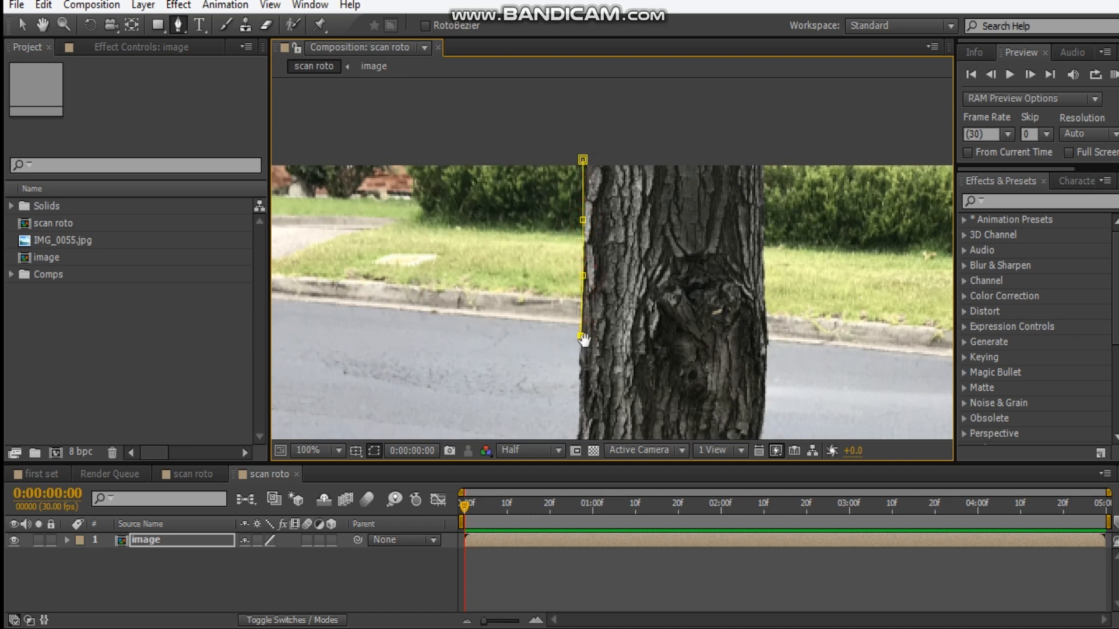
scroll(581, 367, up, 3)
click(611, 303)
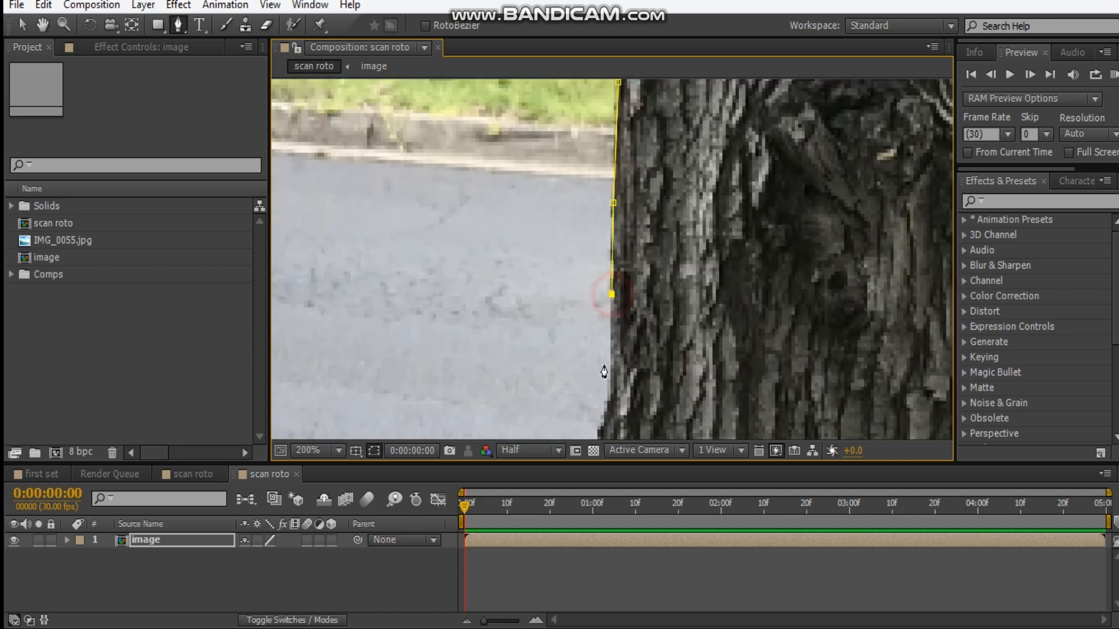
click(610, 384)
drag(610, 385, 617, 298)
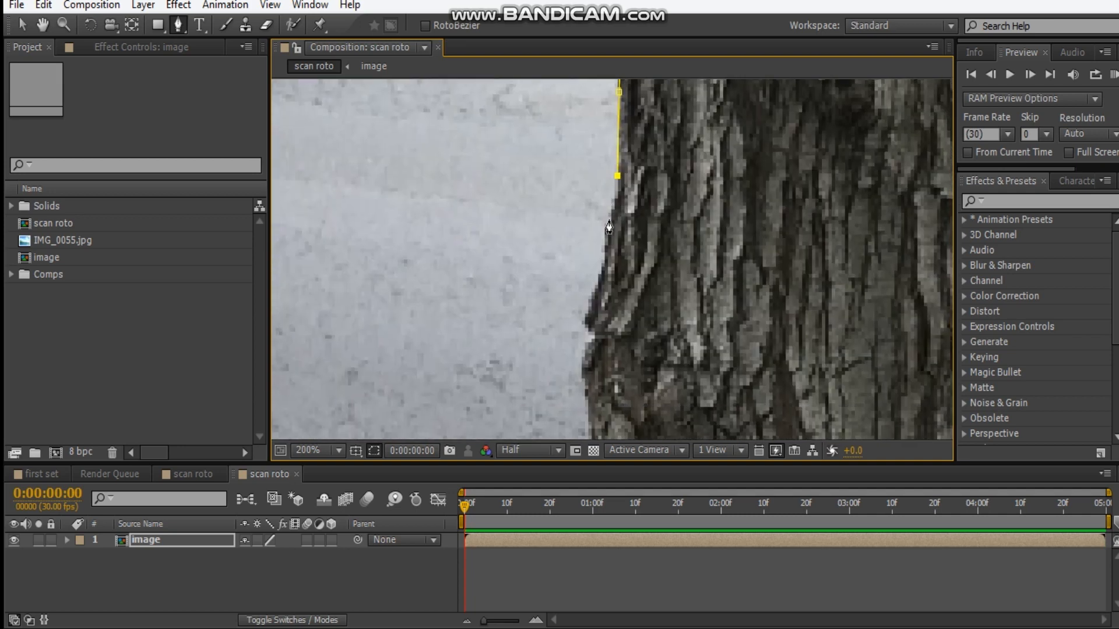
click(610, 219)
click(602, 255)
click(597, 277)
click(588, 299)
click(582, 321)
click(589, 347)
- Continue the mask down to the grass and across, closing the path around the trunk
drag(590, 396, 552, 262)
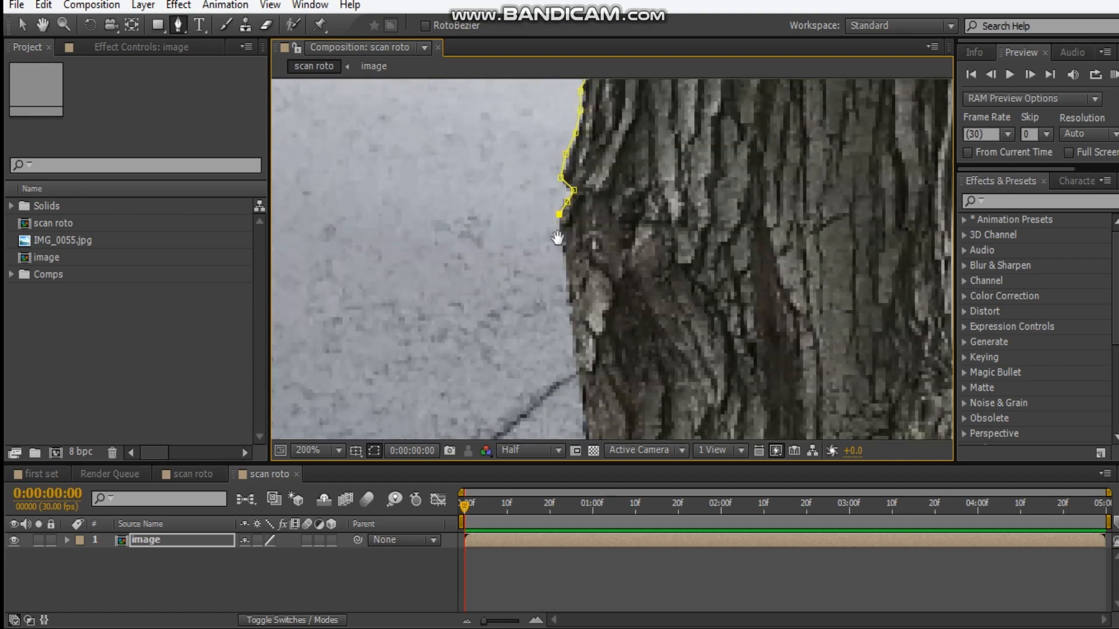
click(555, 308)
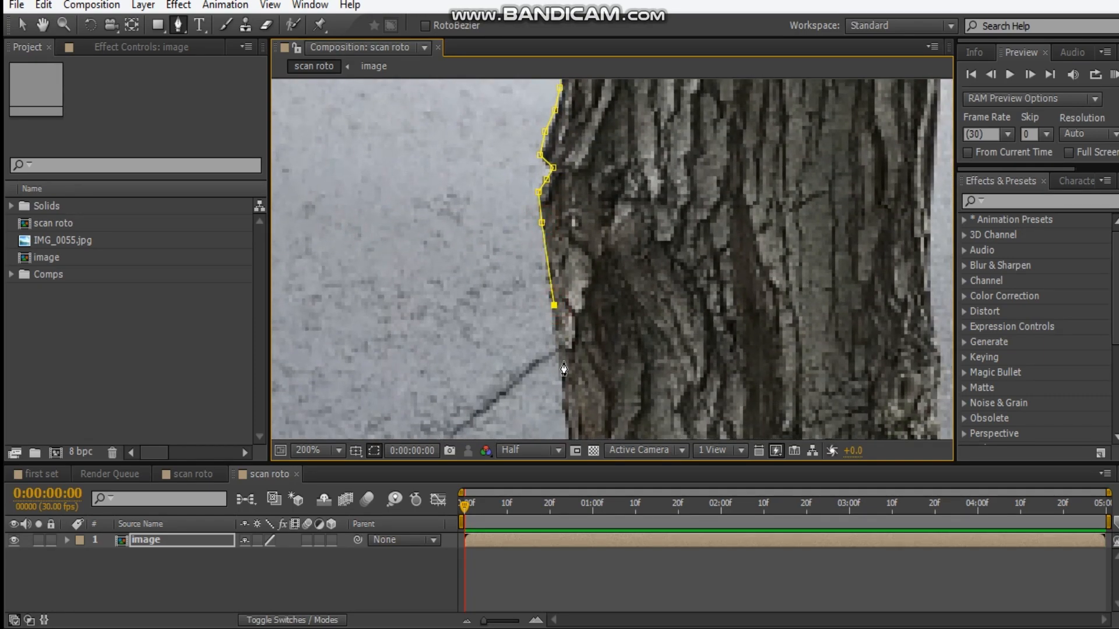
drag(560, 376, 551, 185)
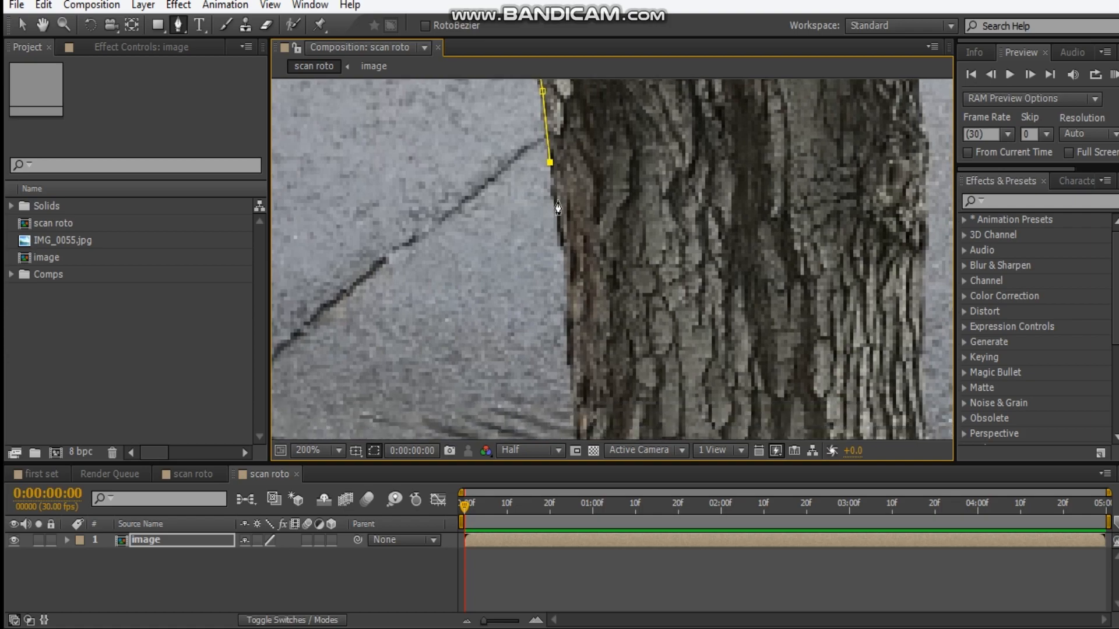
click(560, 245)
drag(560, 350, 560, 219)
click(549, 202)
drag(549, 262, 549, 131)
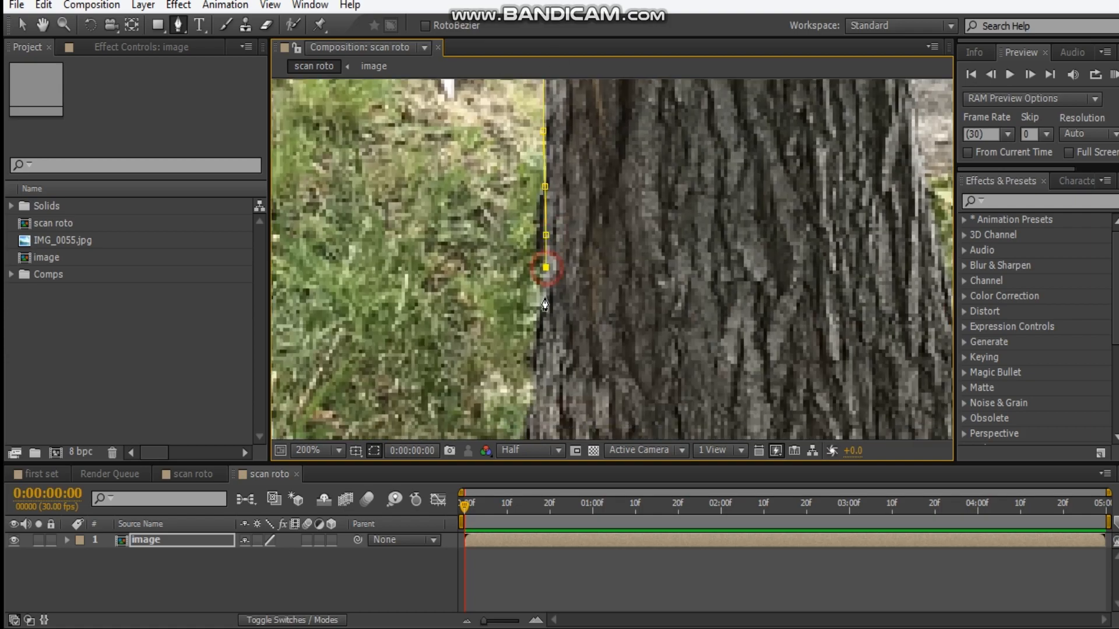
drag(542, 350, 542, 175)
drag(437, 420, 770, 347)
scroll(769, 346, down, 3)
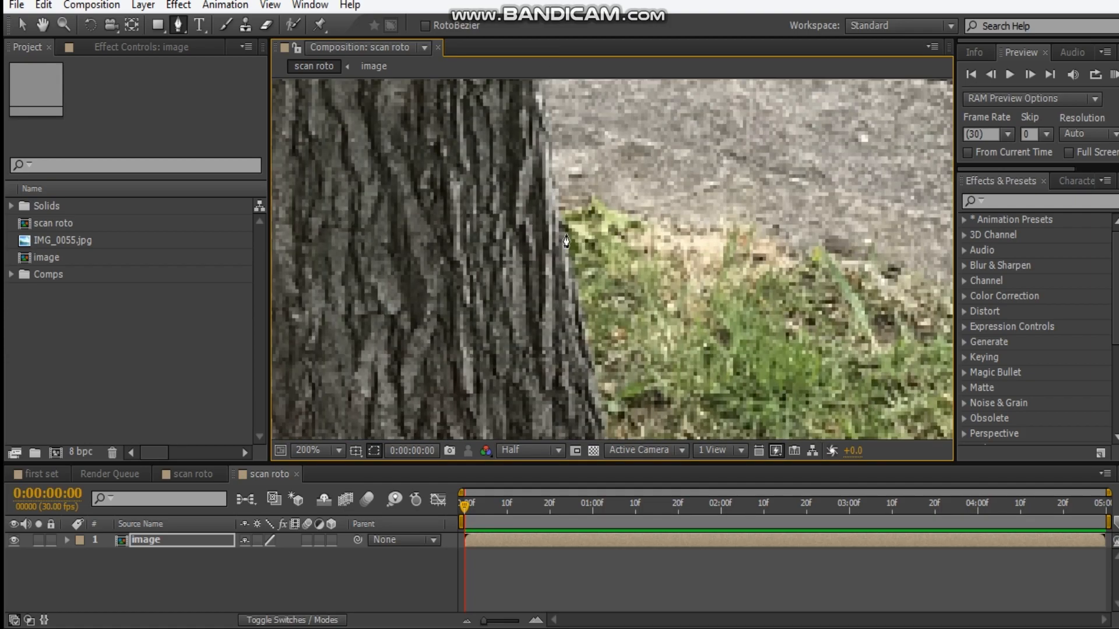
scroll(700, 193, up, 3)
drag(569, 131, 560, 262)
drag(560, 359, 525, 263)
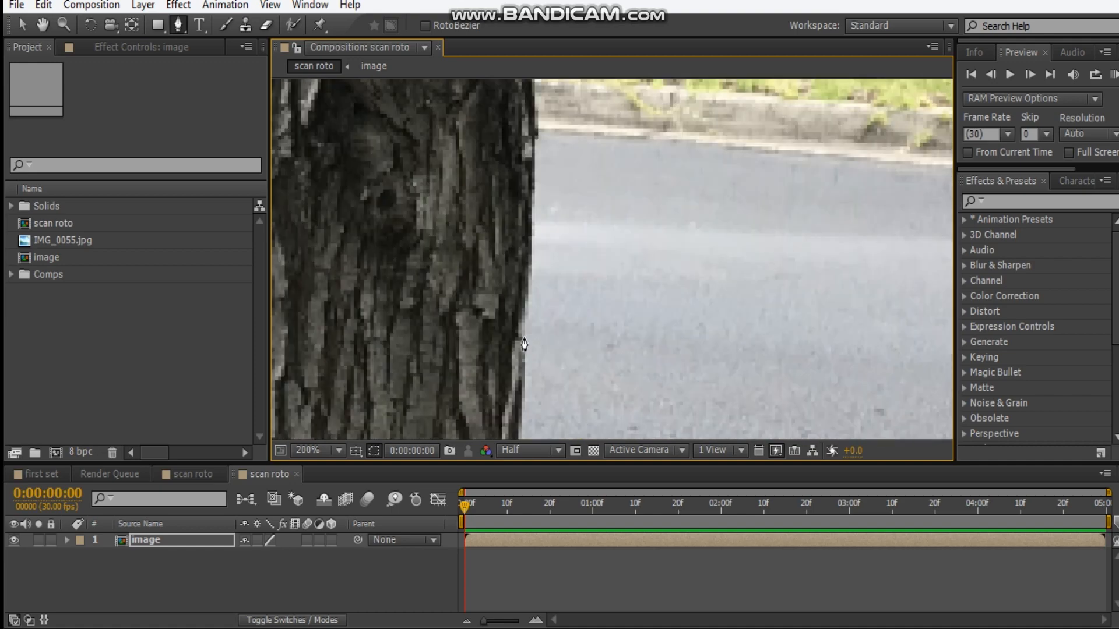
click(533, 280)
scroll(525, 263, down, 3)
scroll(524, 262, down, 3)
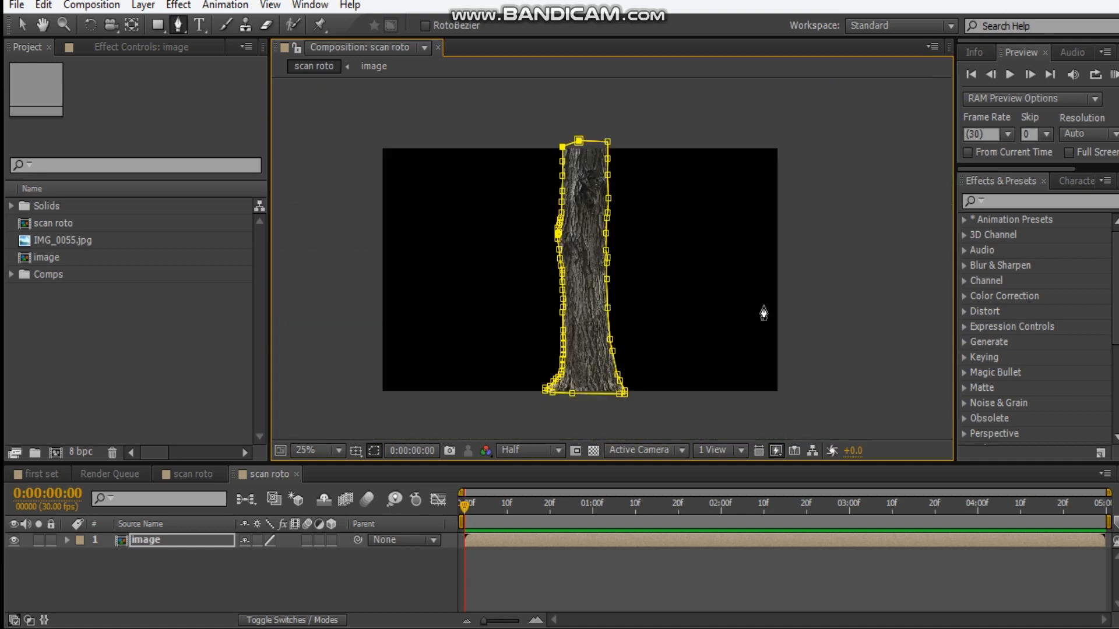
- Hide the mask outline and feather the trunk mask 10 pixels
click(373, 450)
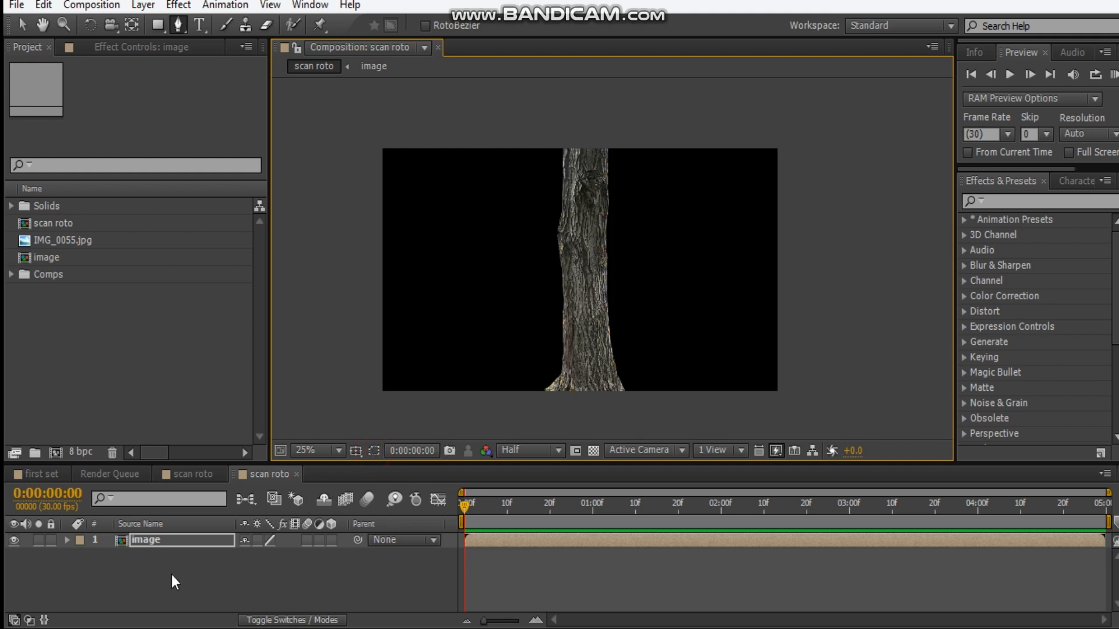
click(175, 539)
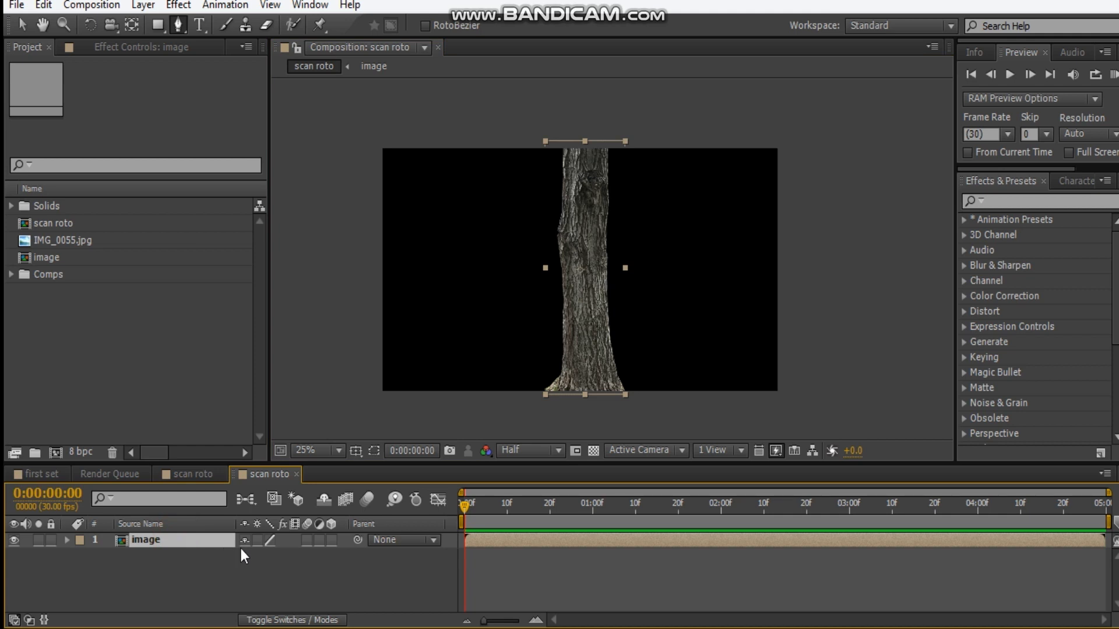
key(f)
click(280, 570)
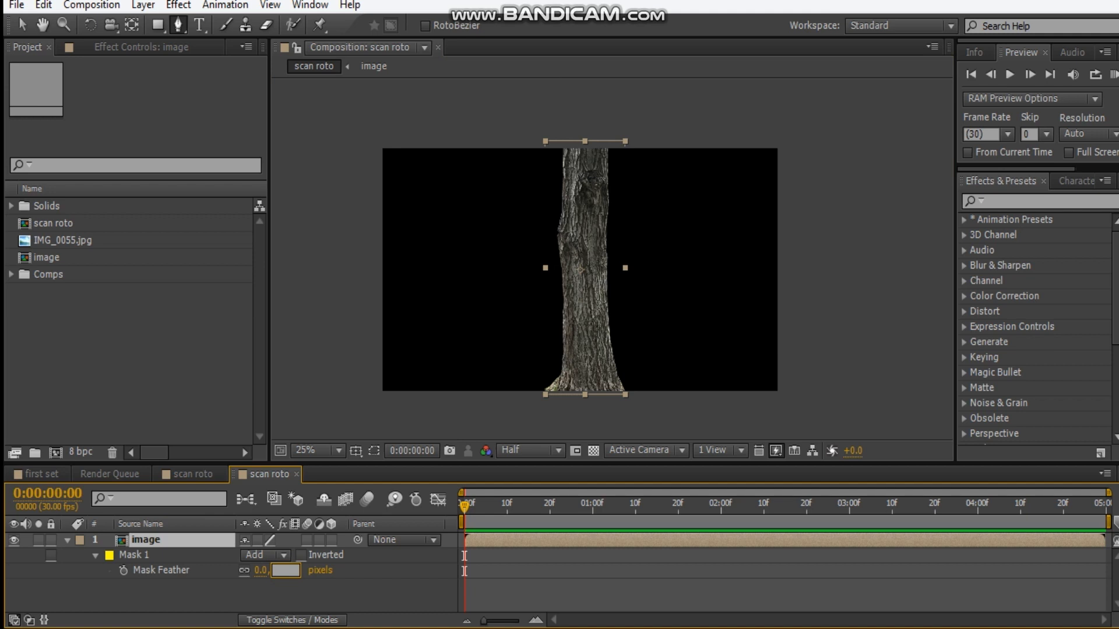
key(Return)
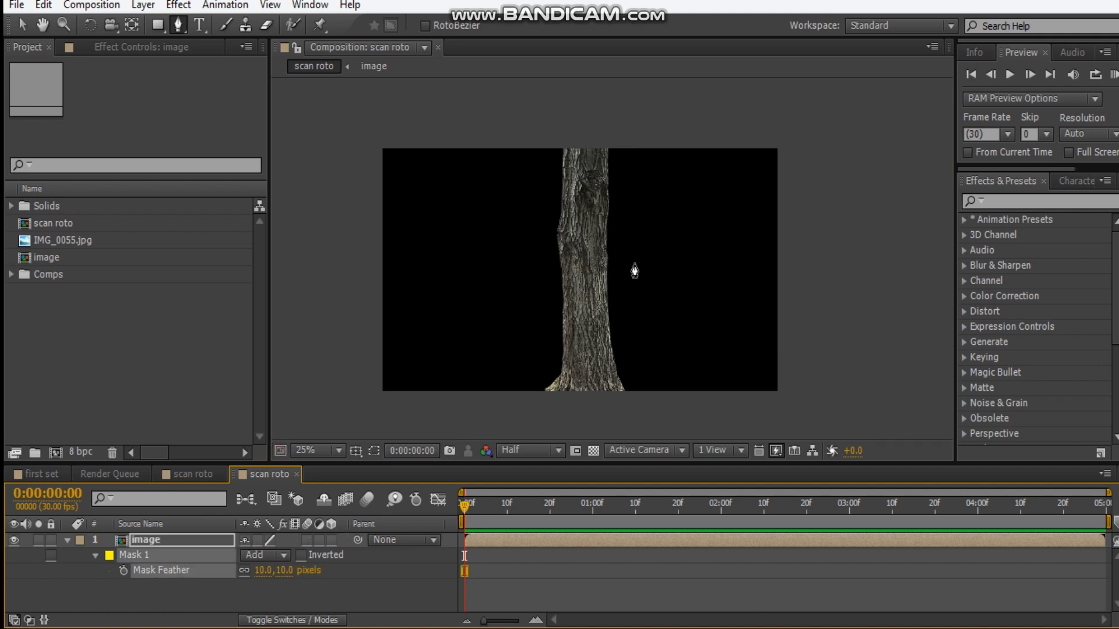
scroll(637, 263, up, 1)
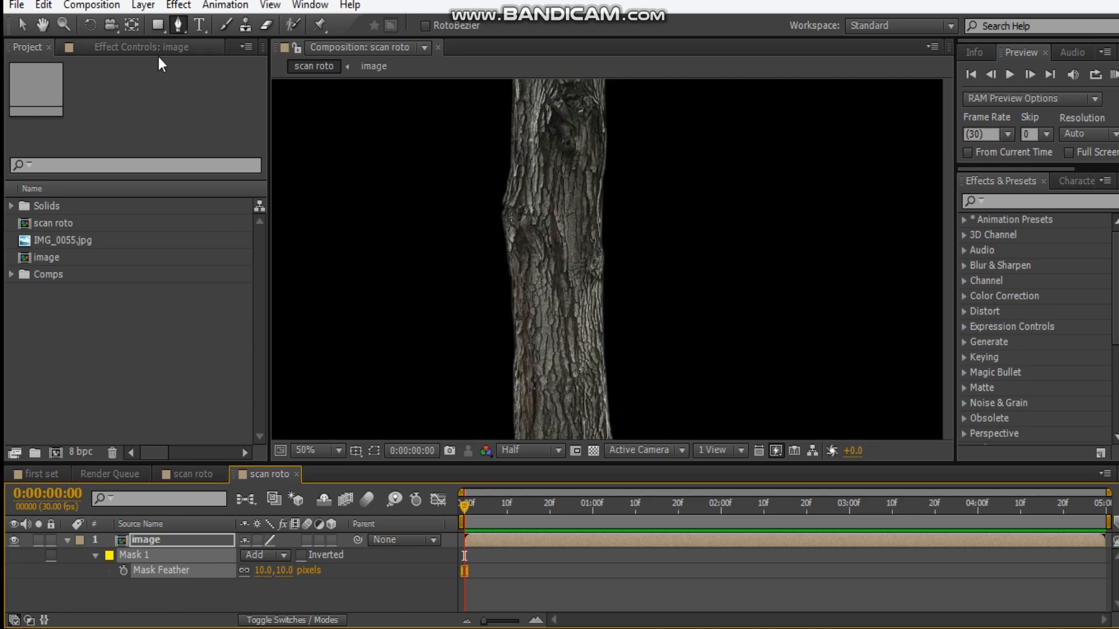
- Apply Find Edges to the image layer and drop preview quality to Quarter
click(140, 48)
right_click(107, 169)
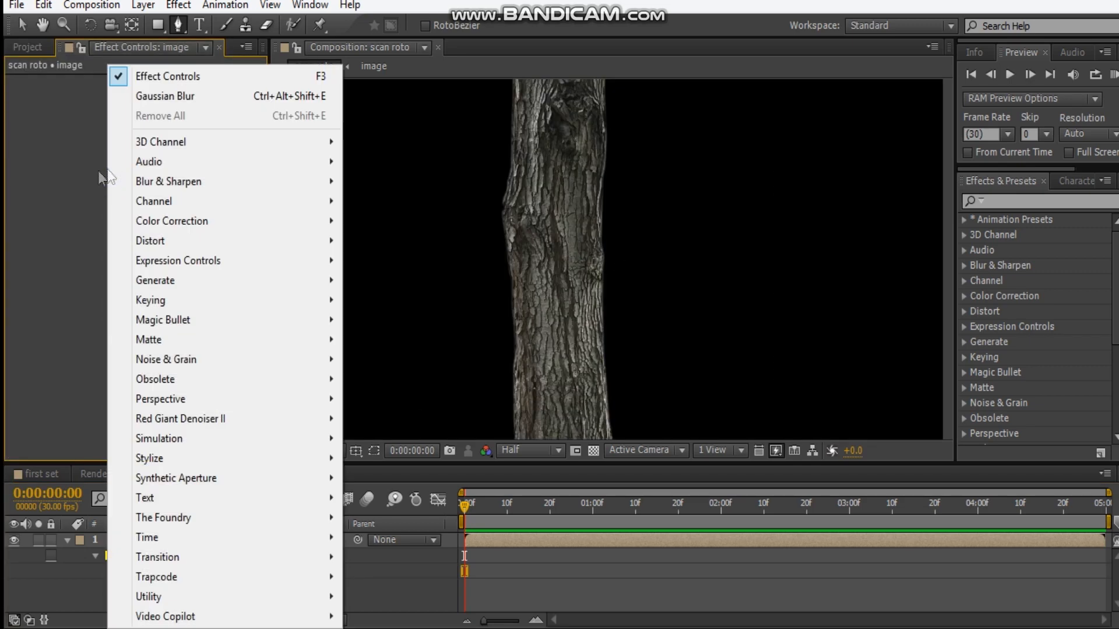
mouse_move(150, 458)
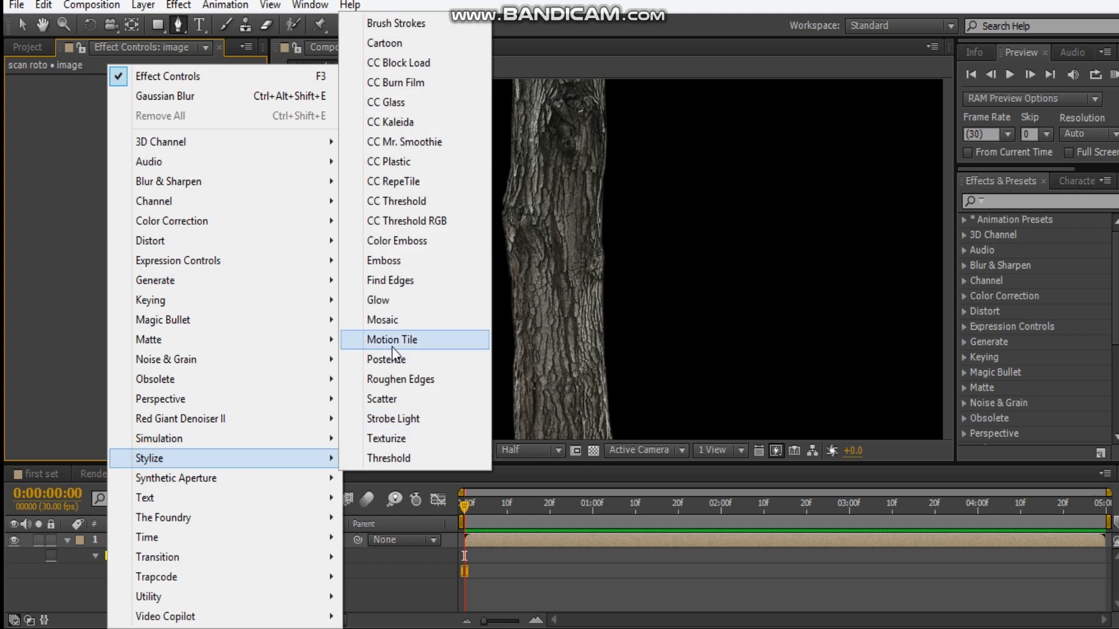
click(390, 281)
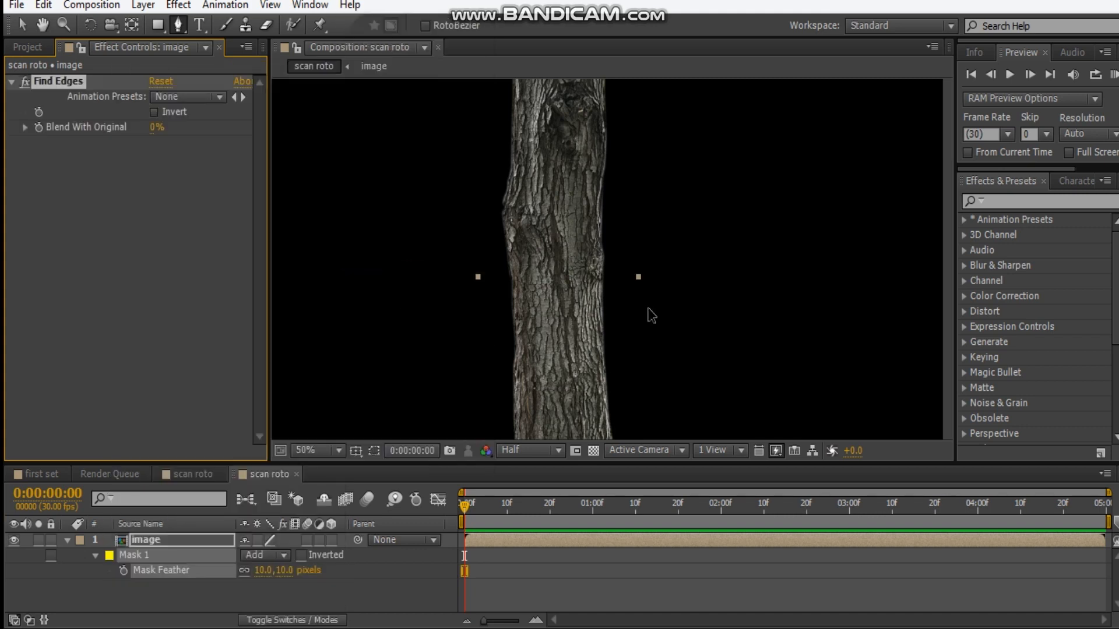
click(529, 450)
click(519, 449)
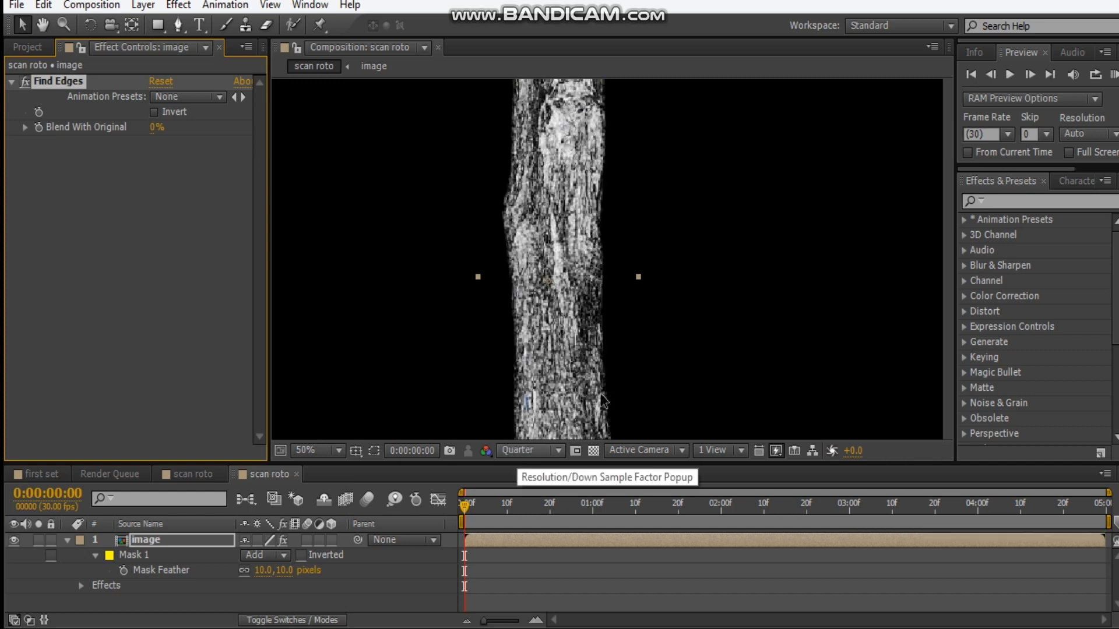
click(525, 476)
mouse_move(560, 301)
mouse_down()
mouse_move(573, 289)
mouse_move(559, 270)
mouse_up()
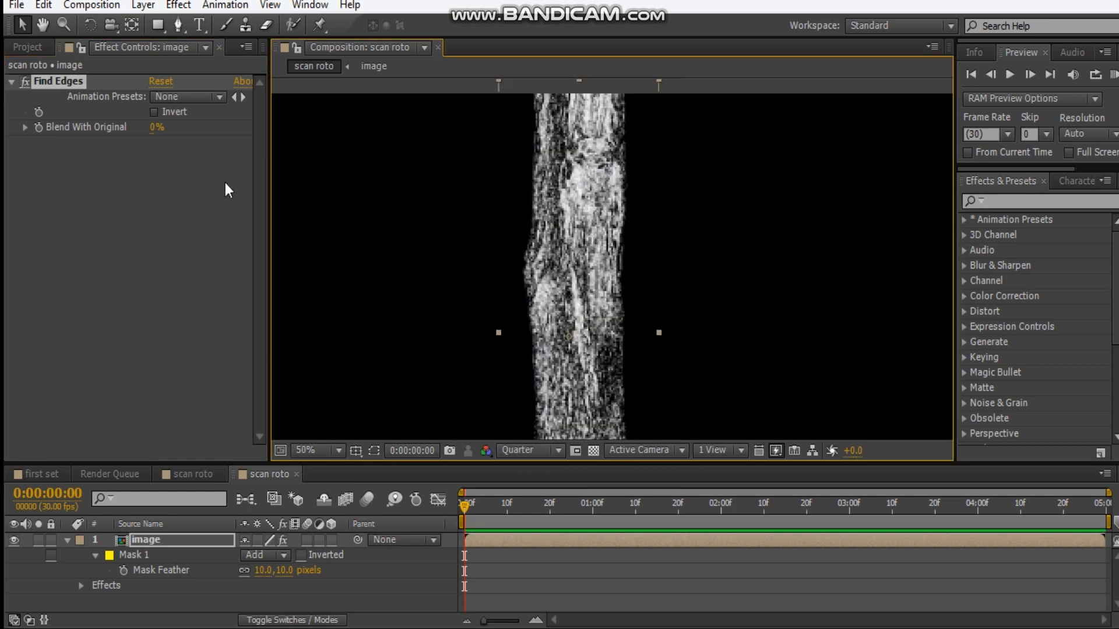
- Invert Find Edges and blend it 15% with the original
click(154, 113)
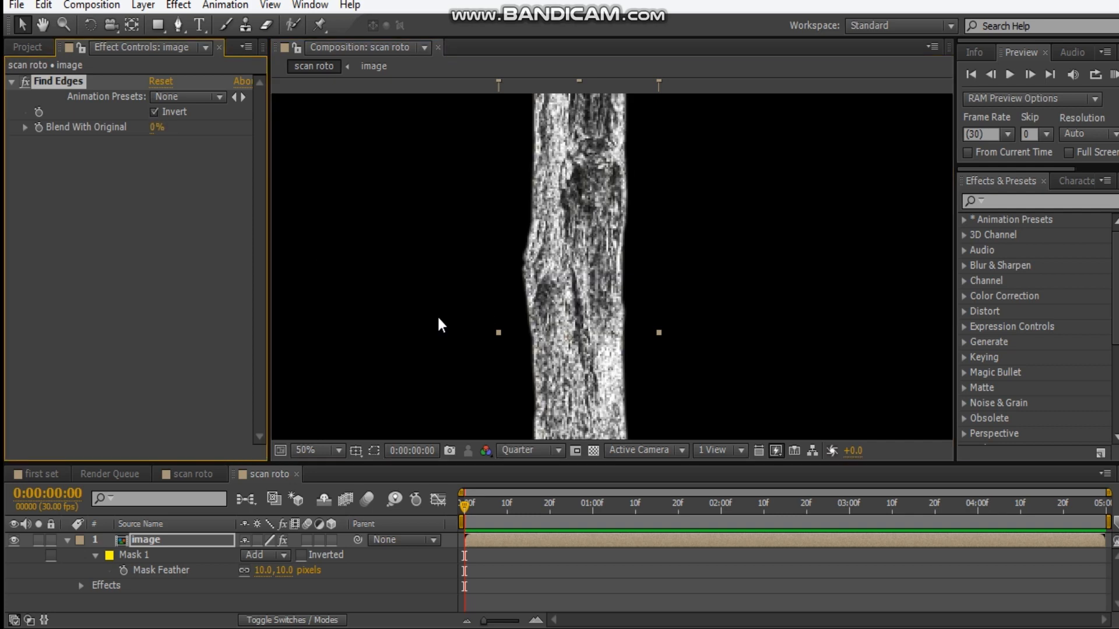
click(157, 128)
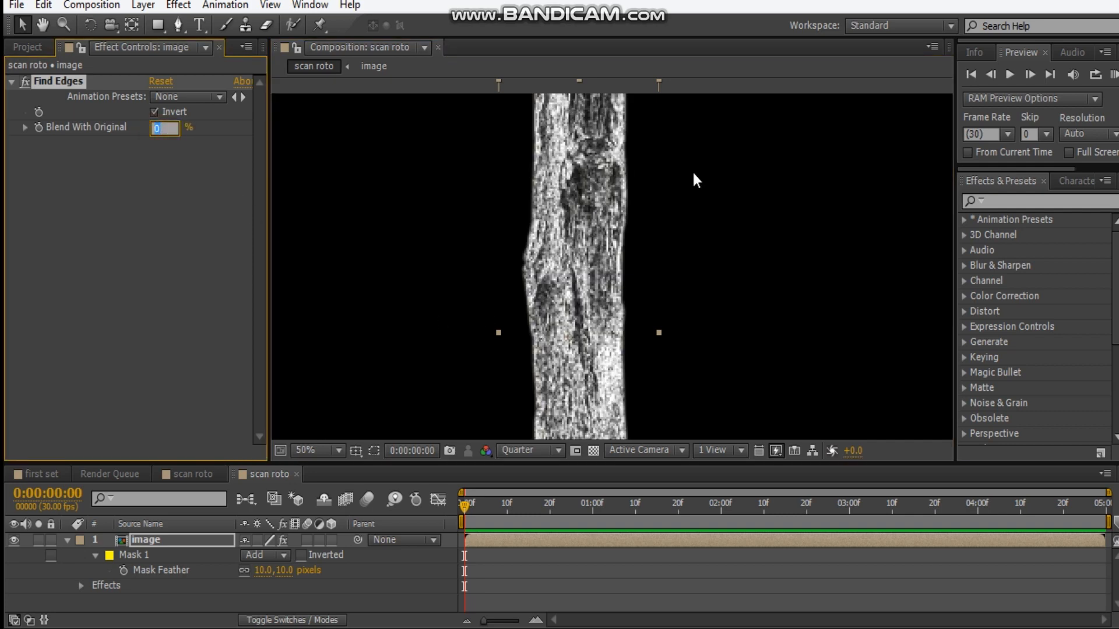
text(15)
key(Return)
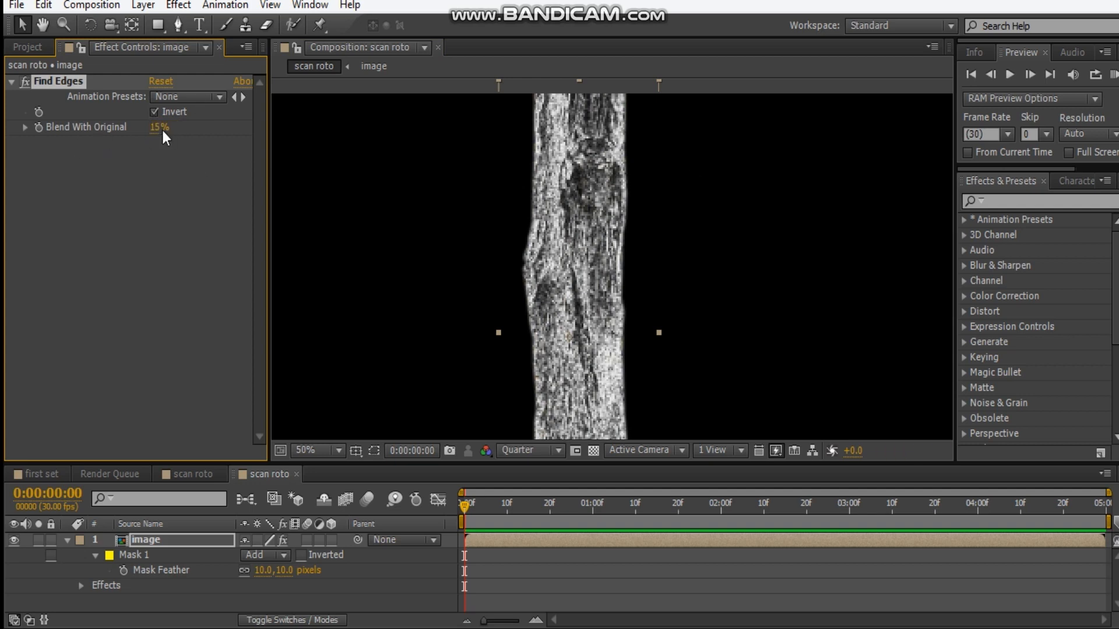
right_click(148, 216)
mouse_move(213, 221)
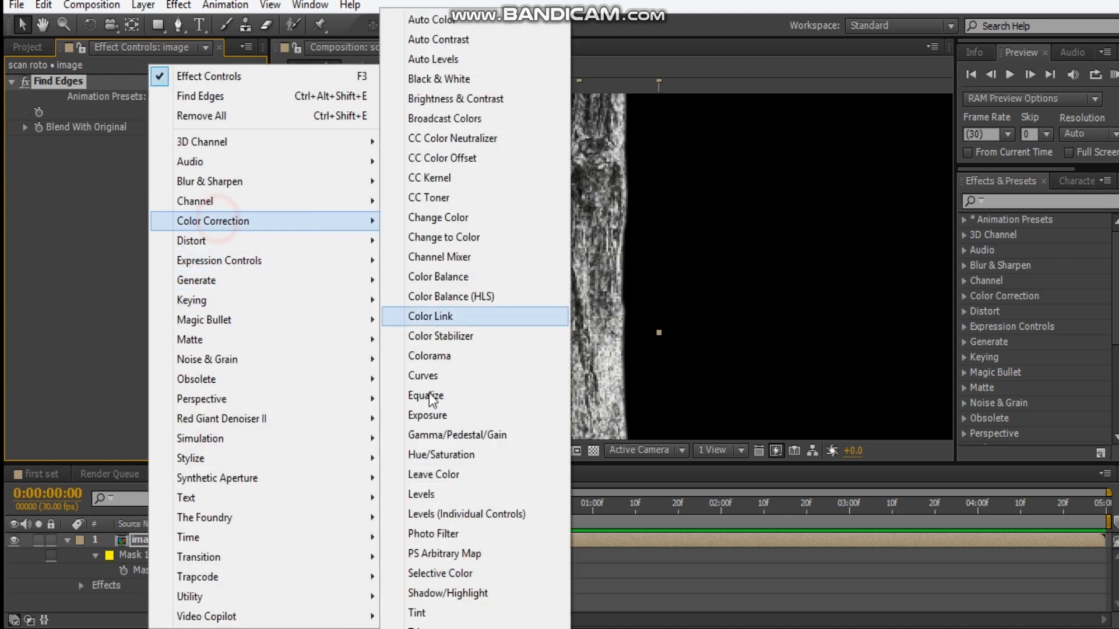
- Apply Tritone and set its highlights to a bright green
click(476, 617)
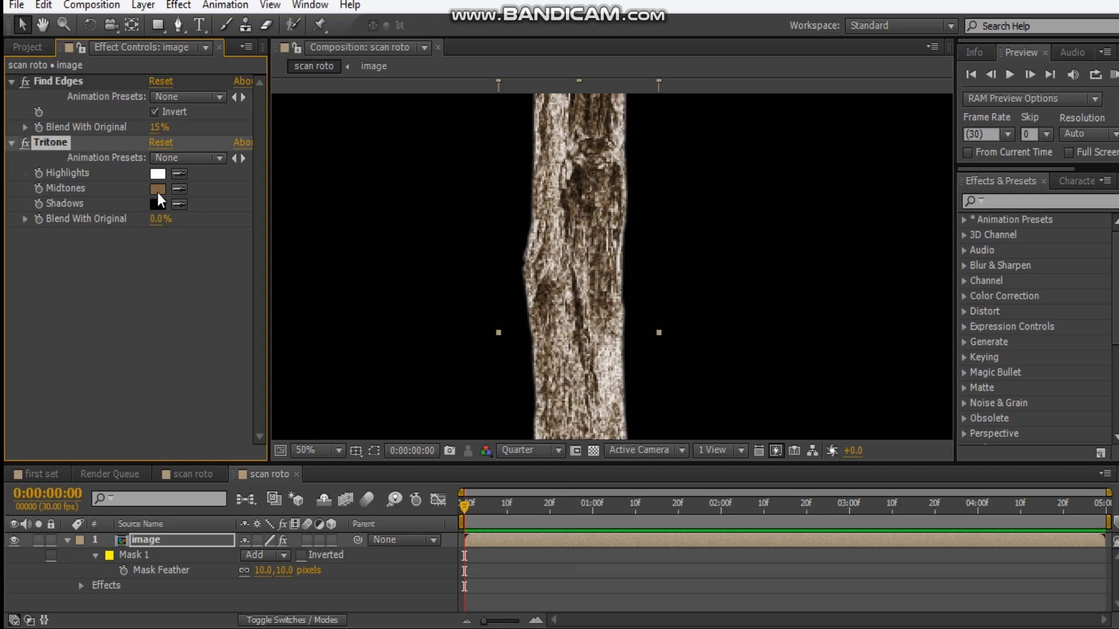
click(158, 173)
click(245, 358)
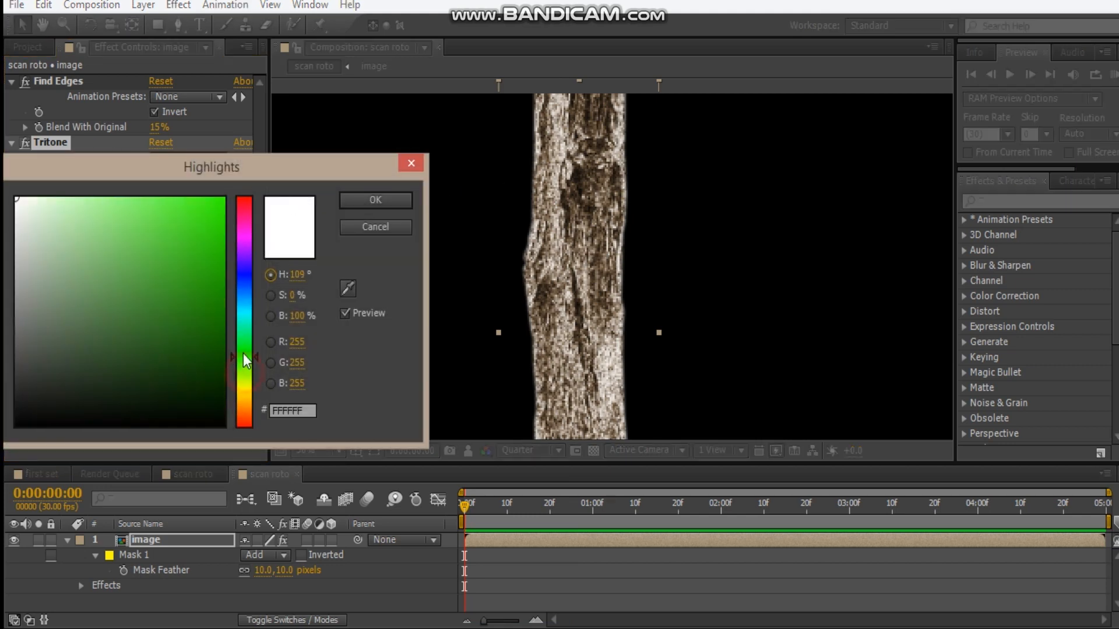
click(175, 200)
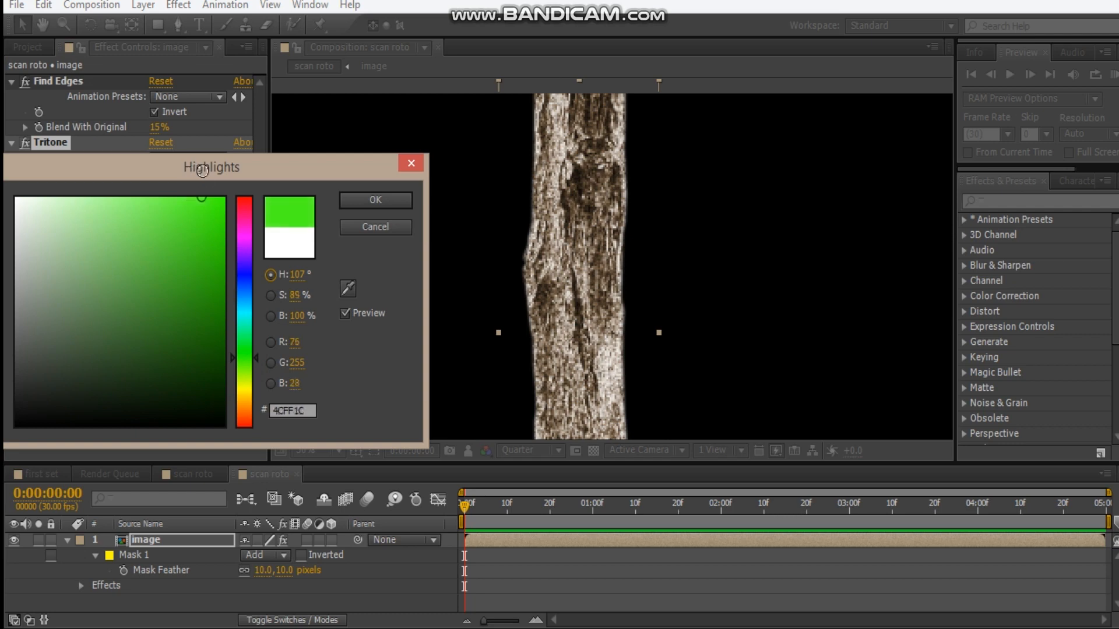
click(374, 200)
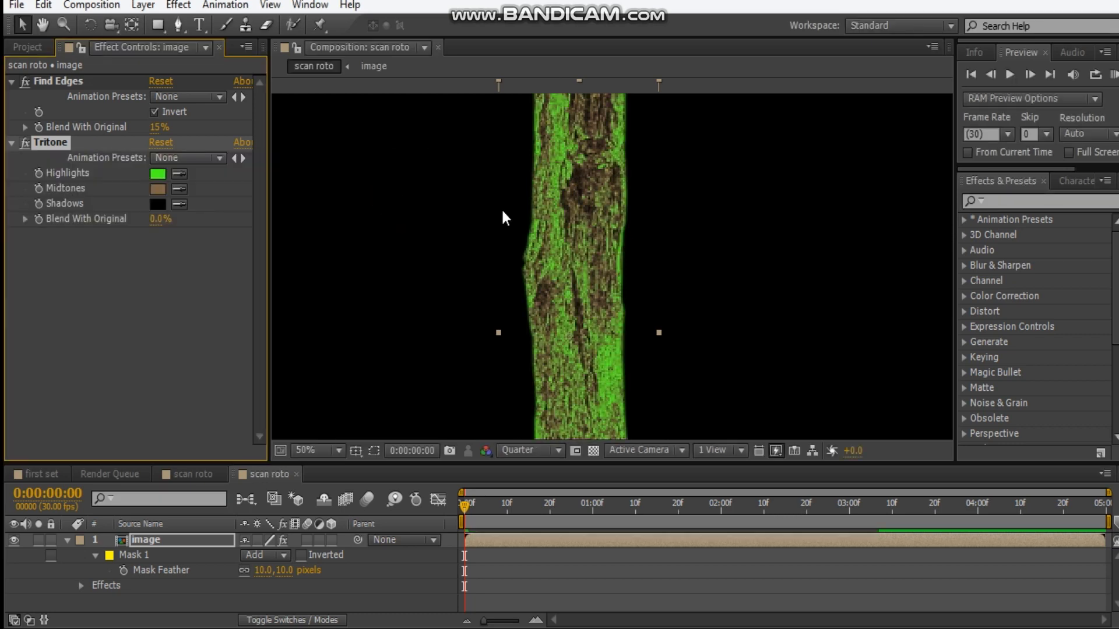
- Set the Tritone midtones to dark blue and keep the shadows black
click(158, 188)
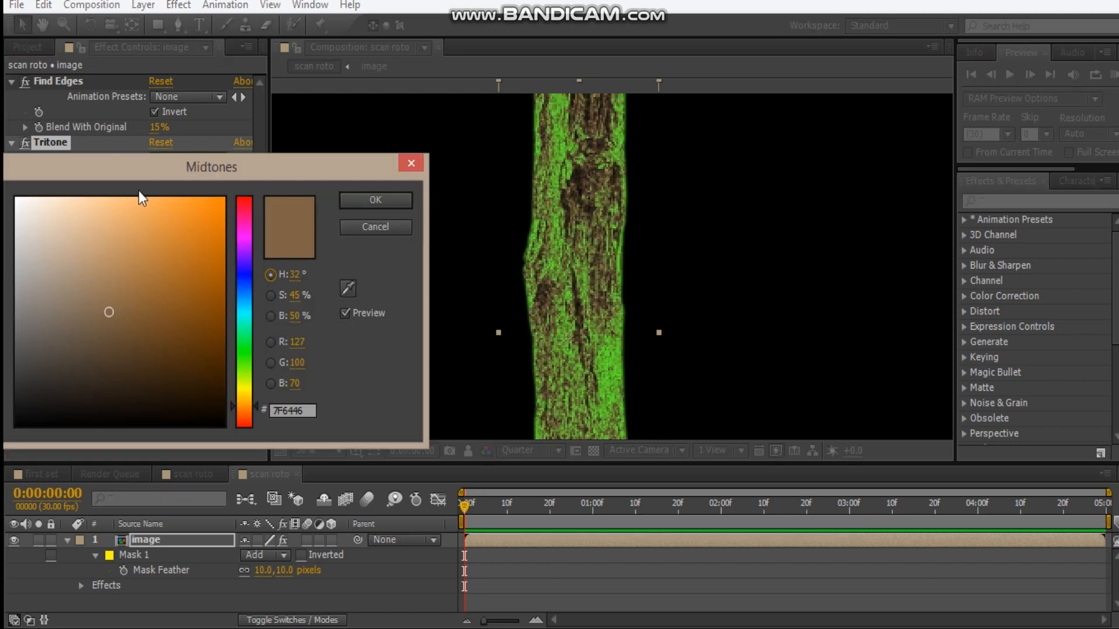
drag(155, 170, 158, 161)
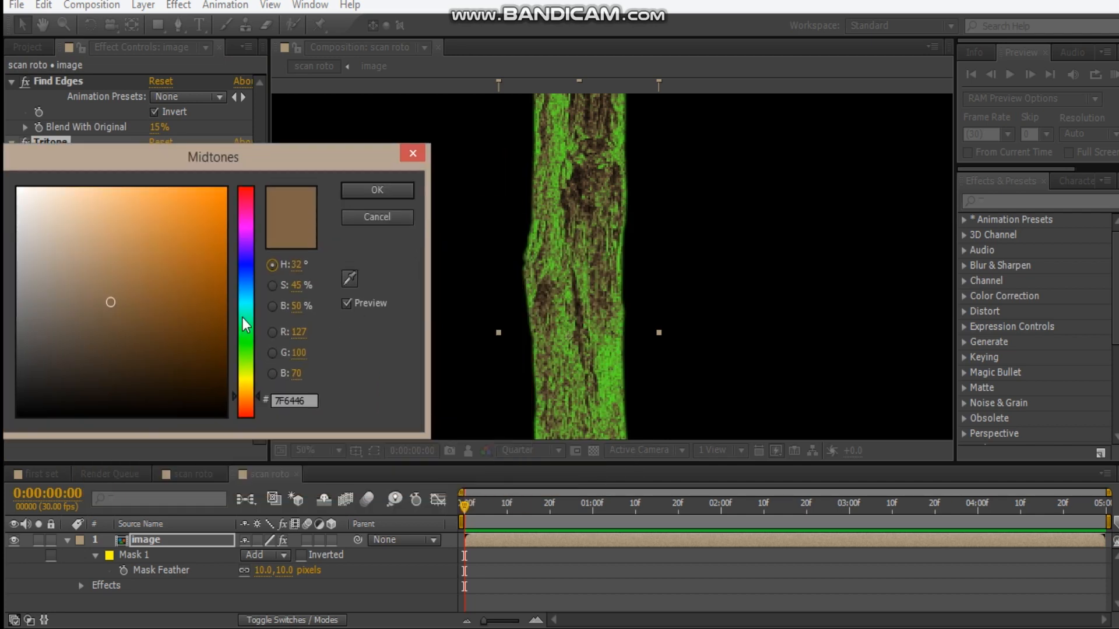
drag(245, 401, 245, 280)
drag(114, 306, 118, 376)
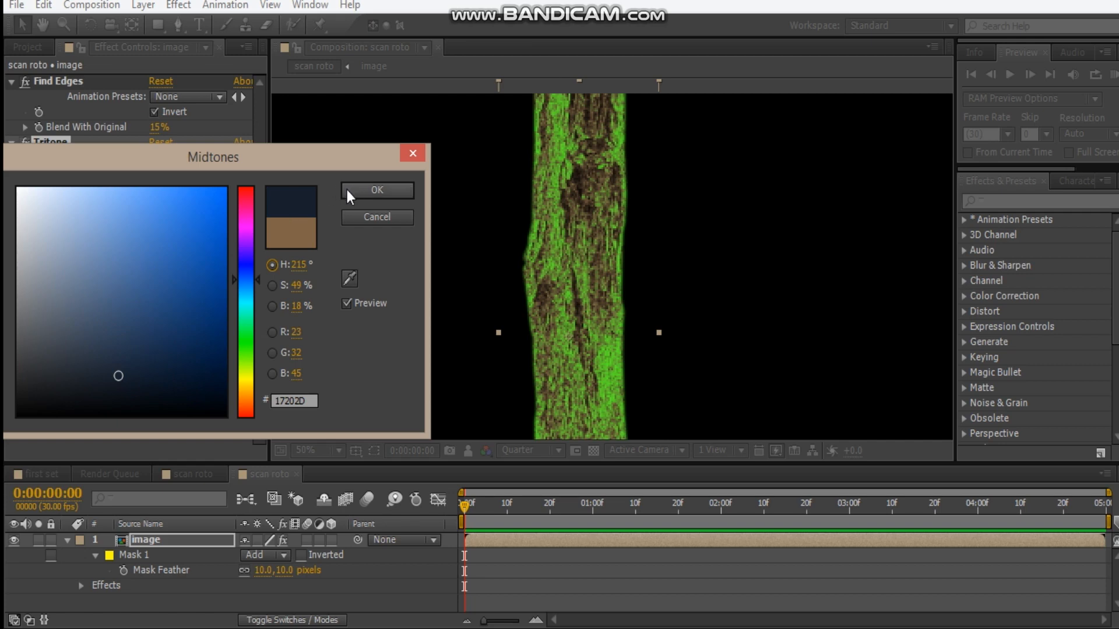
click(378, 191)
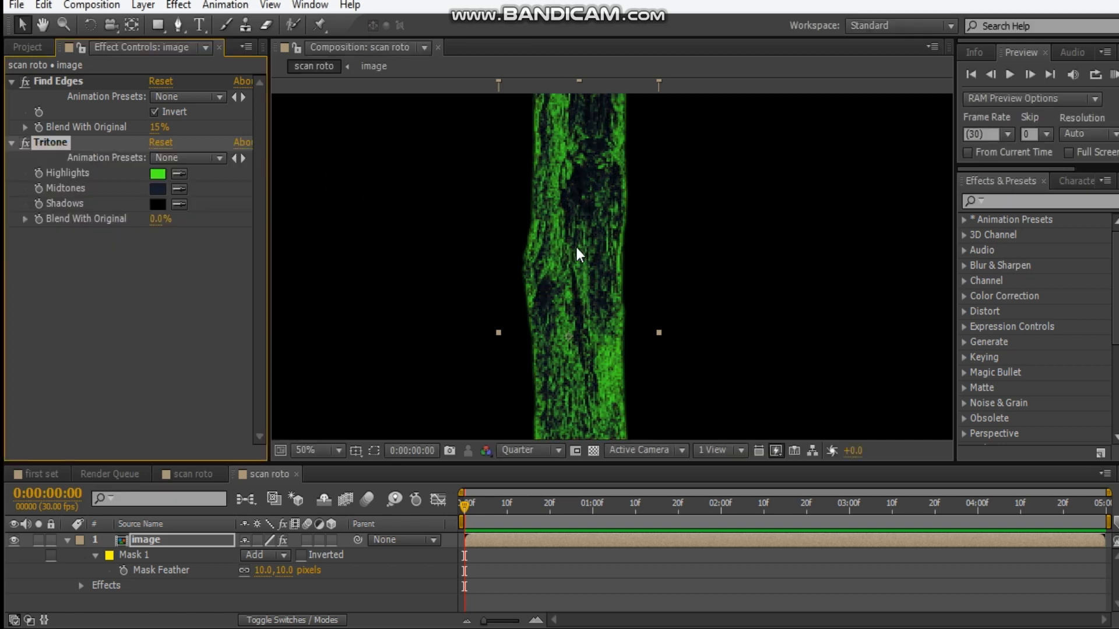
click(158, 204)
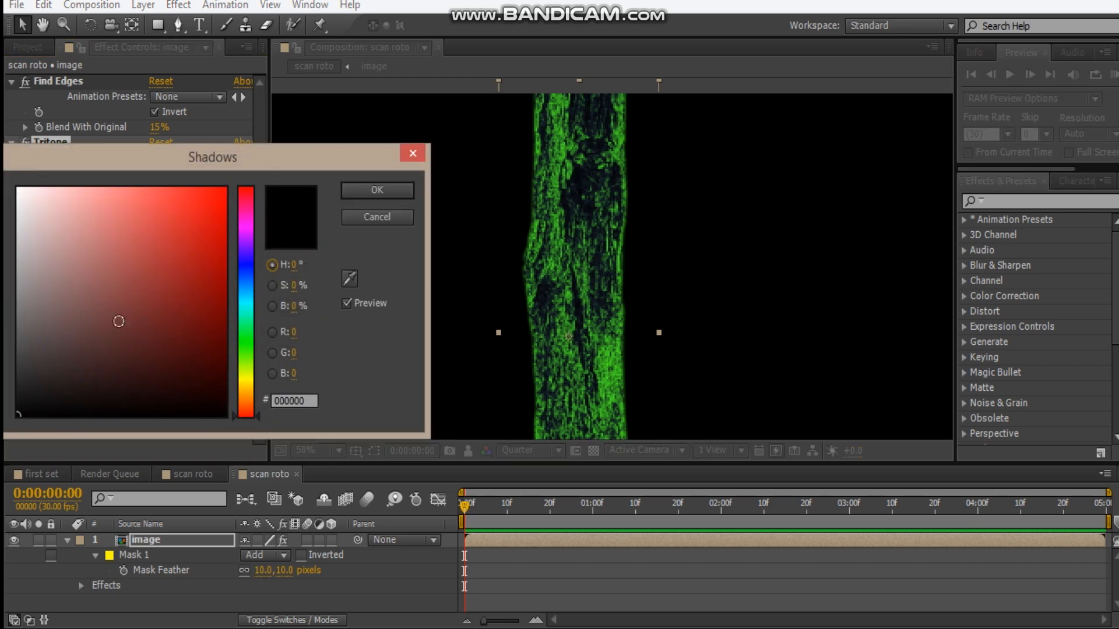
click(377, 191)
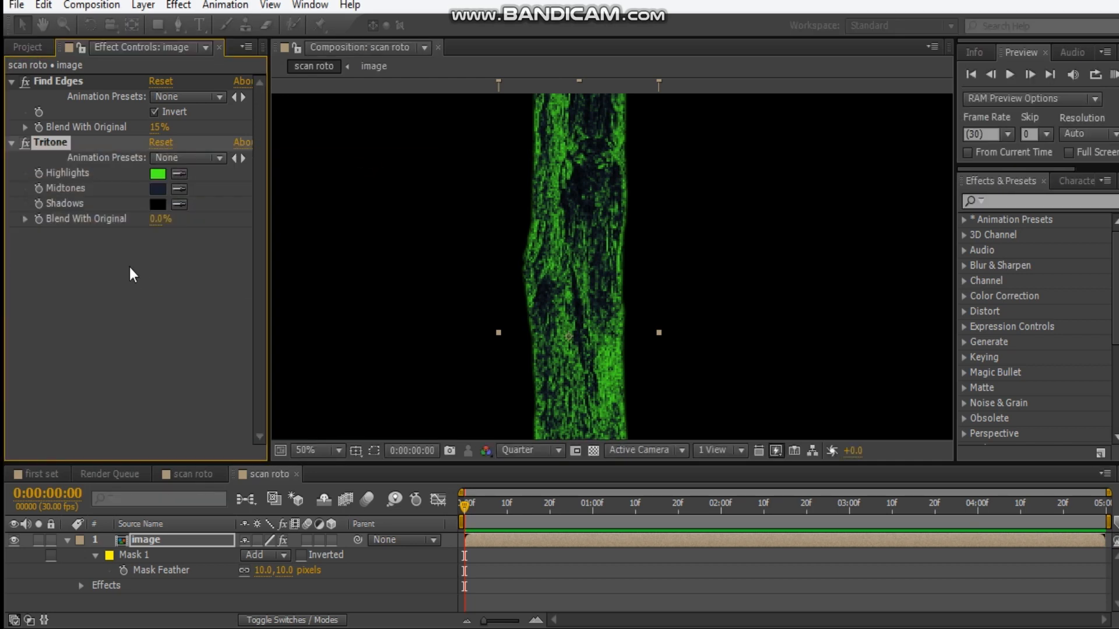
- Refine the midtones to a slightly lighter dark navy blue
click(157, 188)
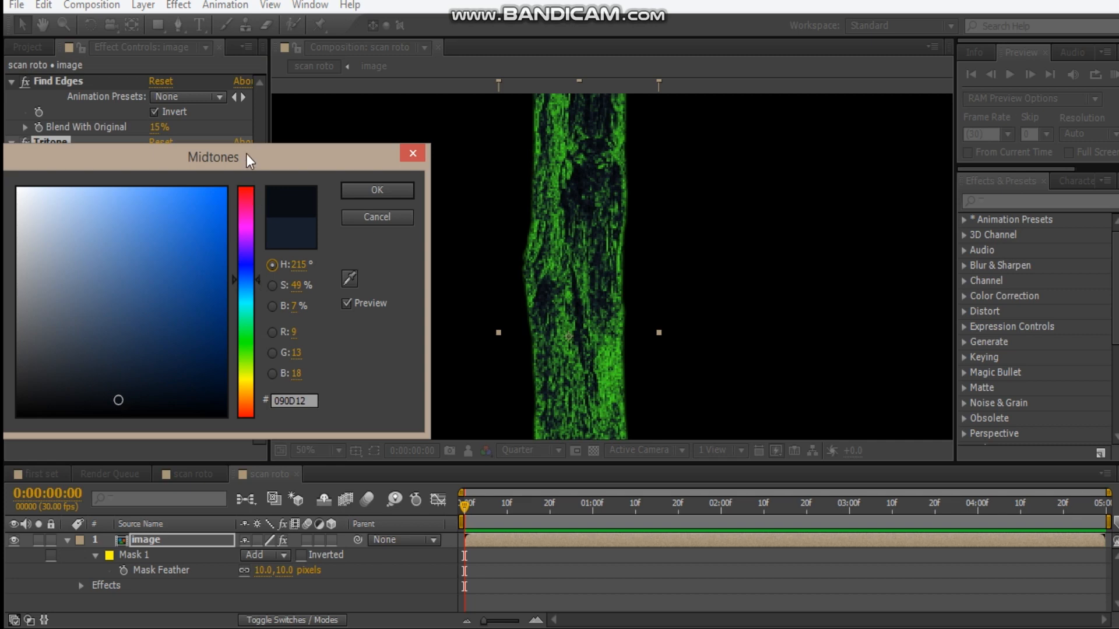
drag(249, 158, 261, 152)
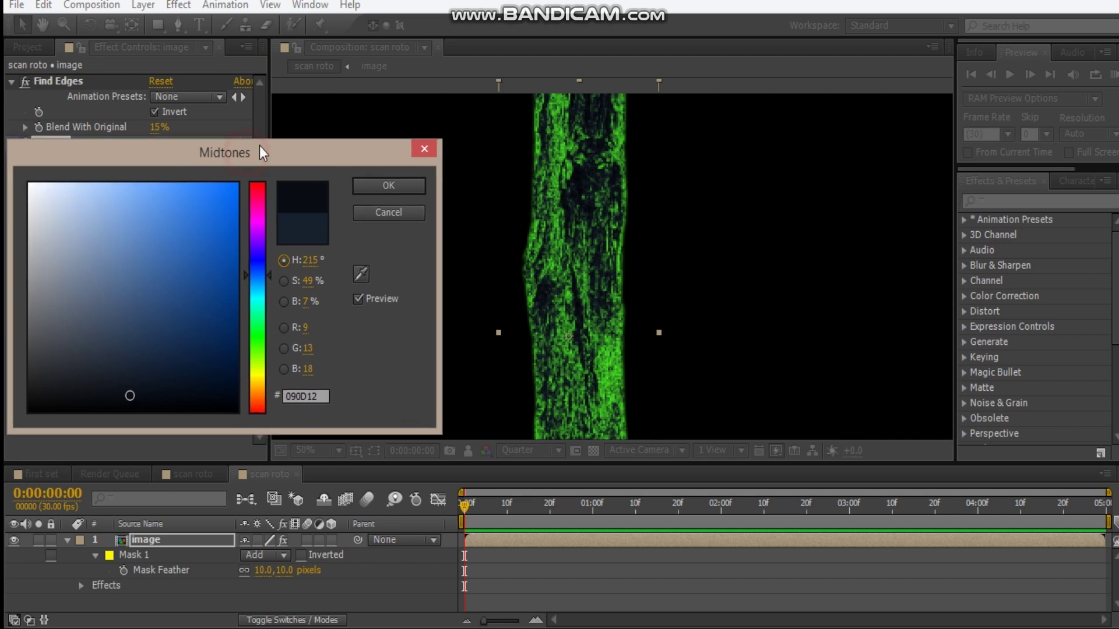
click(390, 184)
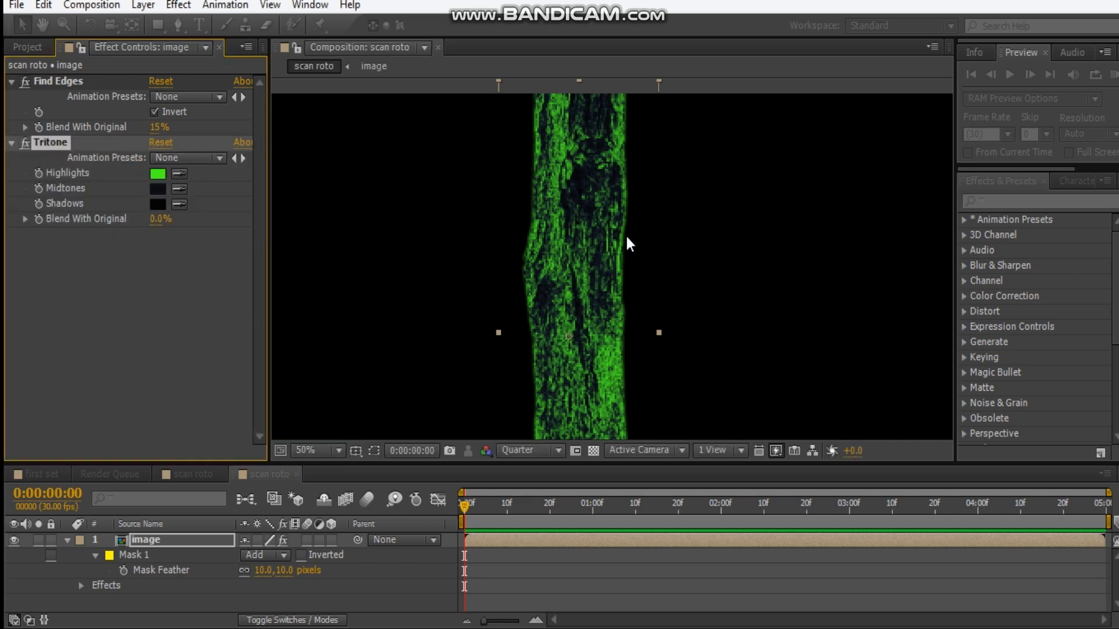
click(158, 189)
click(129, 385)
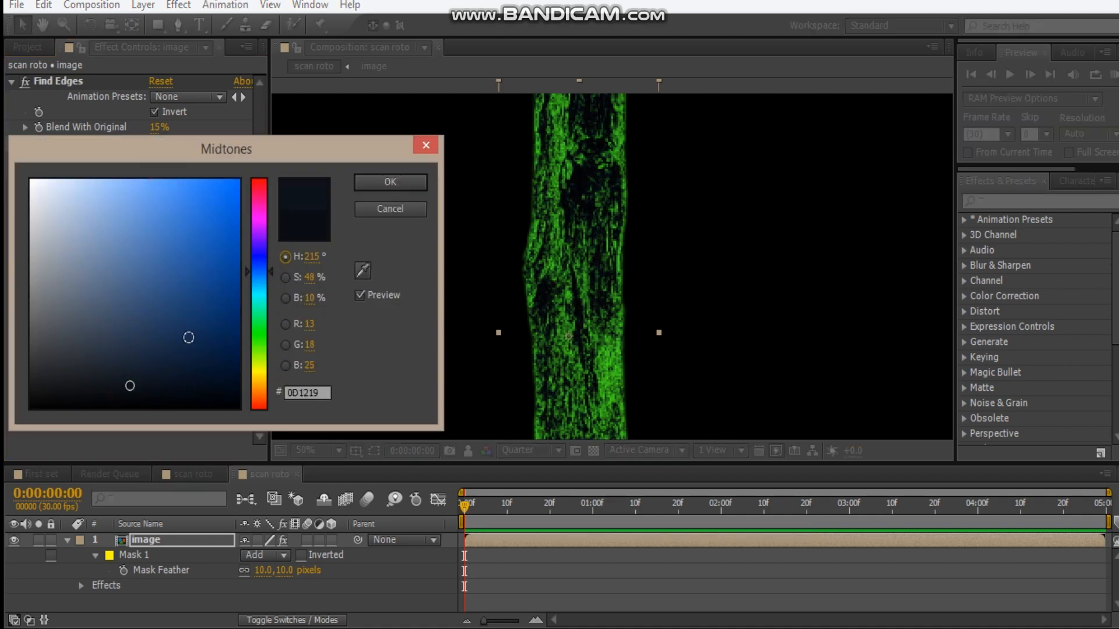
click(391, 182)
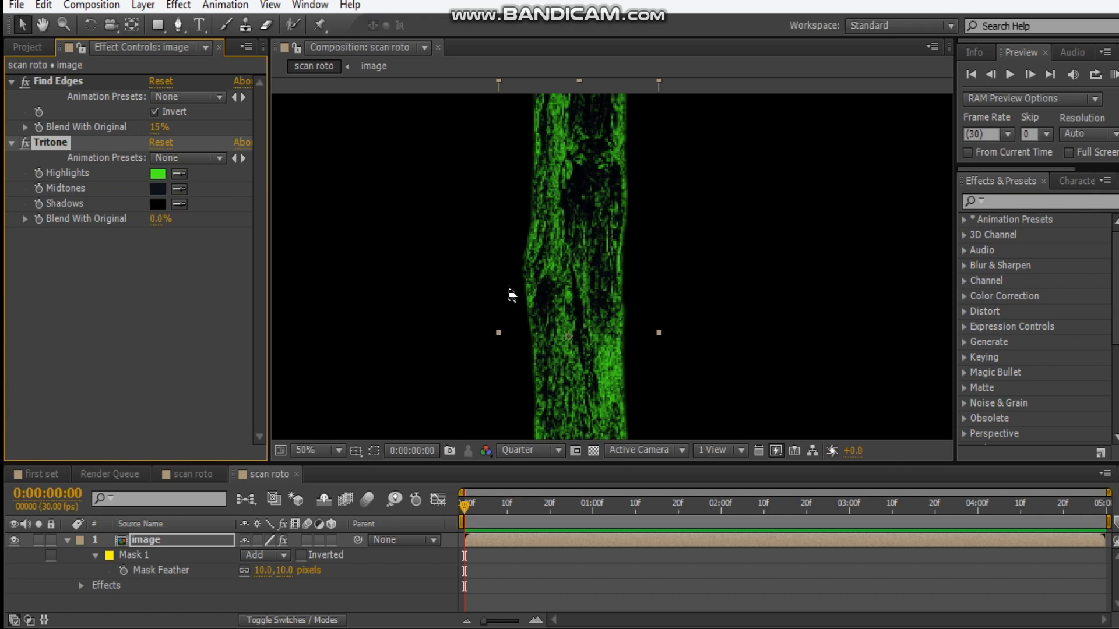
- Apply Curves to the trunk layer and bow the RGB curve below the diagonal
click(12, 81)
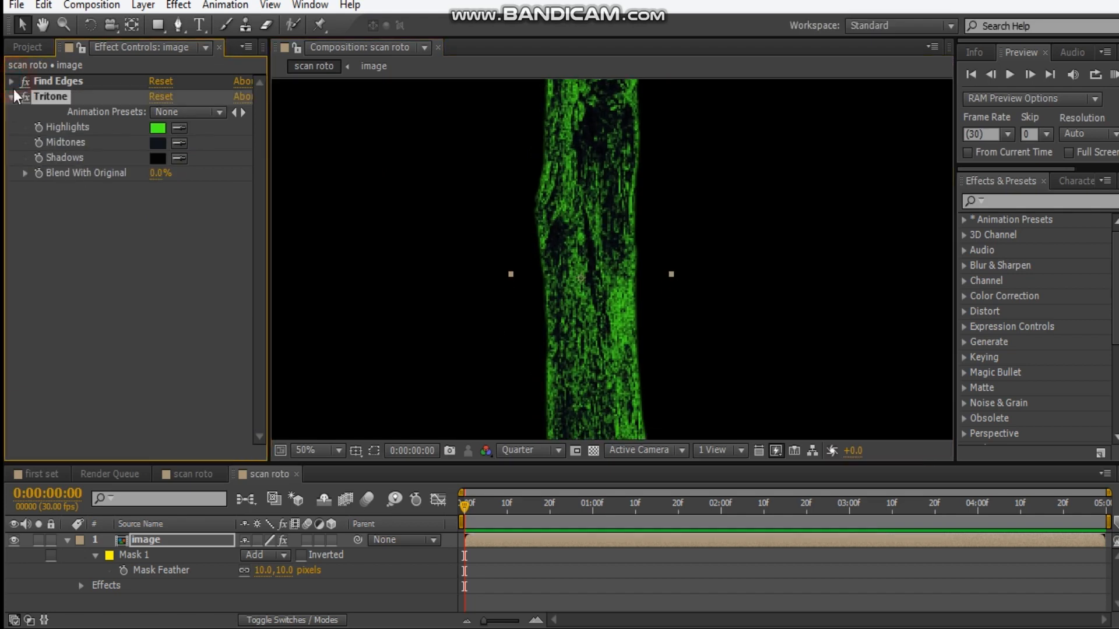
click(11, 97)
right_click(94, 174)
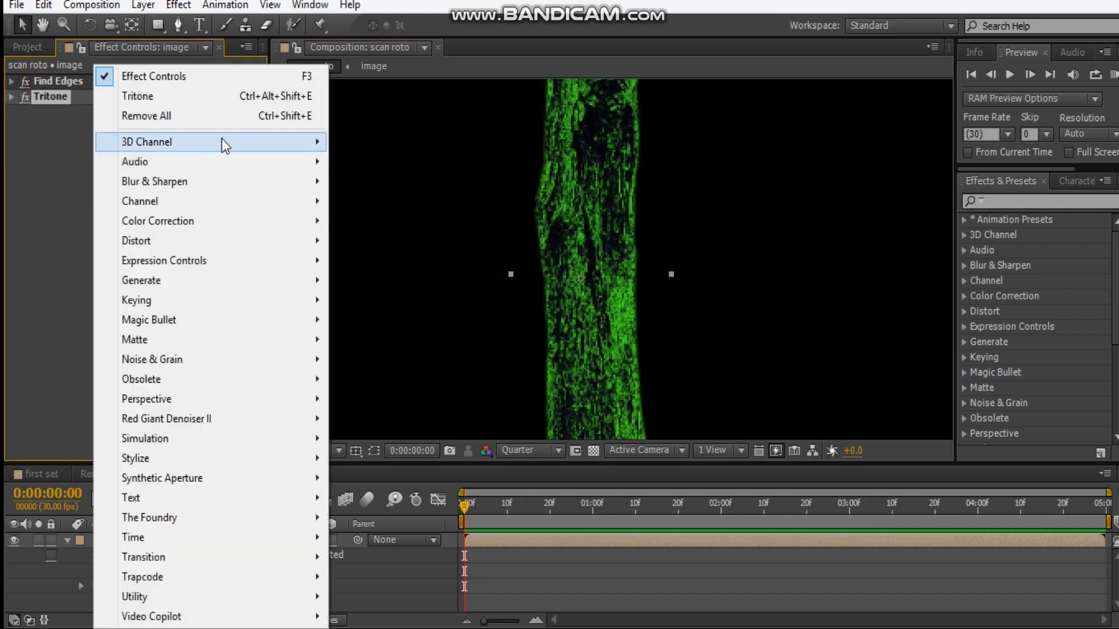
click(167, 222)
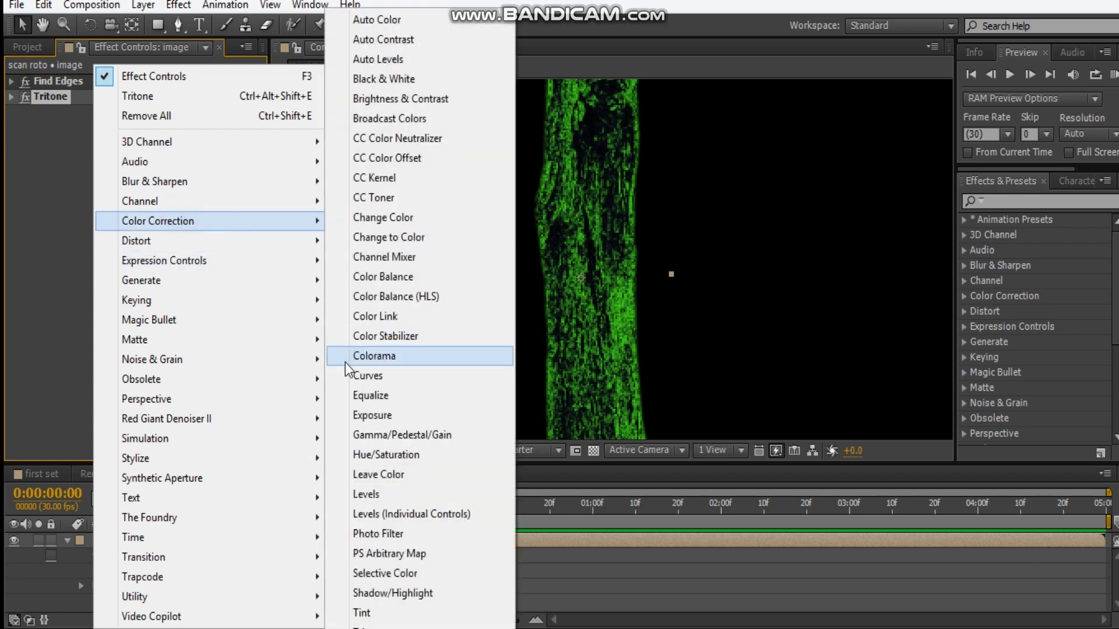
click(354, 378)
drag(103, 267, 95, 297)
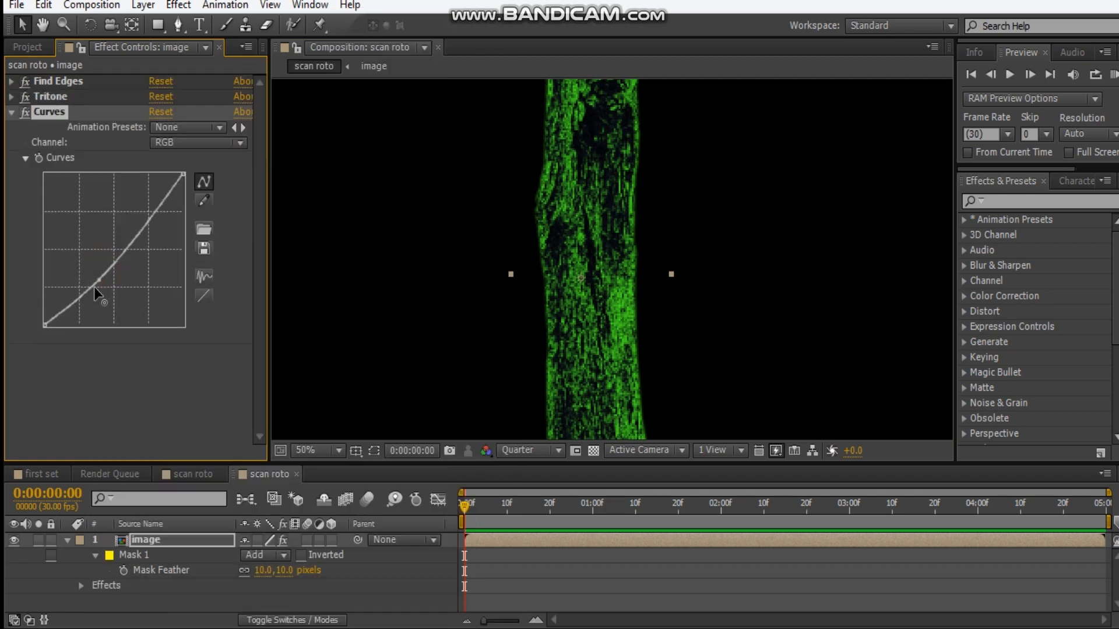
drag(154, 221, 143, 234)
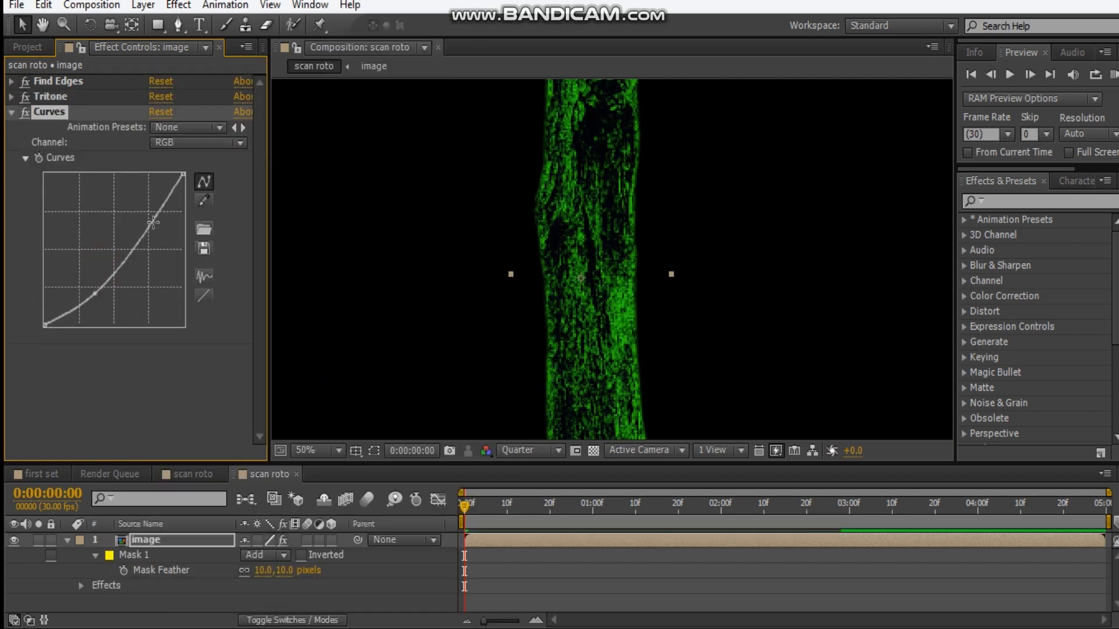
click(140, 237)
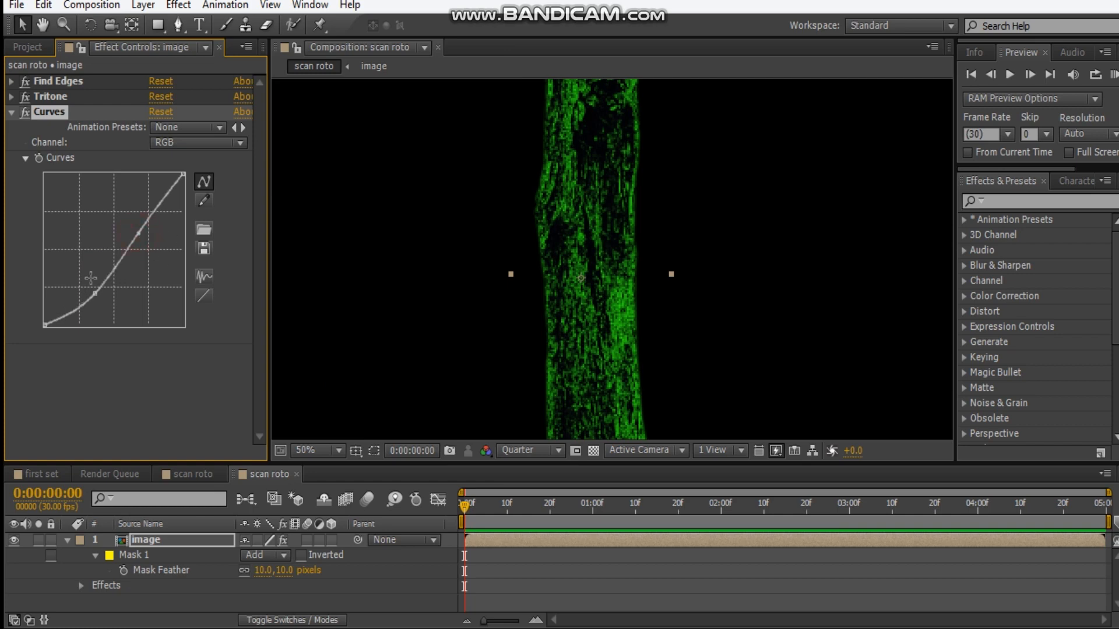
click(13, 112)
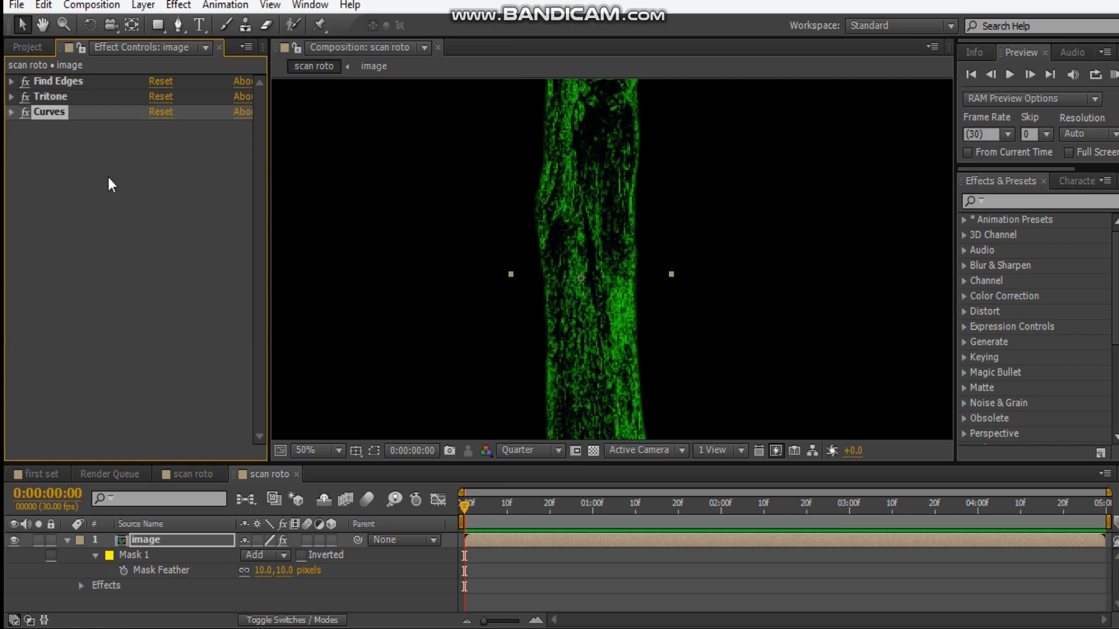
- Apply Glow to the trunk with radius 6 and intensity 0.2
right_click(105, 188)
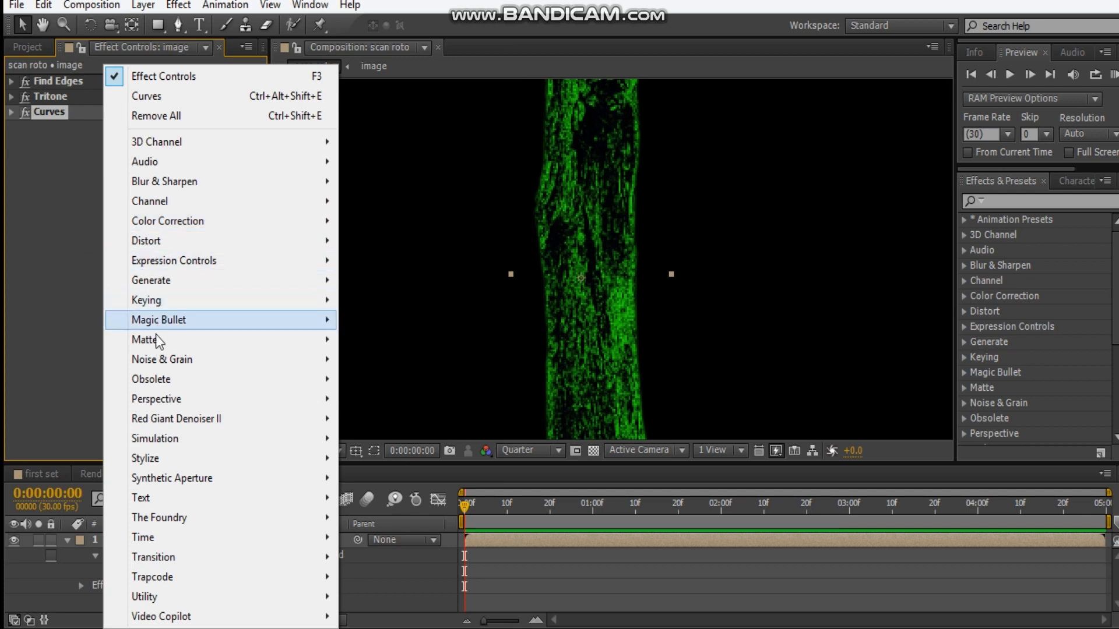
mouse_move(176, 458)
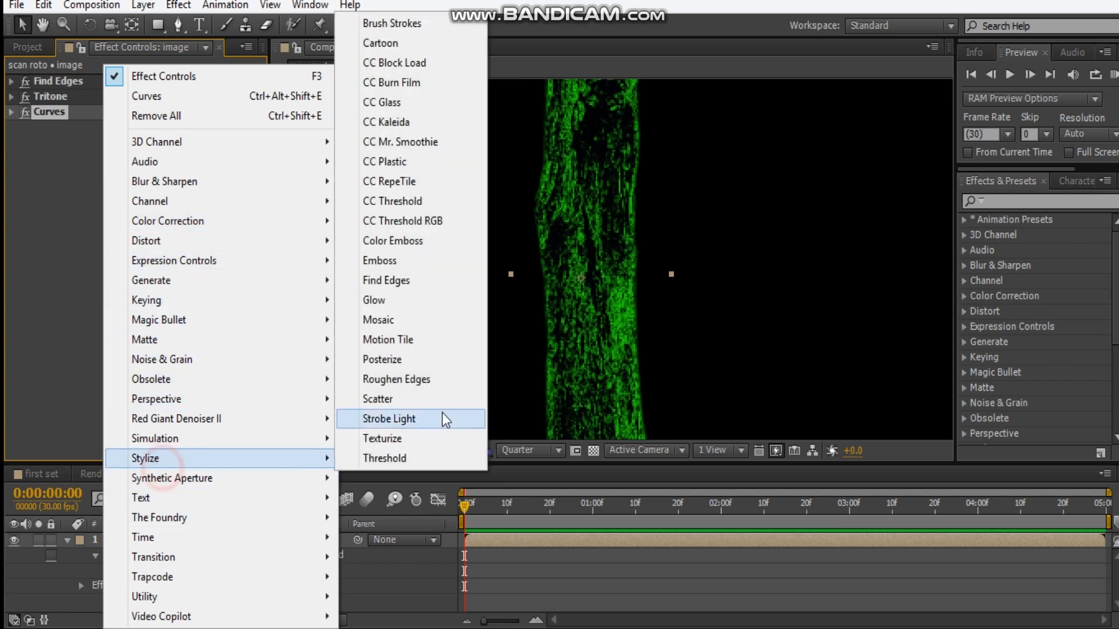
click(368, 314)
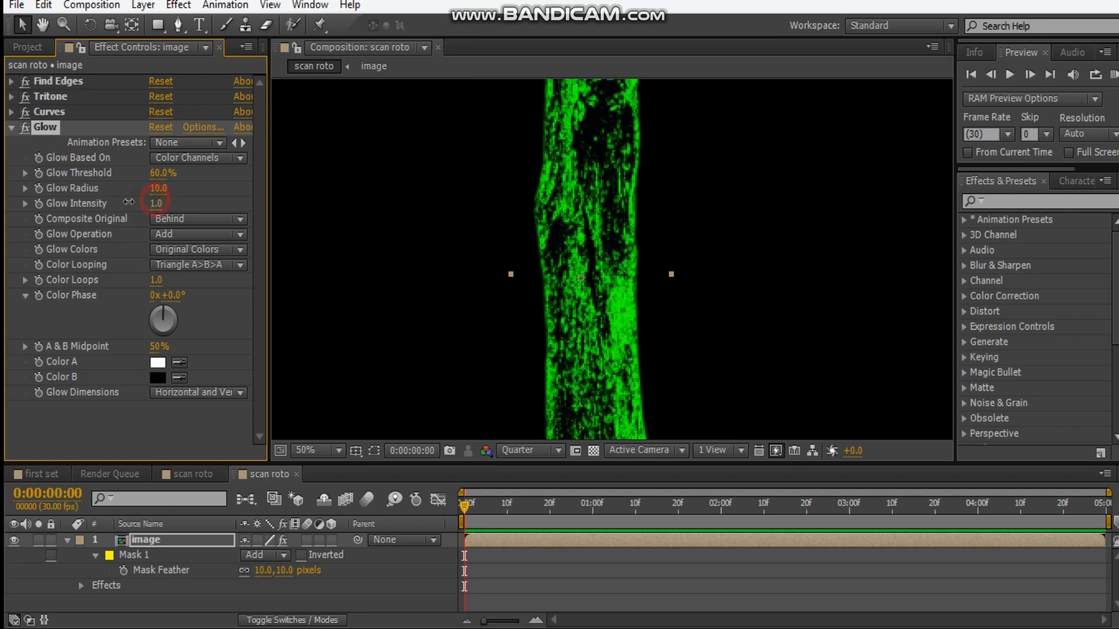
click(159, 188)
text(6)
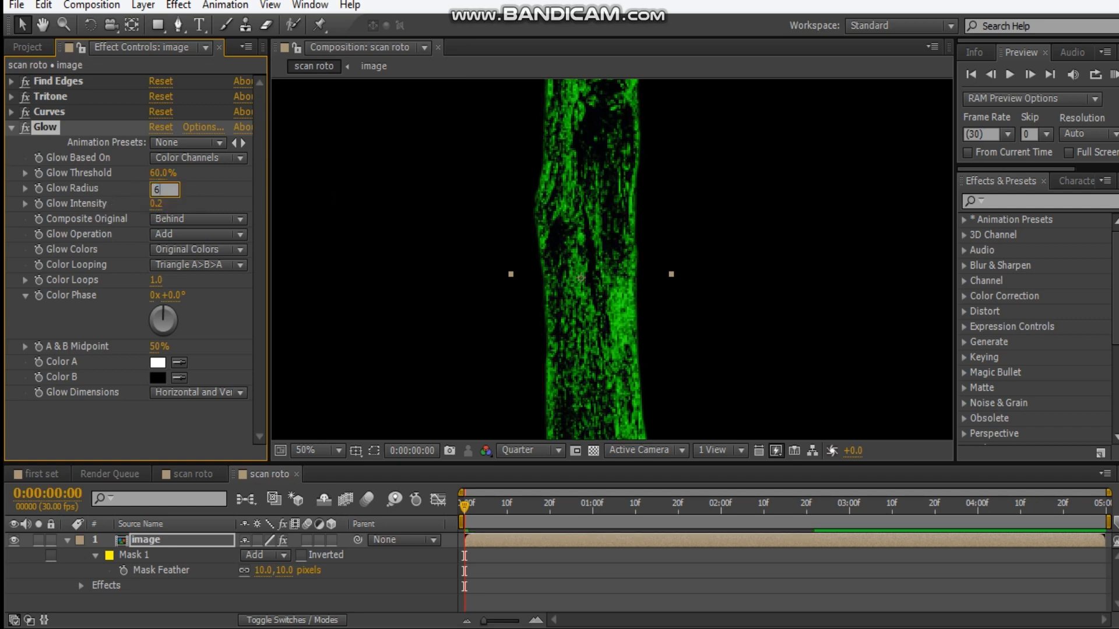
key(Return)
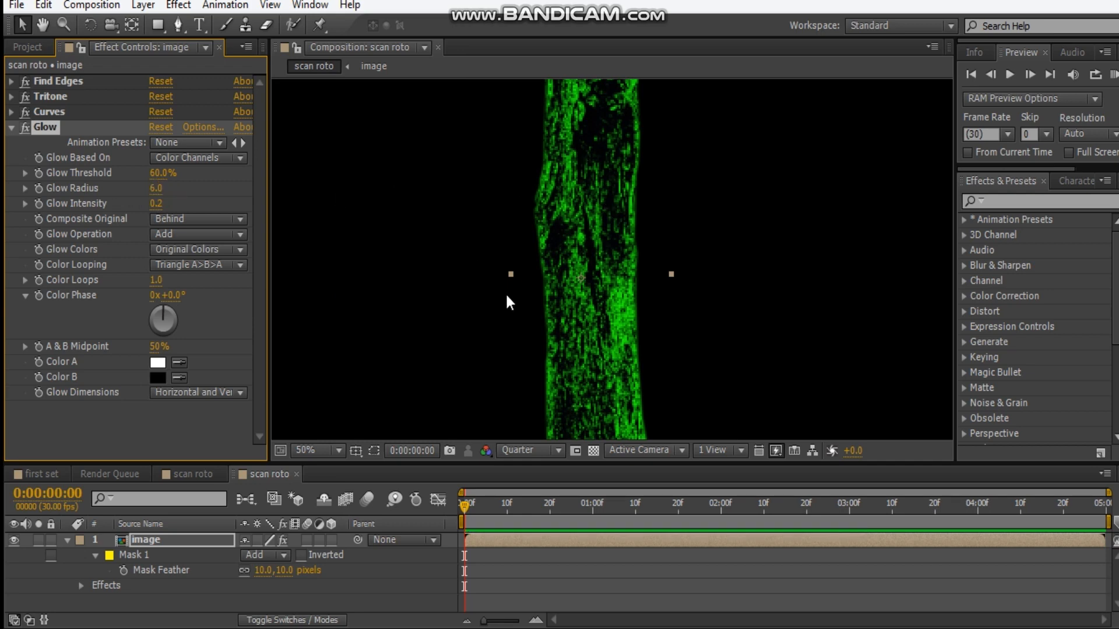
click(11, 129)
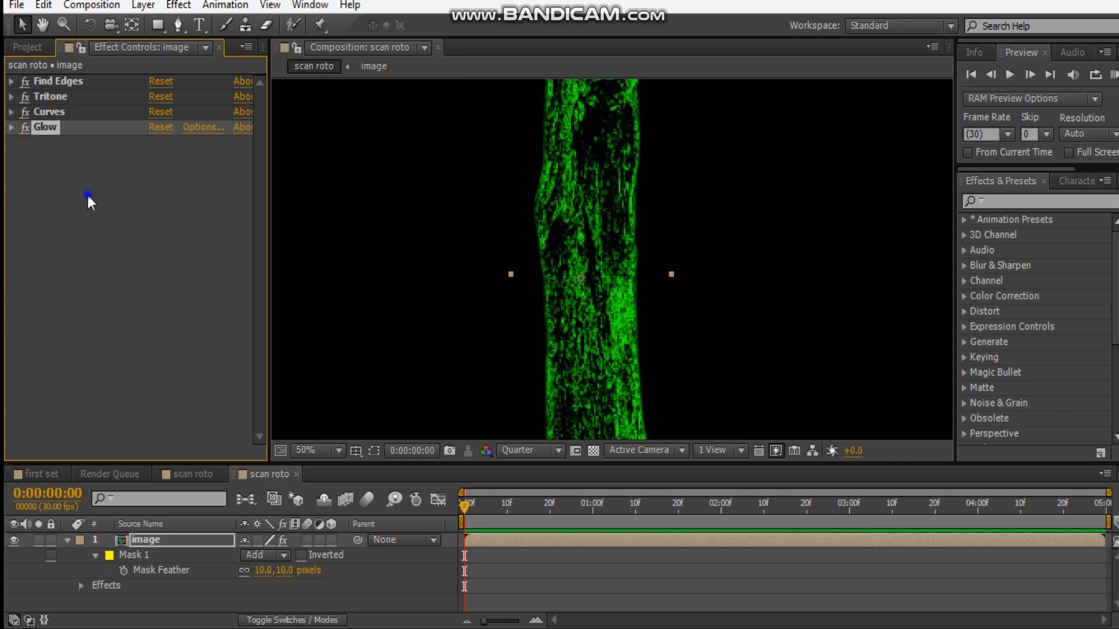
right_click(88, 198)
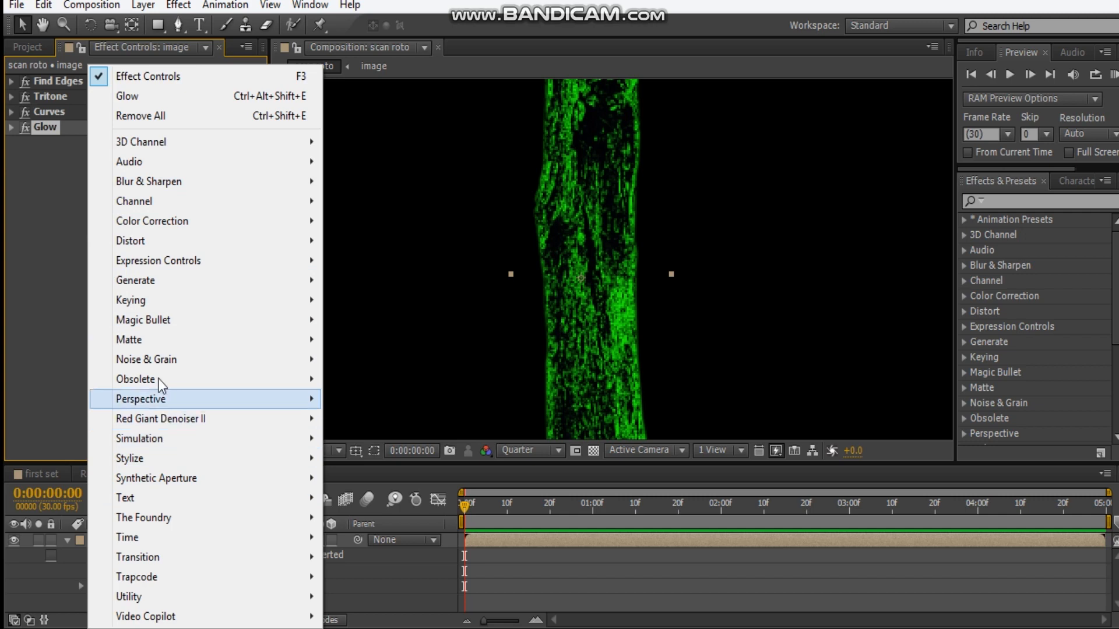
- Apply Levels and lower Output White to 194 to dim the trunk
click(162, 223)
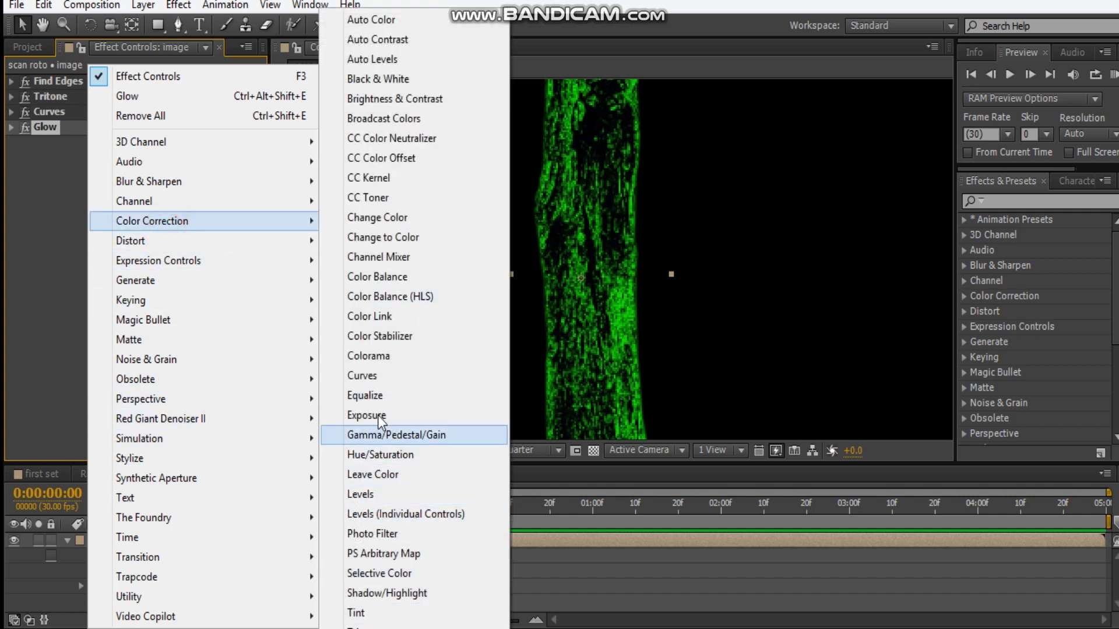
click(360, 494)
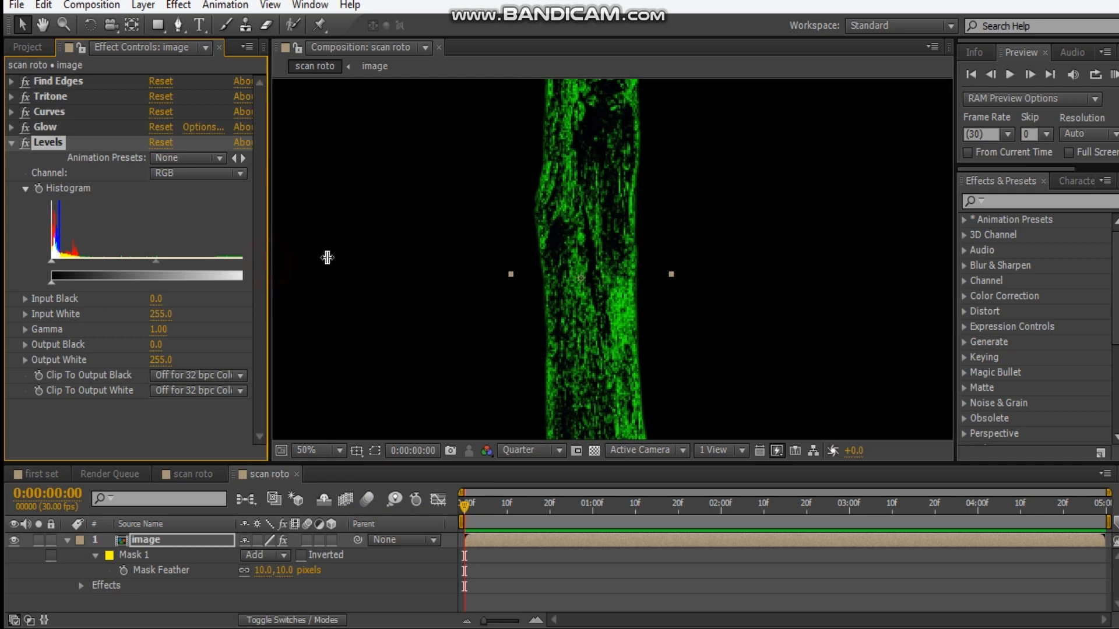
drag(268, 262, 299, 262)
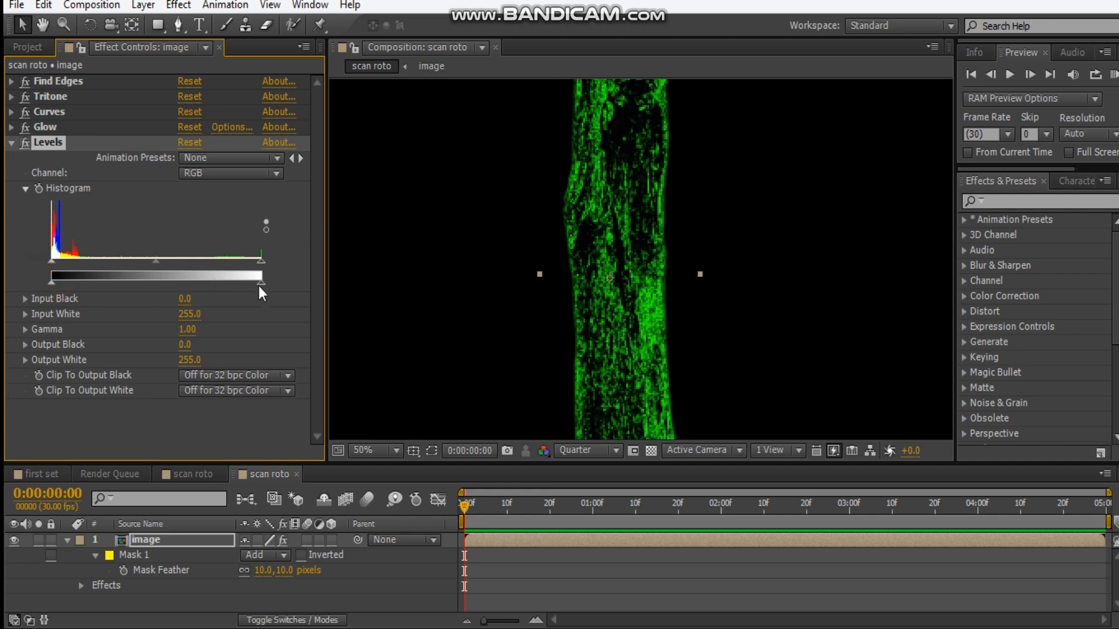
drag(261, 286, 212, 286)
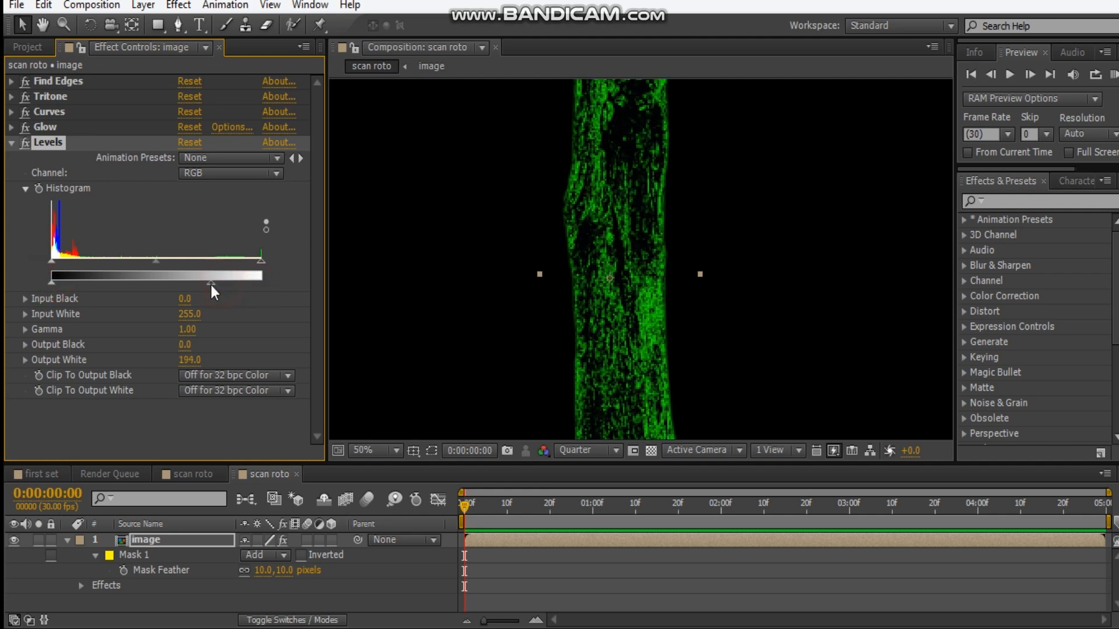
scroll(578, 265, down, 1)
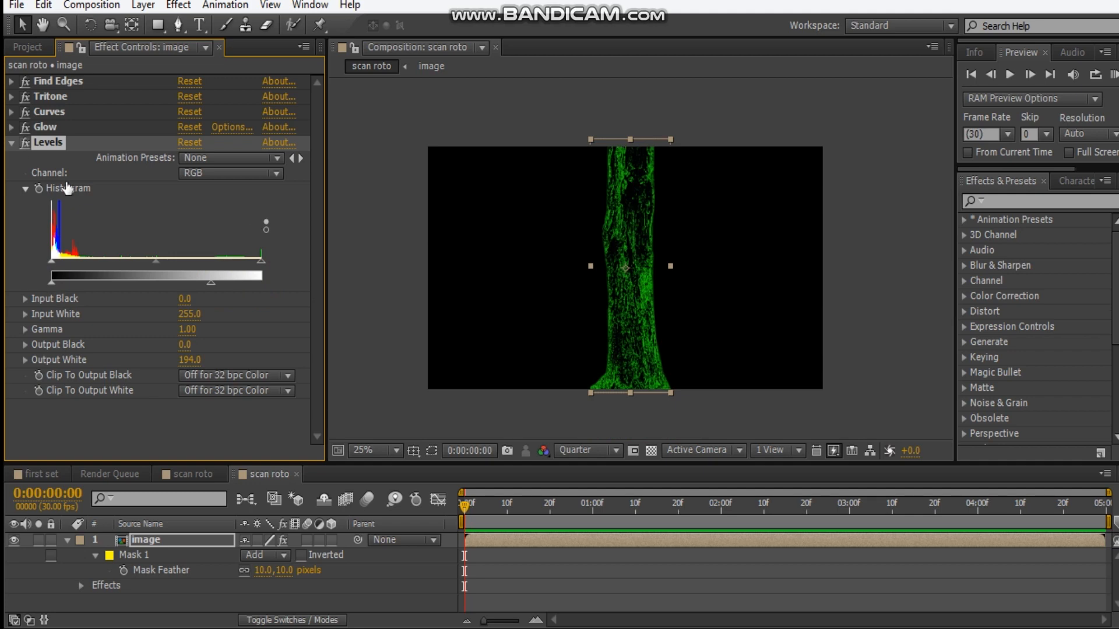
- Create a new 1920×1080 composition and add the tree photo to it
click(11, 143)
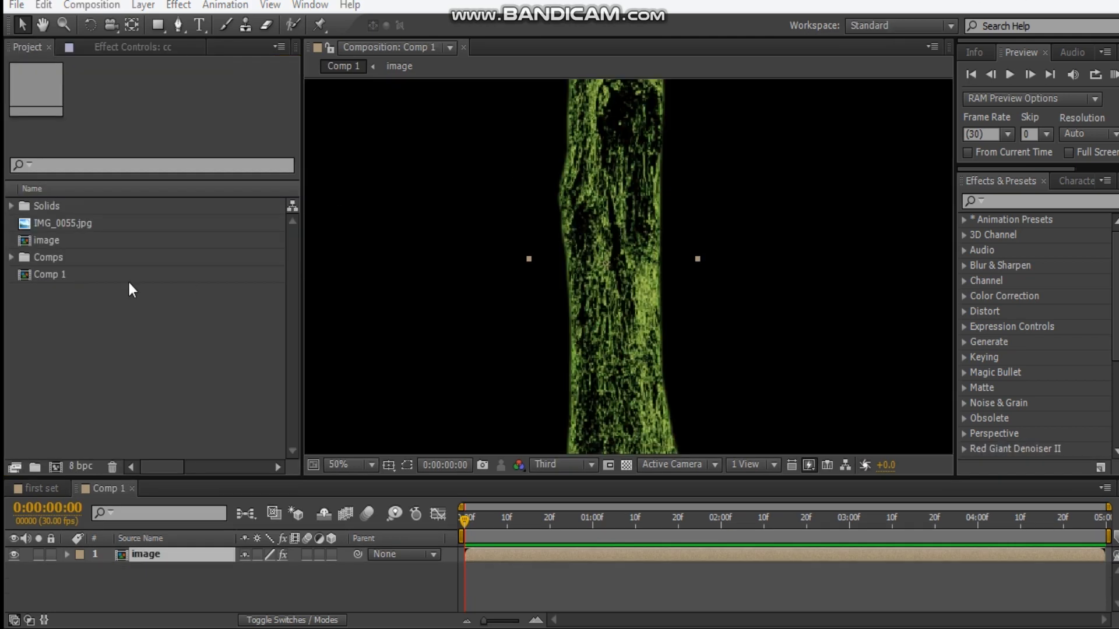
click(69, 226)
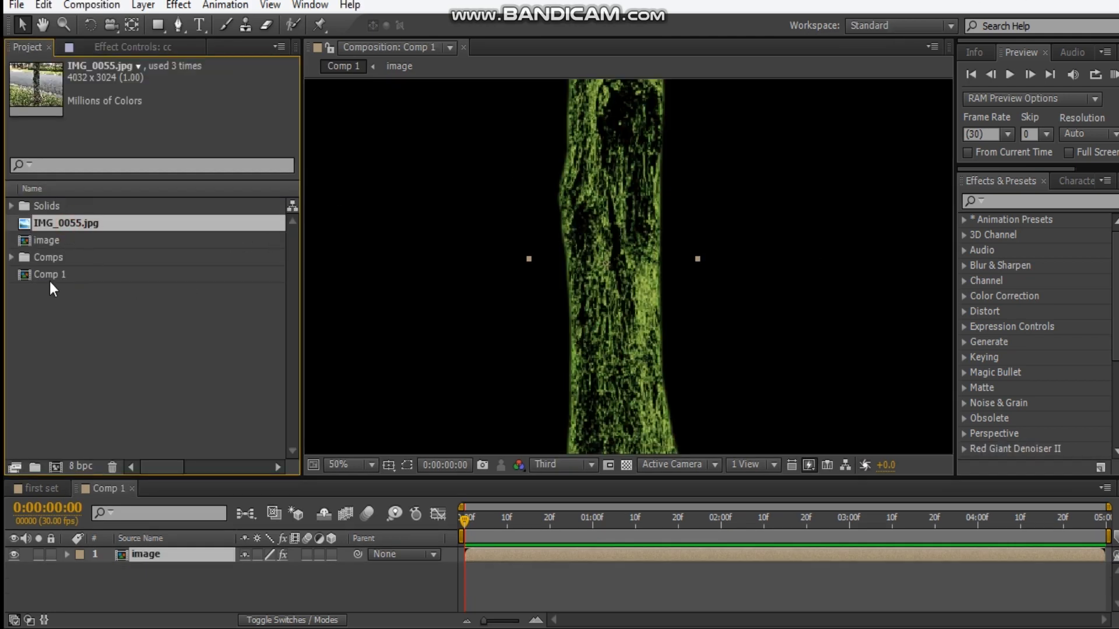
click(56, 464)
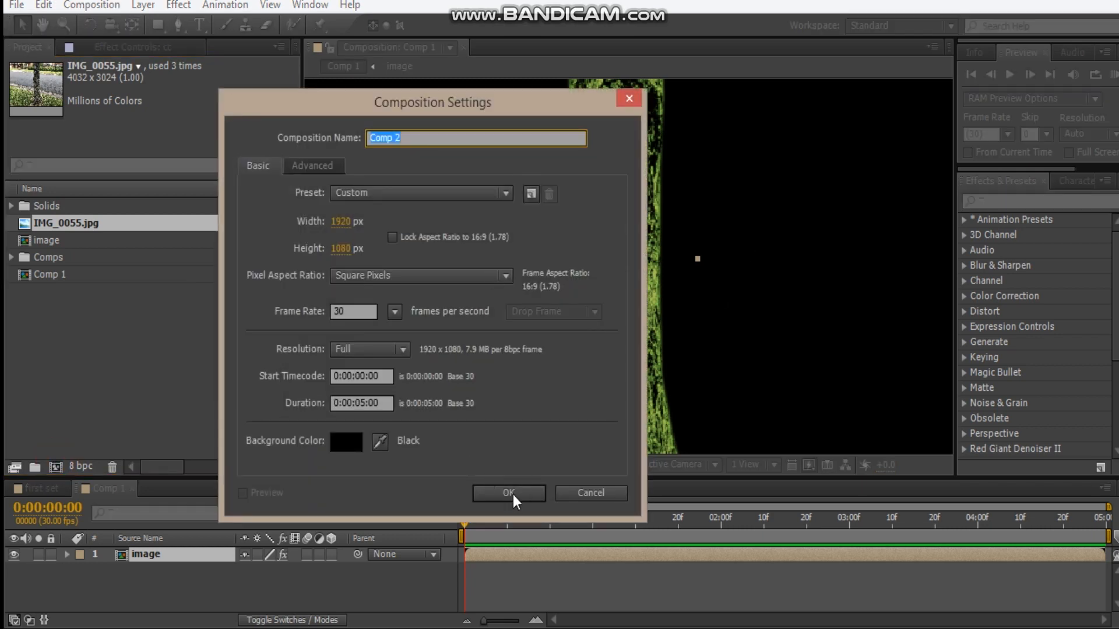
click(511, 496)
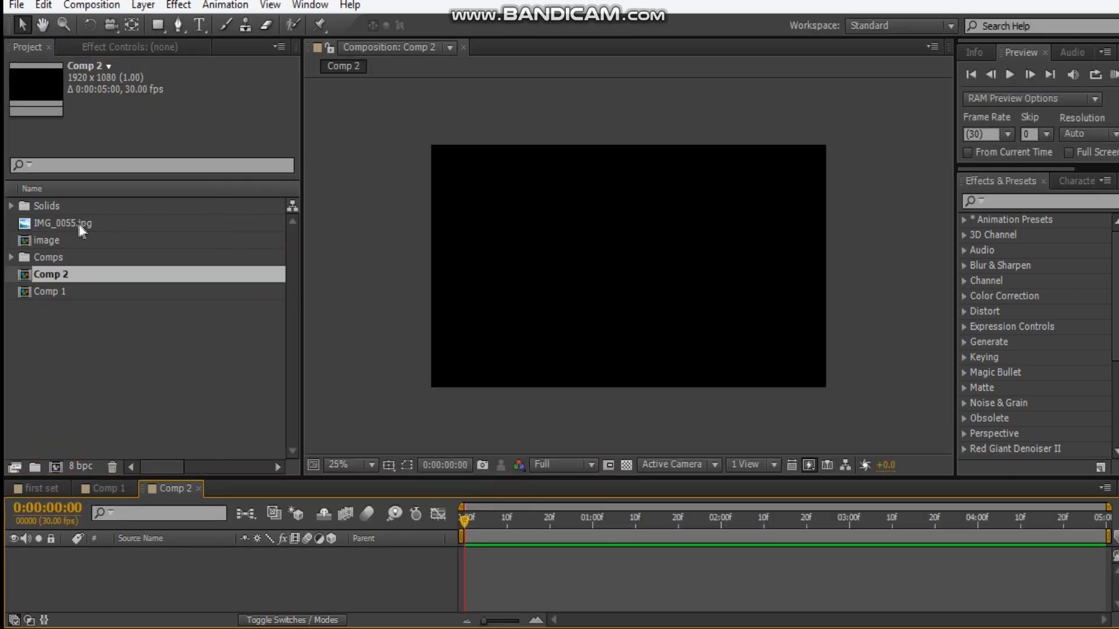
click(79, 226)
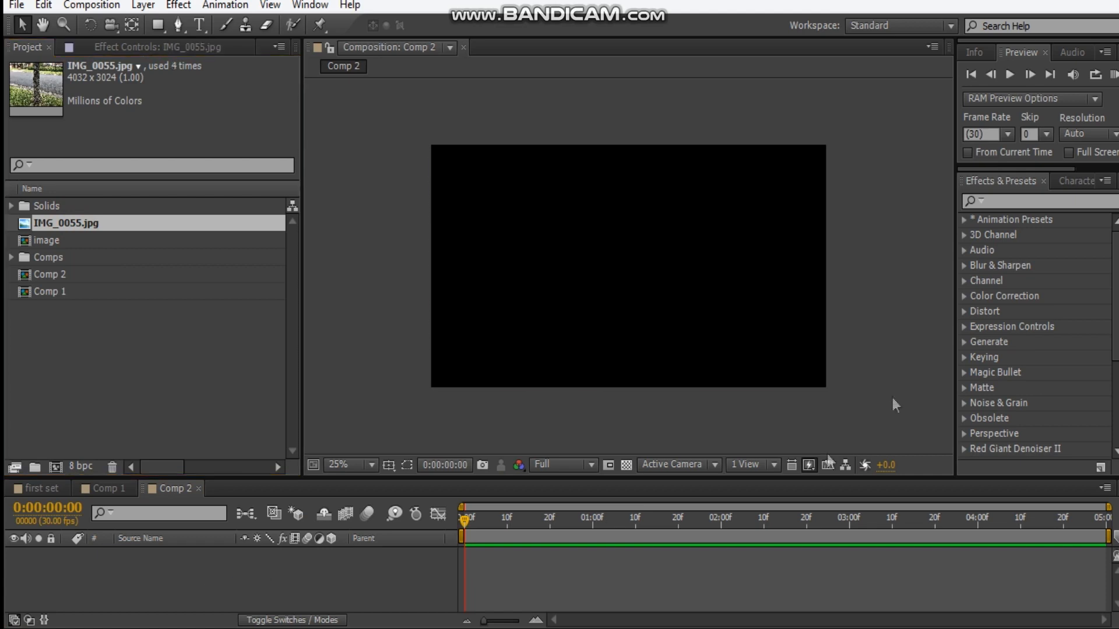
key(ctrl+slash)
- Scale the photo to 48%, place scan roto above it and hide it
key(s)
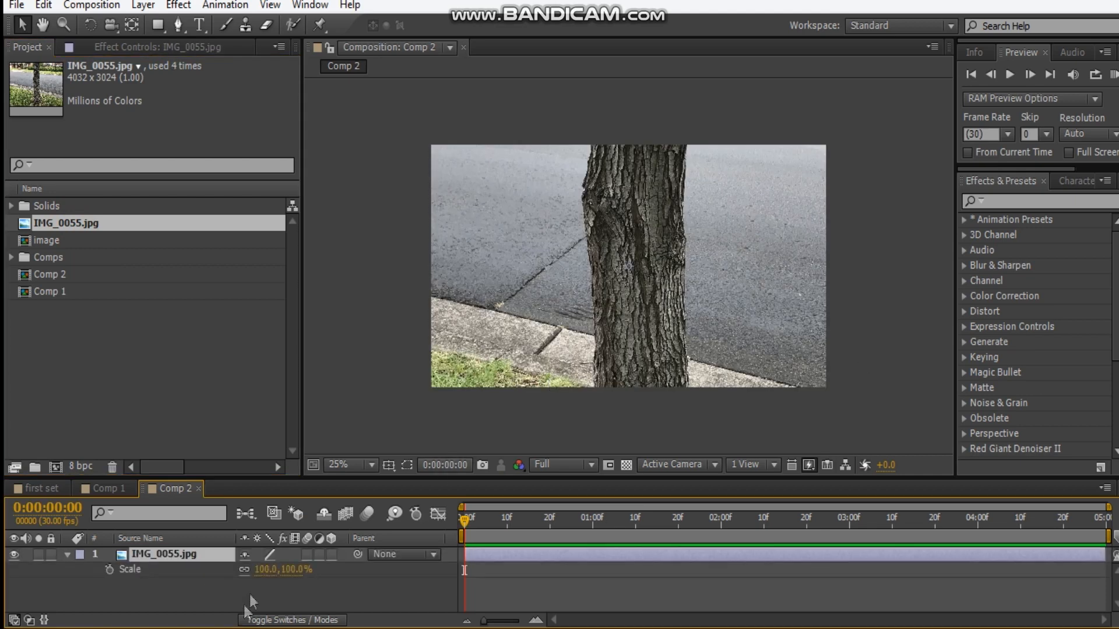
click(263, 569)
text(48)
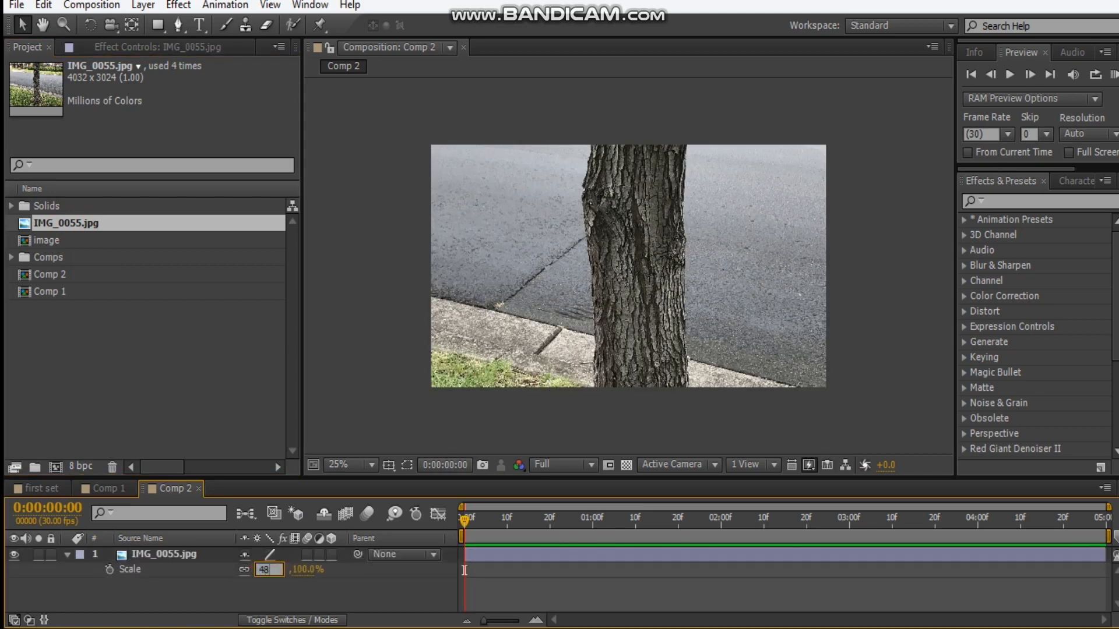
key(Return)
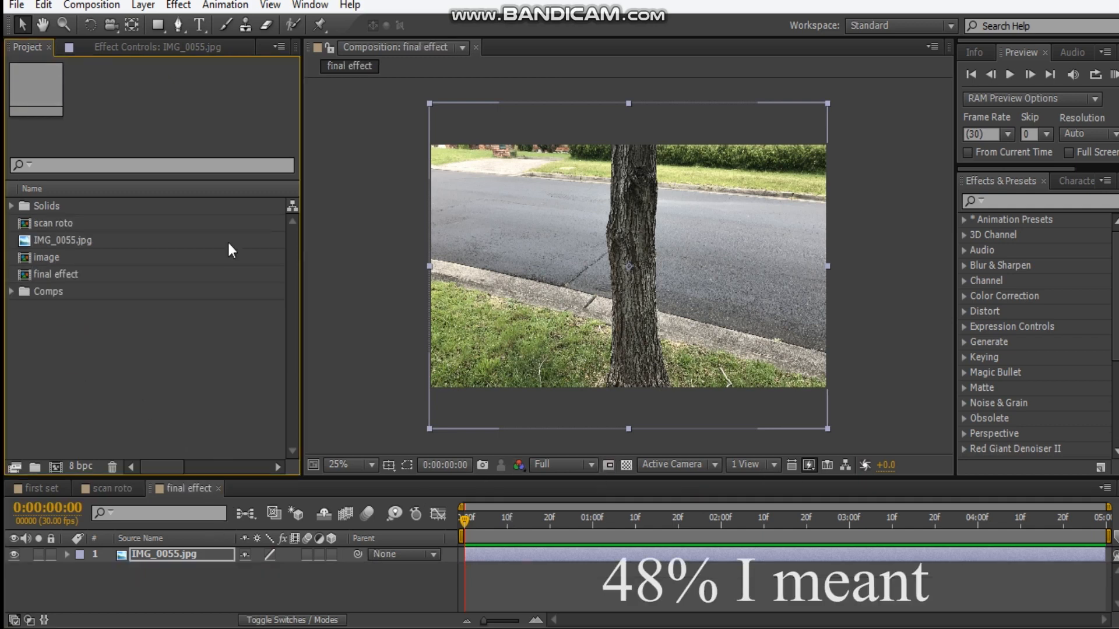
mouse_move(55, 223)
mouse_down()
mouse_move(185, 567)
mouse_move(184, 552)
mouse_up()
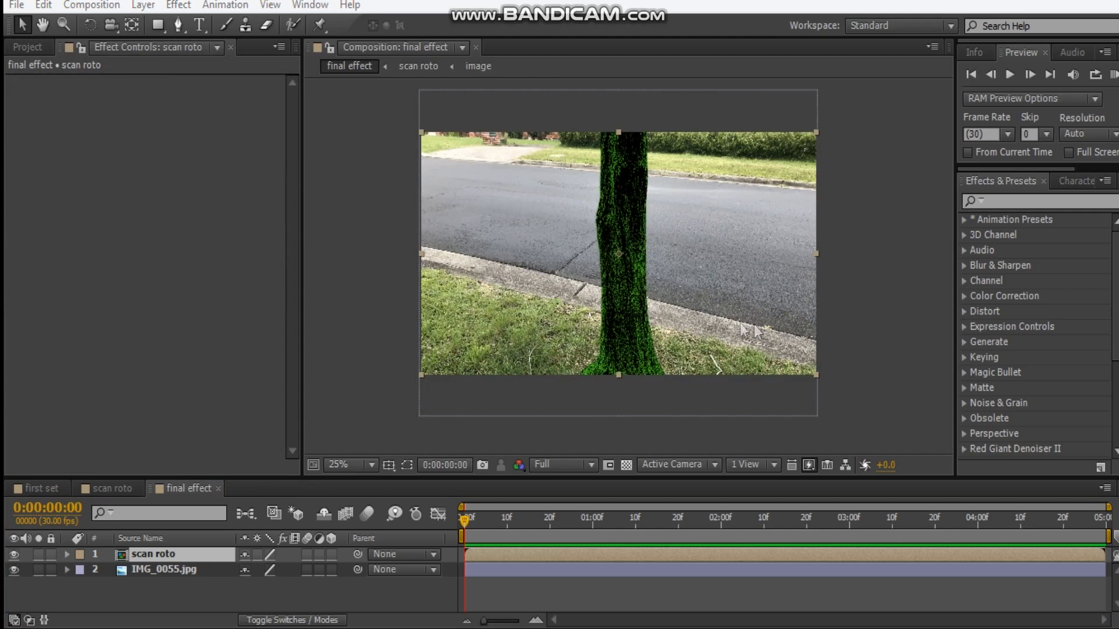
click(14, 555)
- Add an adjustment layer below scan roto and rename it 'cc'
click(143, 6)
mouse_move(199, 21)
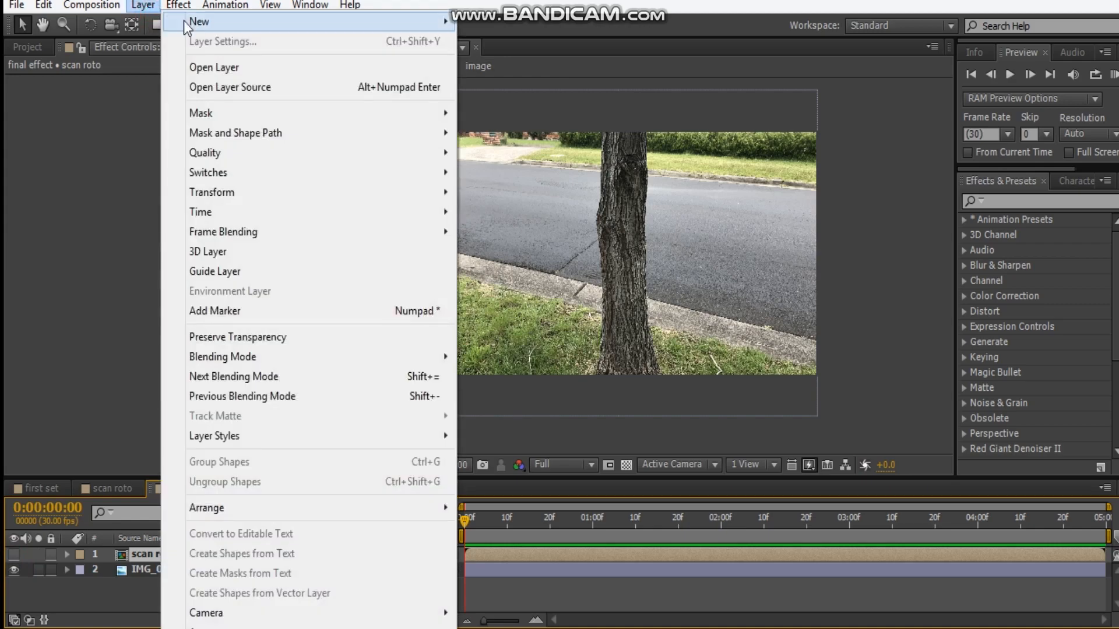
click(520, 140)
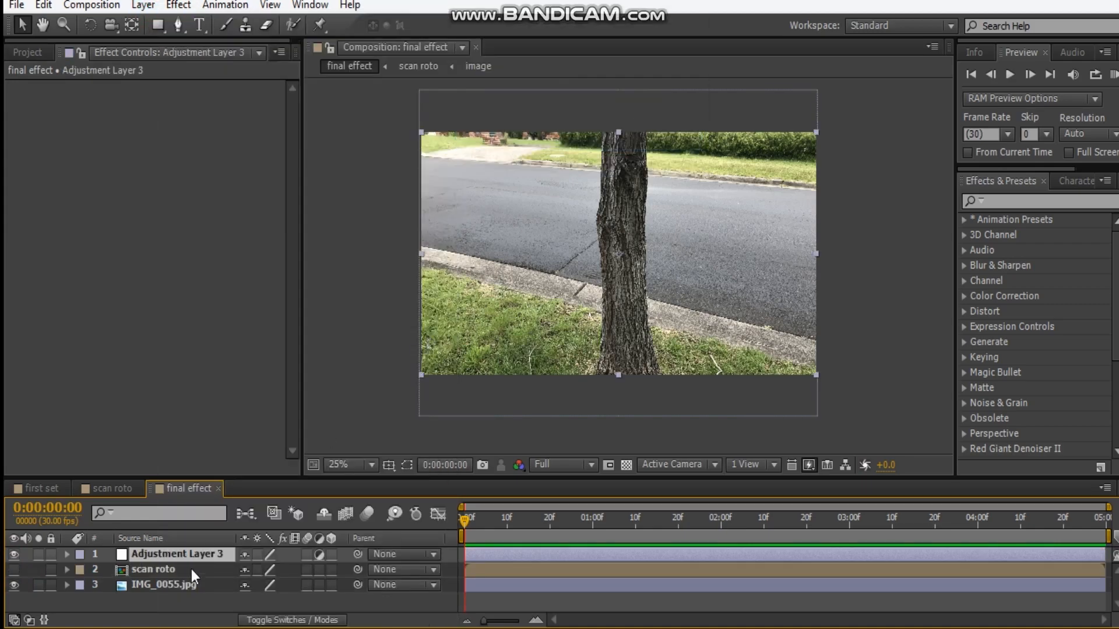
drag(175, 555, 213, 574)
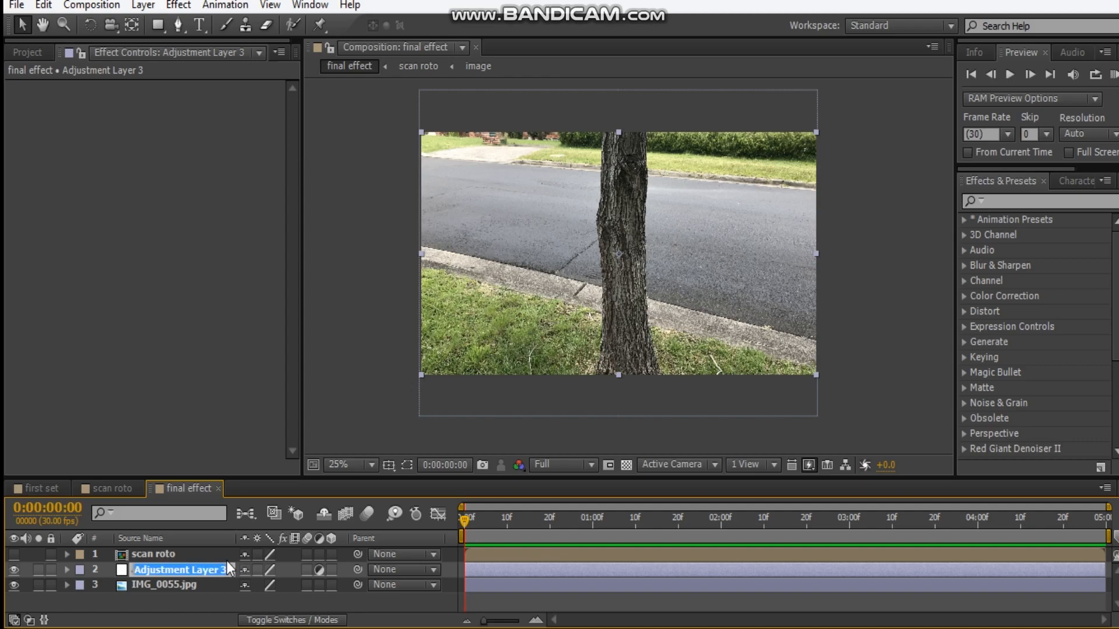
key(Return)
text(cc)
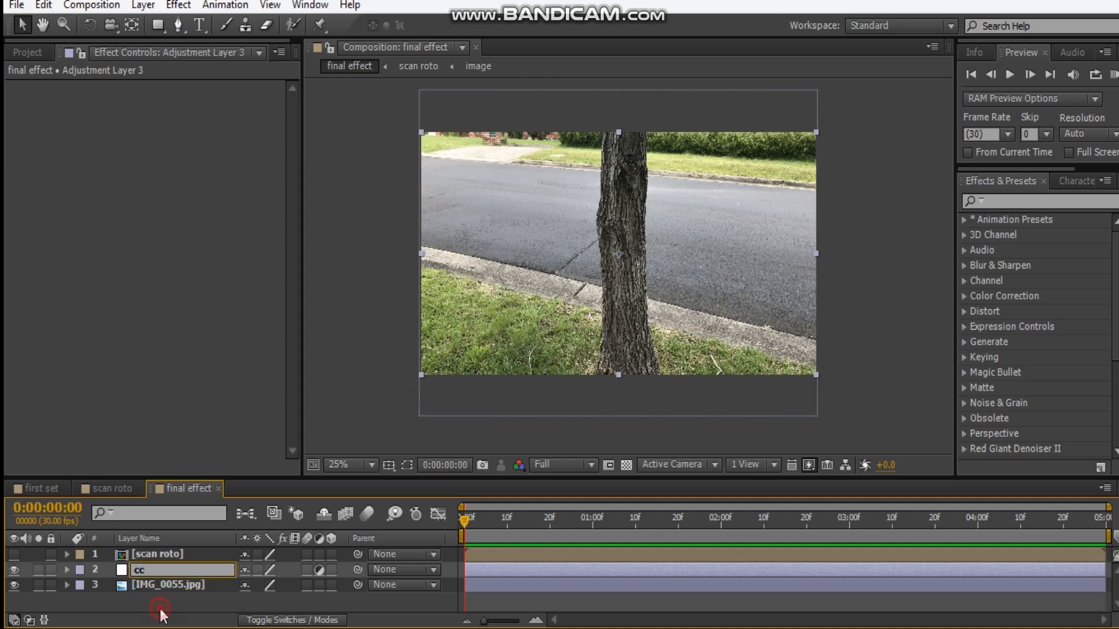
key(Return)
- Add Tint at 20% and Curves to the cc layer
right_click(134, 376)
mouse_move(198, 221)
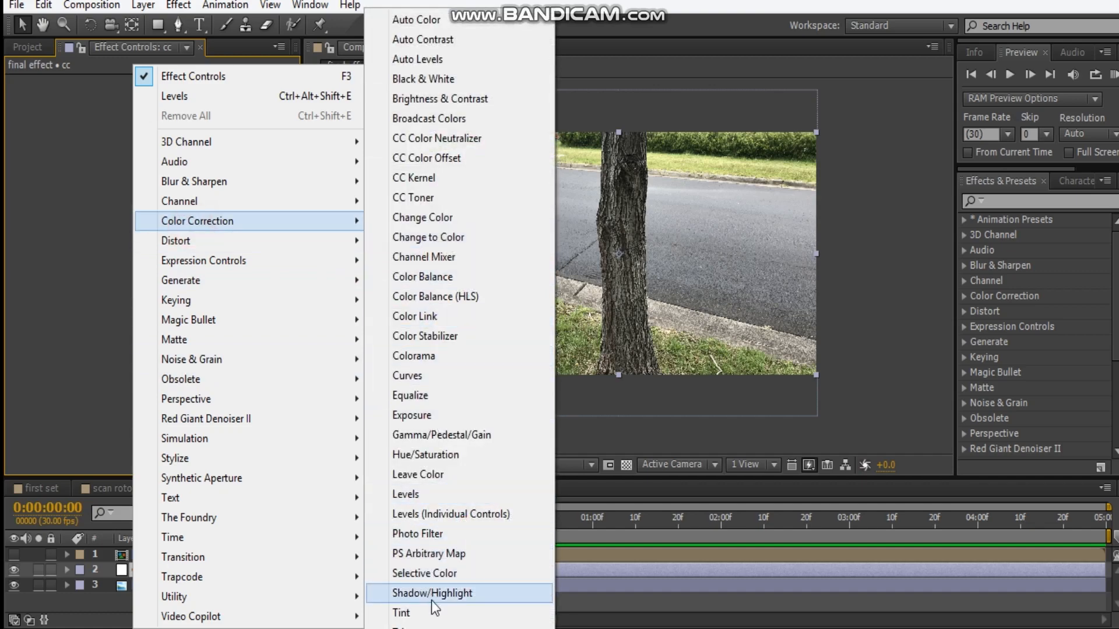
click(402, 613)
right_click(85, 253)
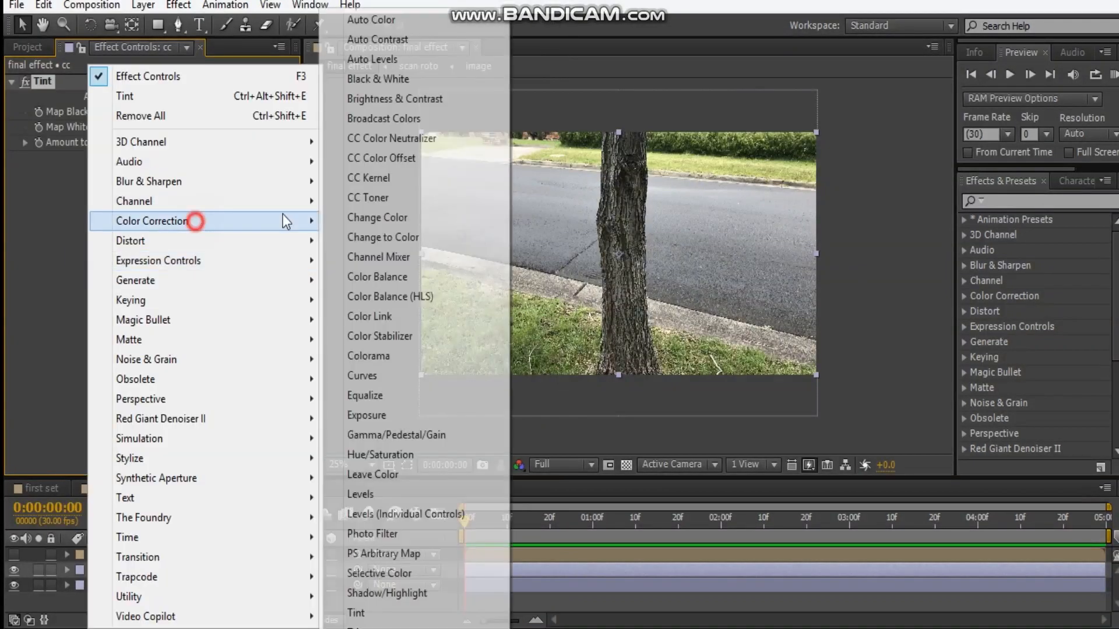
click(393, 376)
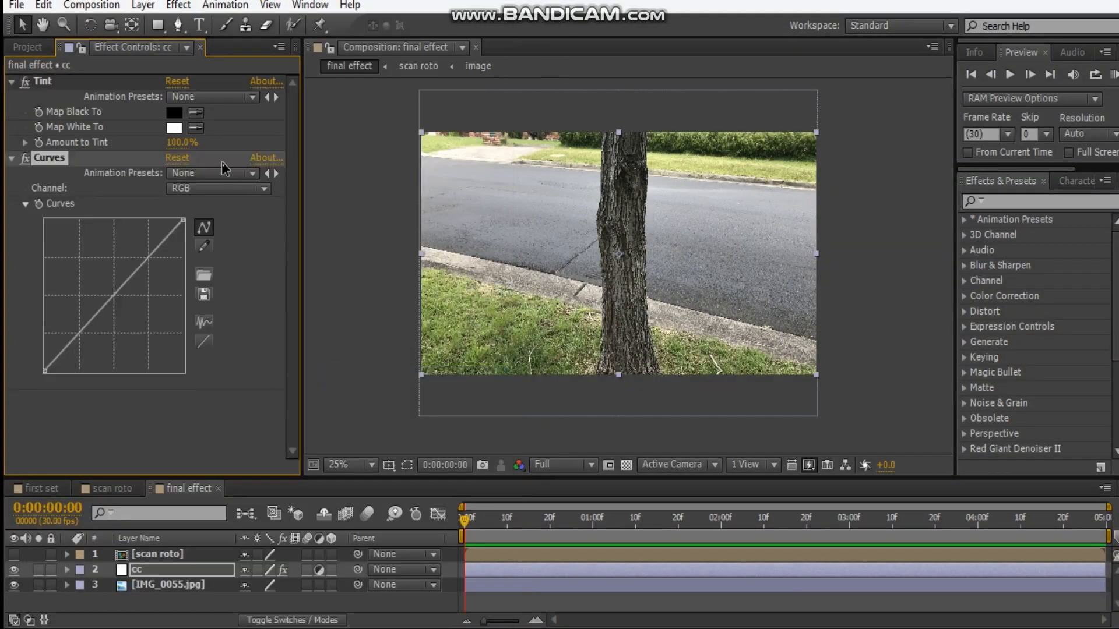
click(182, 143)
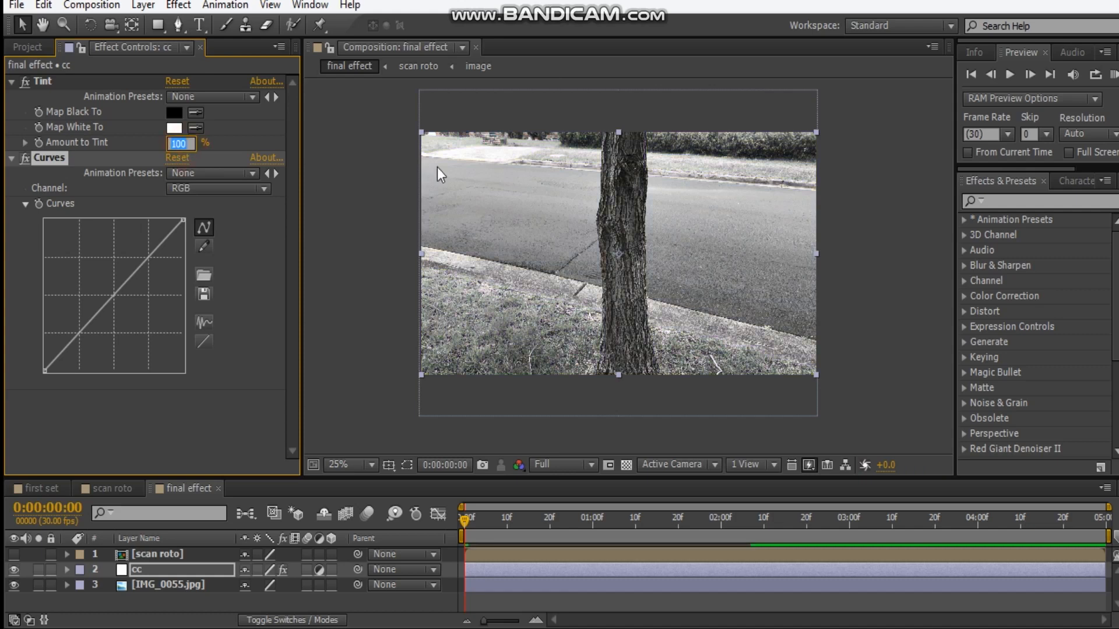
text(20)
key(Return)
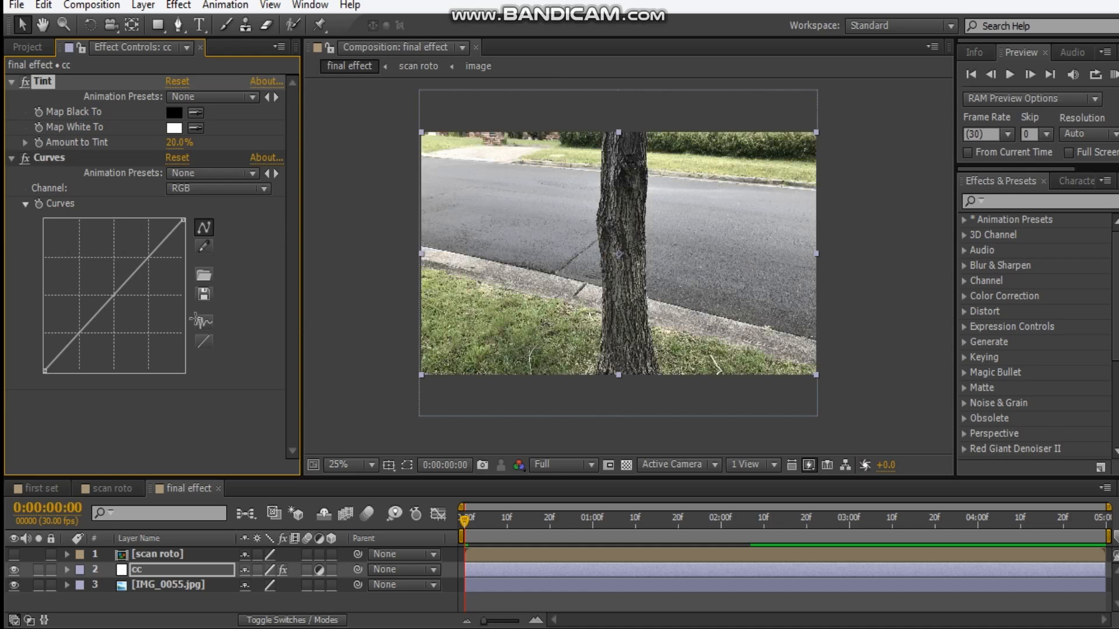
- Shape the RGB curve downward to darken the photo
mouse_move(108, 301)
mouse_down()
mouse_move(98, 335)
mouse_move(113, 346)
mouse_up()
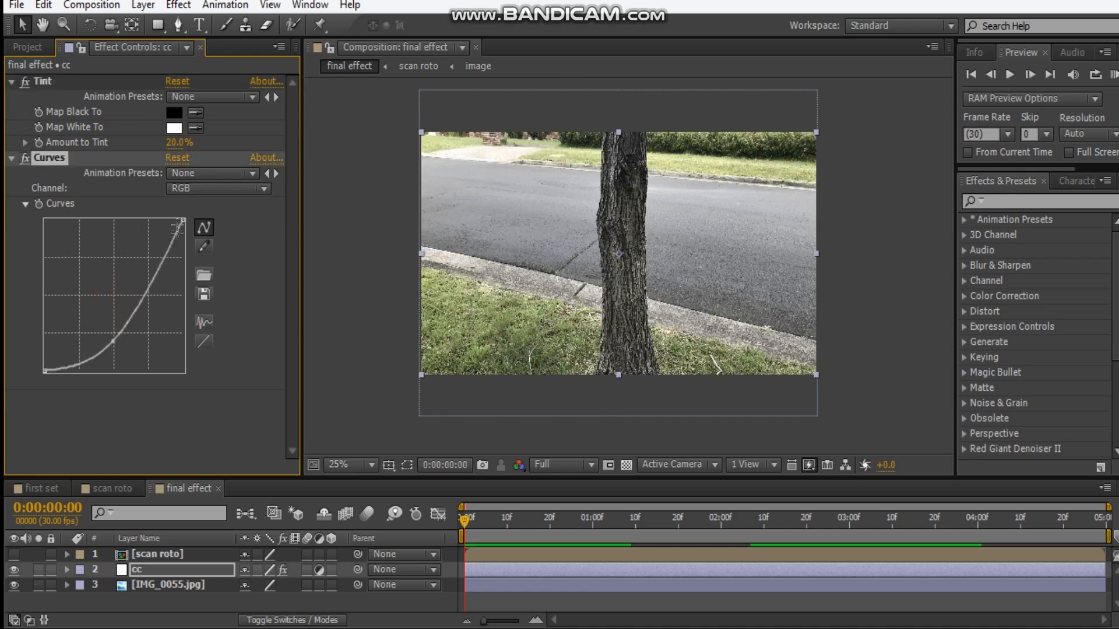
drag(183, 220, 184, 297)
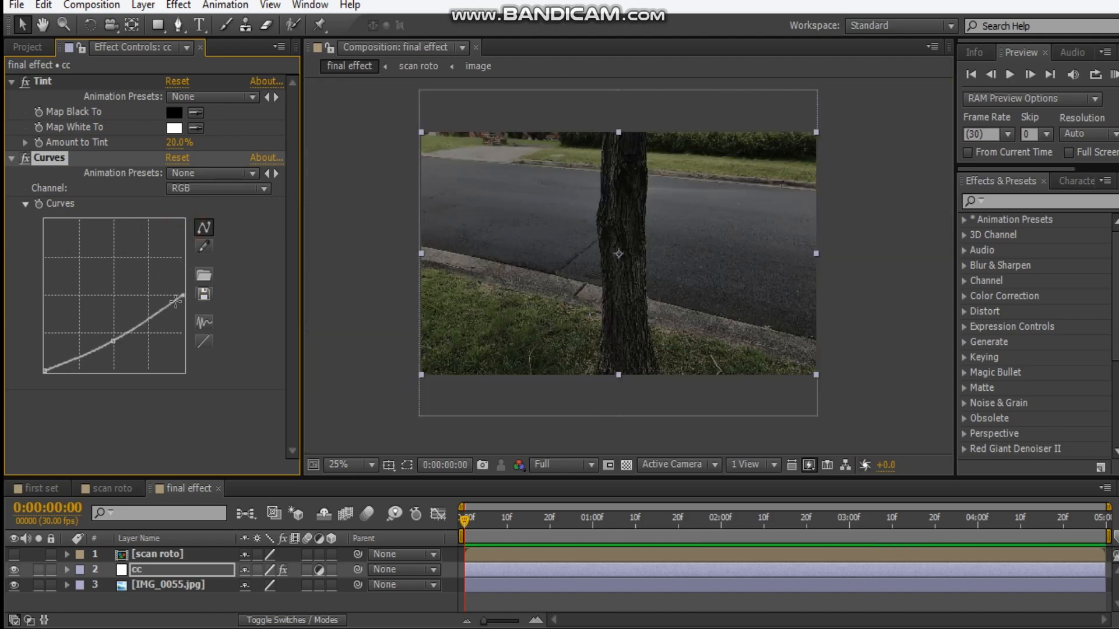
drag(184, 297, 185, 278)
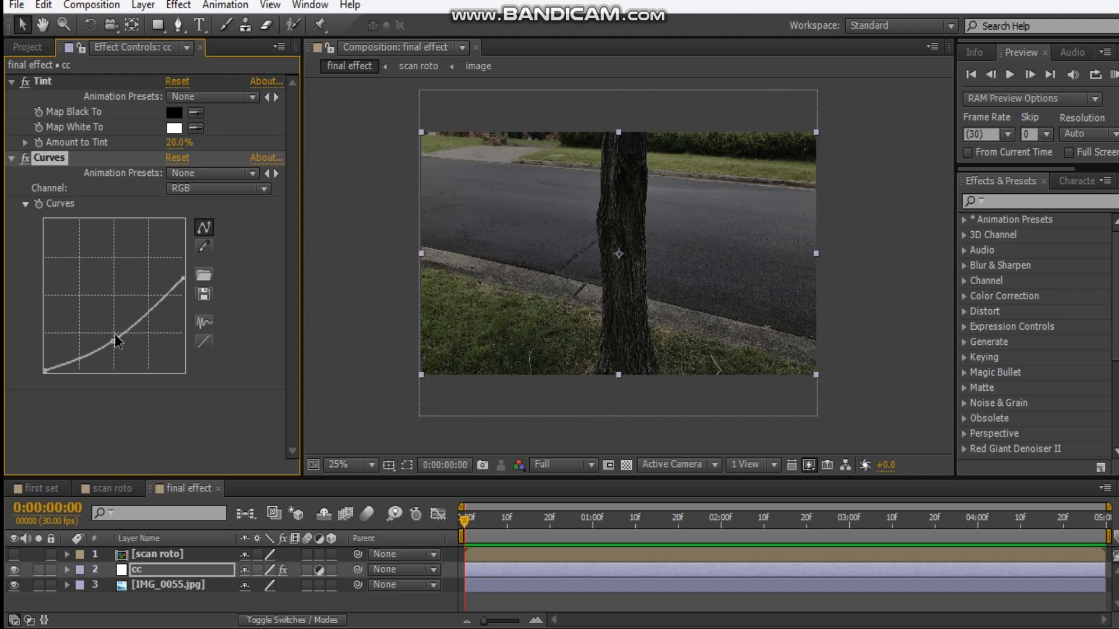
drag(140, 335, 128, 334)
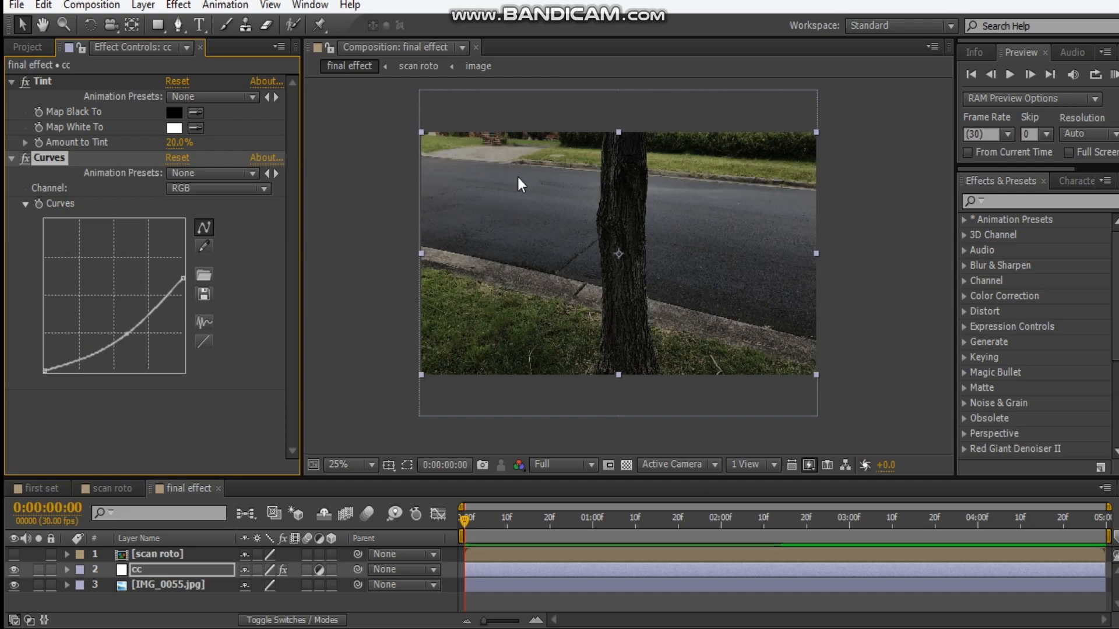
scroll(520, 185, up, 1)
scroll(521, 185, down, 1)
- Pull the Red curve down and push the Blue curve up for a cooler look
click(219, 189)
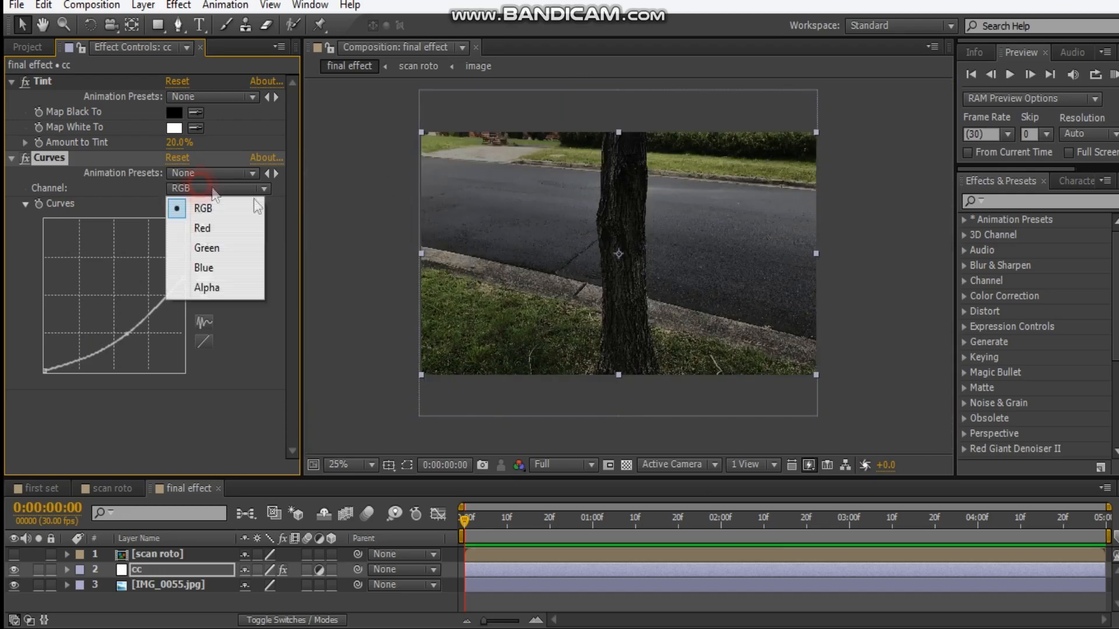
click(196, 229)
drag(115, 298, 122, 313)
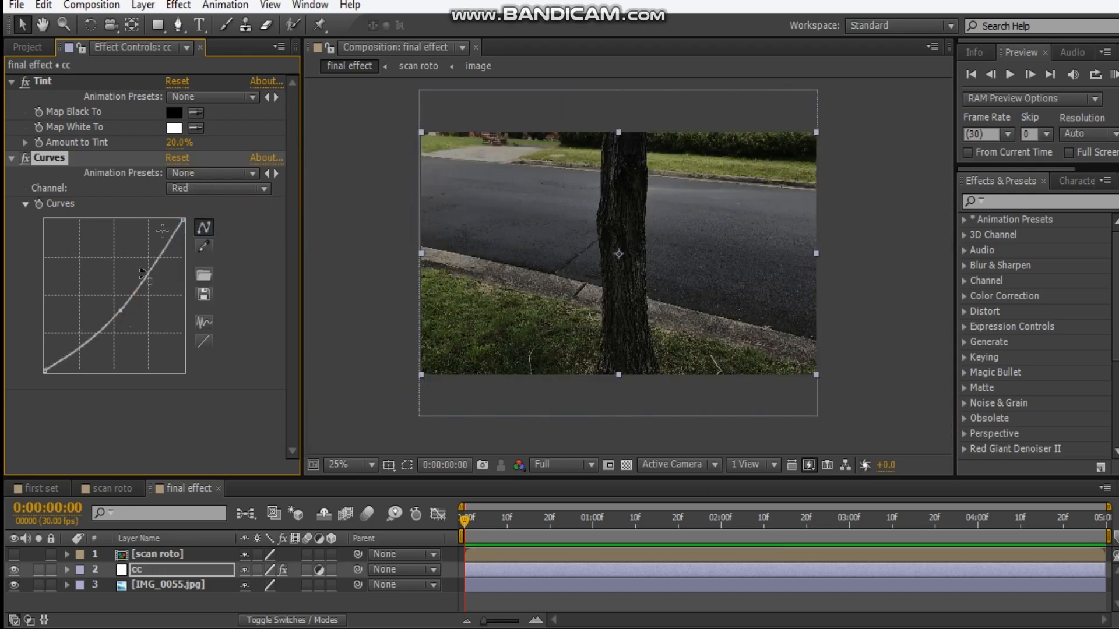
click(218, 189)
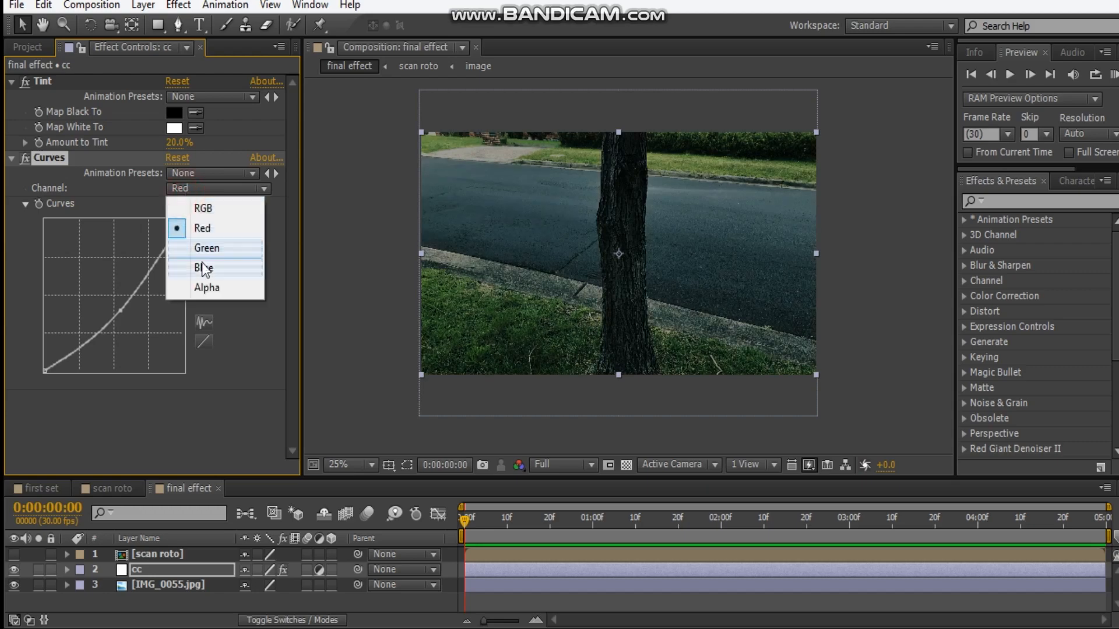
click(197, 263)
drag(111, 295, 106, 290)
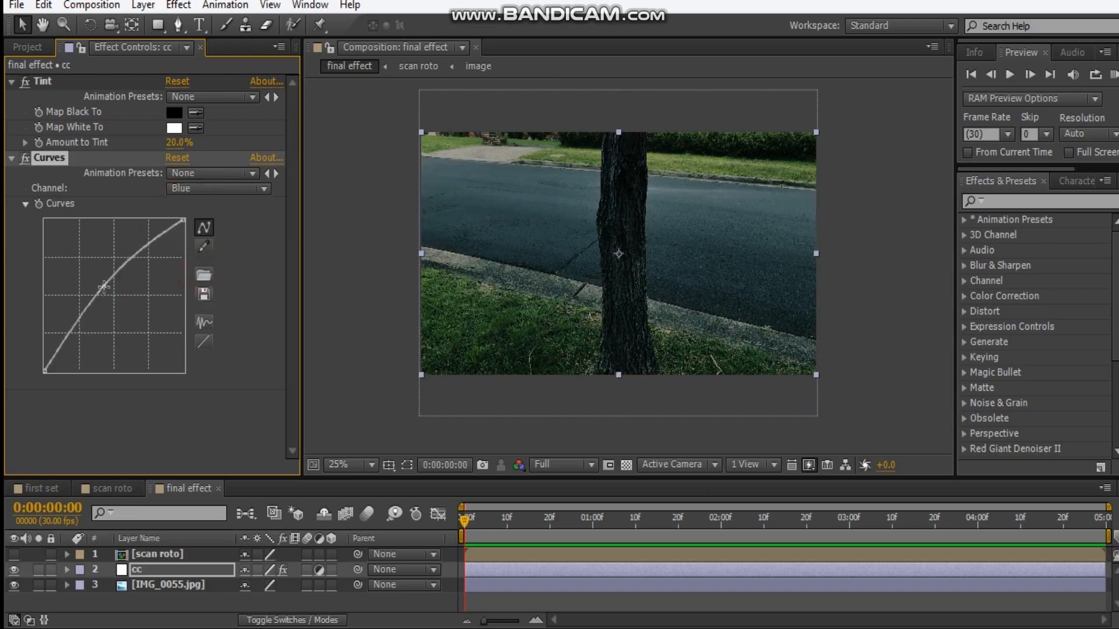
click(518, 223)
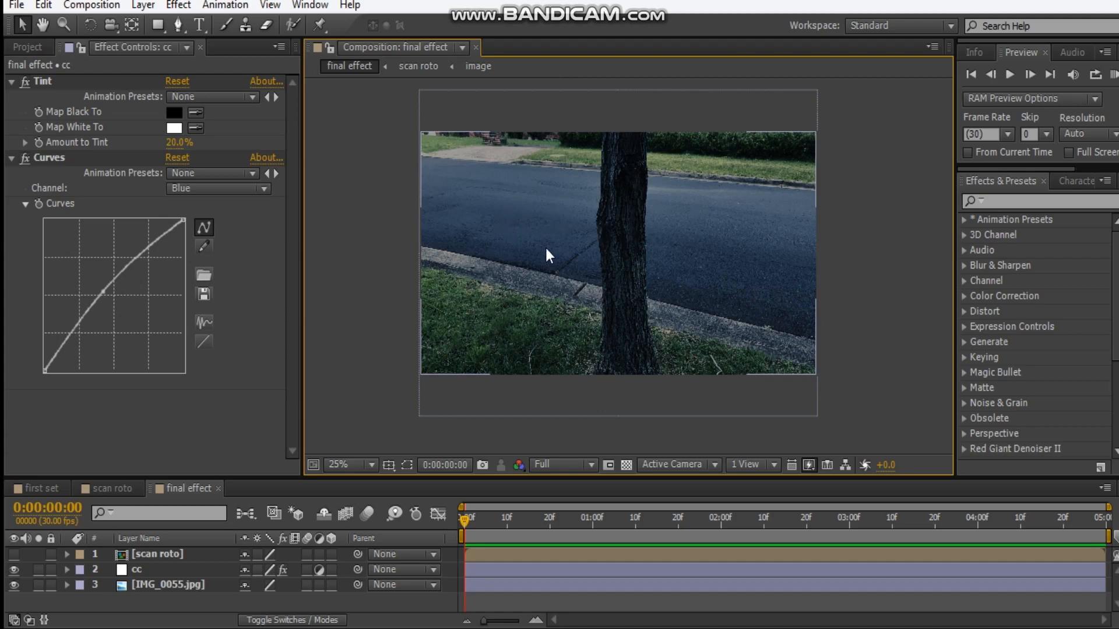
- Collapse Tint and Curves, re-enable the scan roto layer's visibility and select it
click(12, 158)
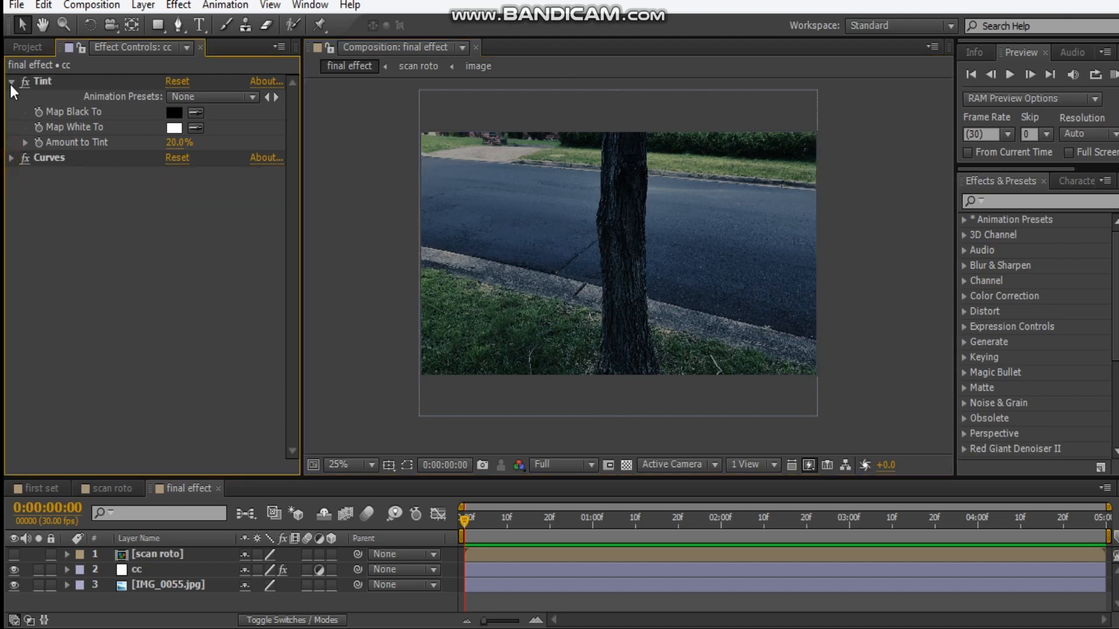
click(11, 82)
click(15, 554)
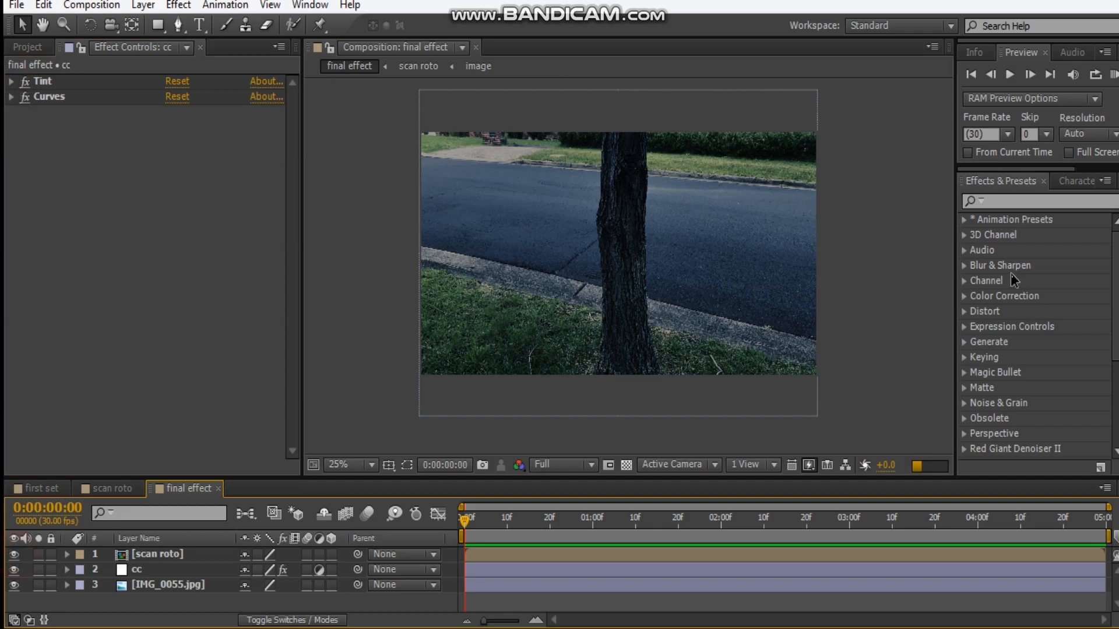
scroll(624, 201, up, 1)
scroll(624, 201, up, 1)
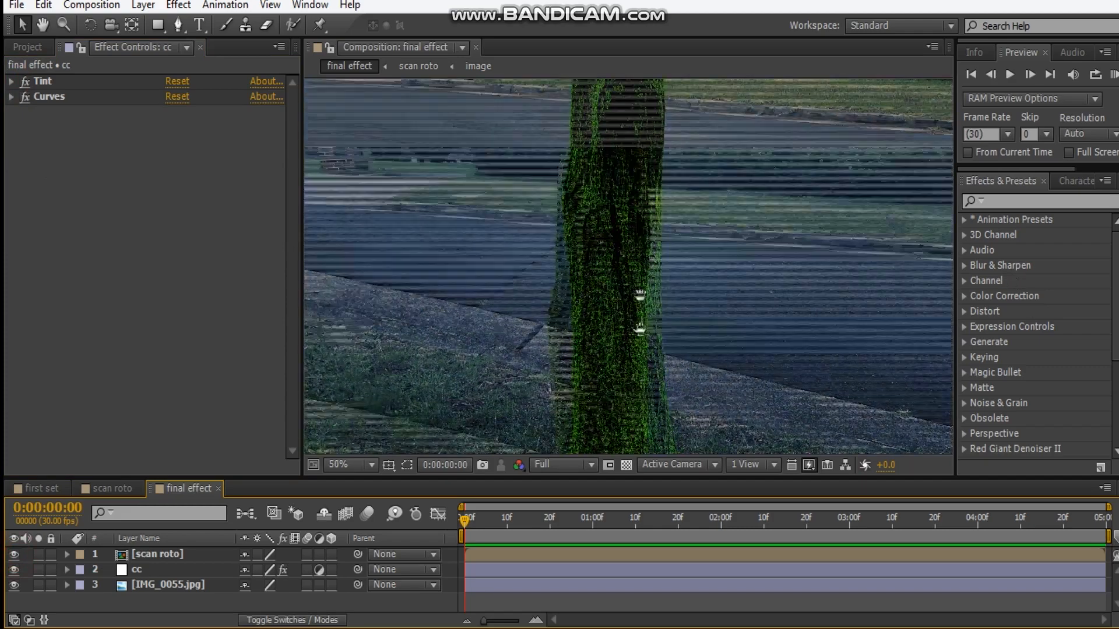
mouse_move(624, 222)
mouse_down()
mouse_move(610, 318)
mouse_move(632, 228)
mouse_up()
scroll(604, 232, down, 2)
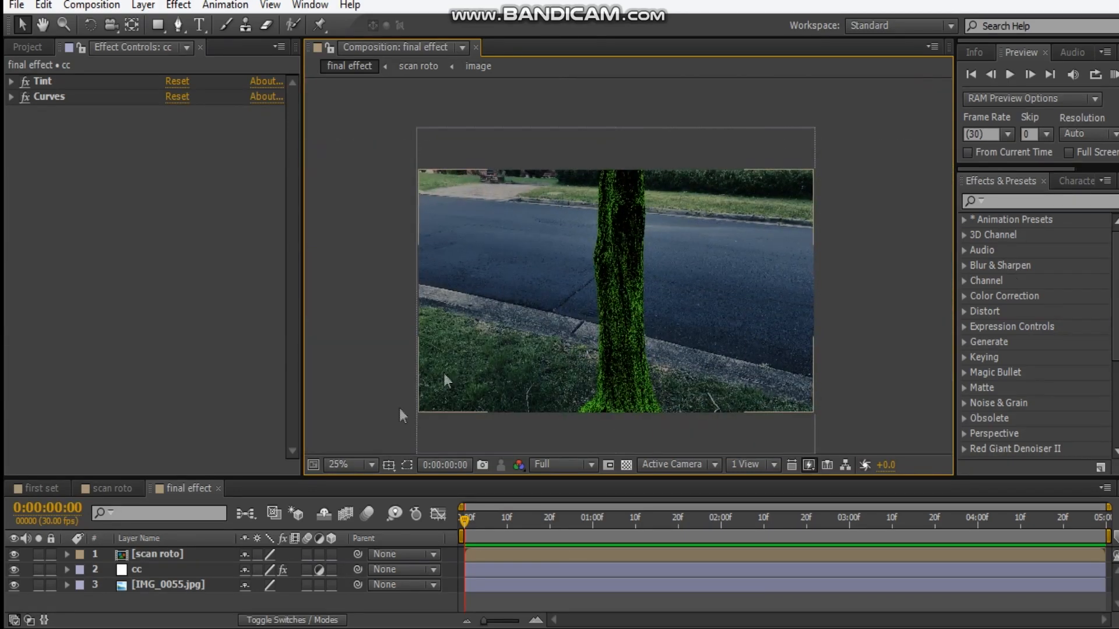
click(153, 556)
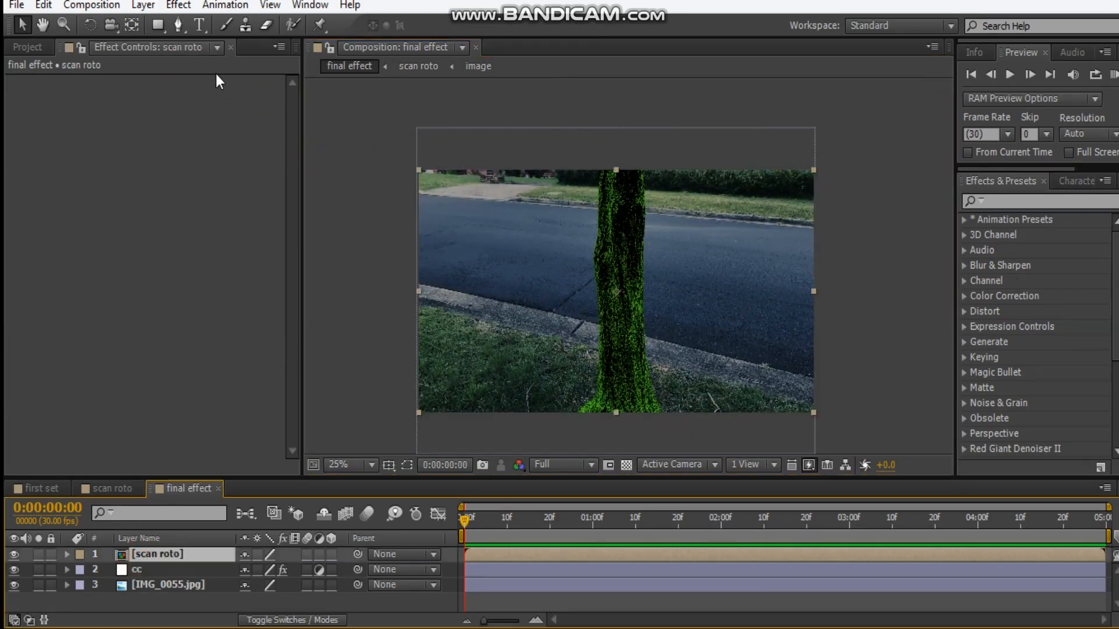
click(163, 24)
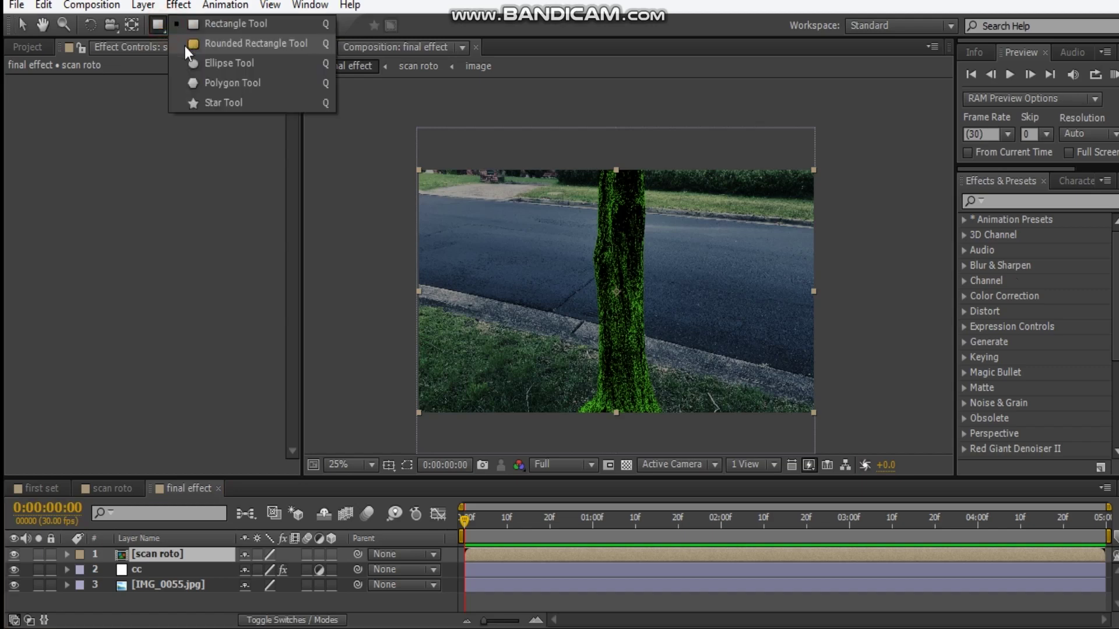
- Draw a rounded-rectangle mask over the upper trunk of scan roto and reveal its feather
click(258, 47)
scroll(588, 150, up, 2)
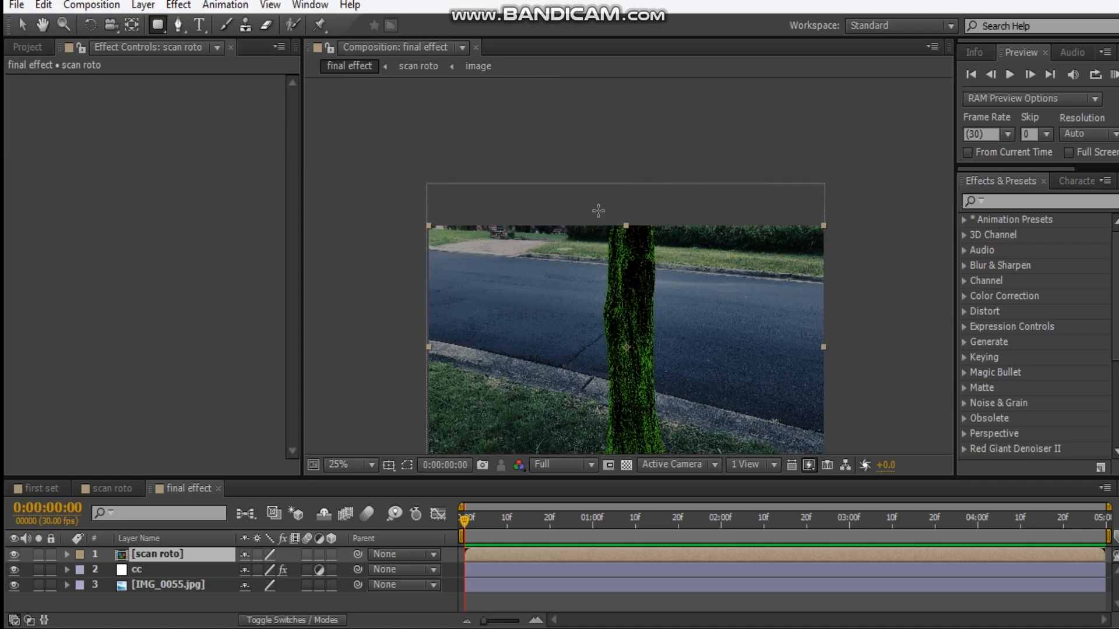
scroll(587, 175, up, 1)
drag(594, 215, 574, 403)
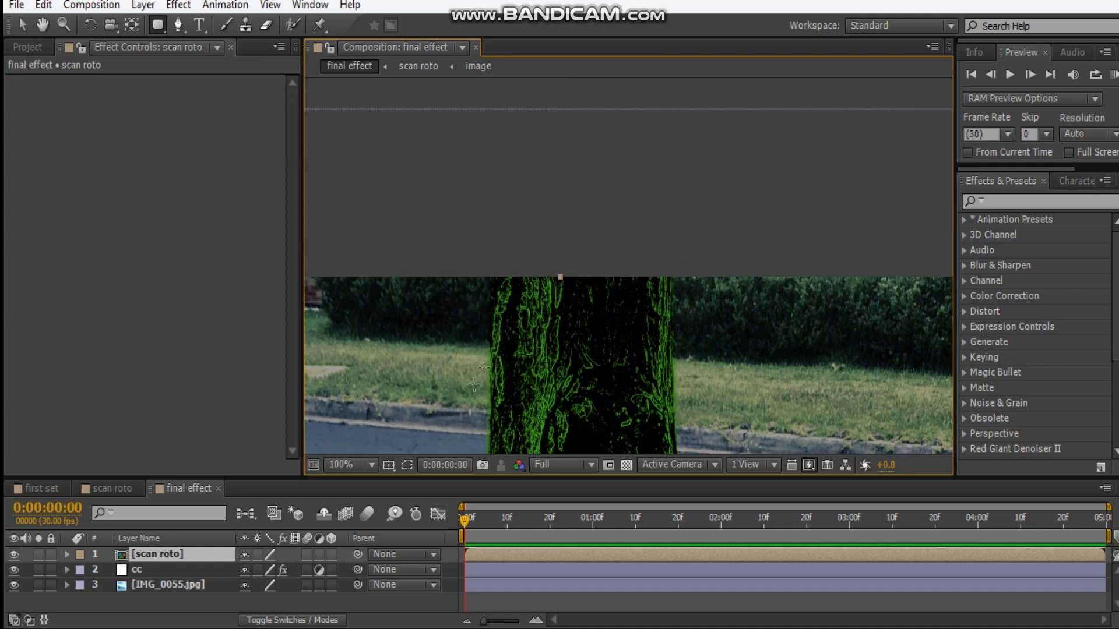
drag(503, 272, 661, 380)
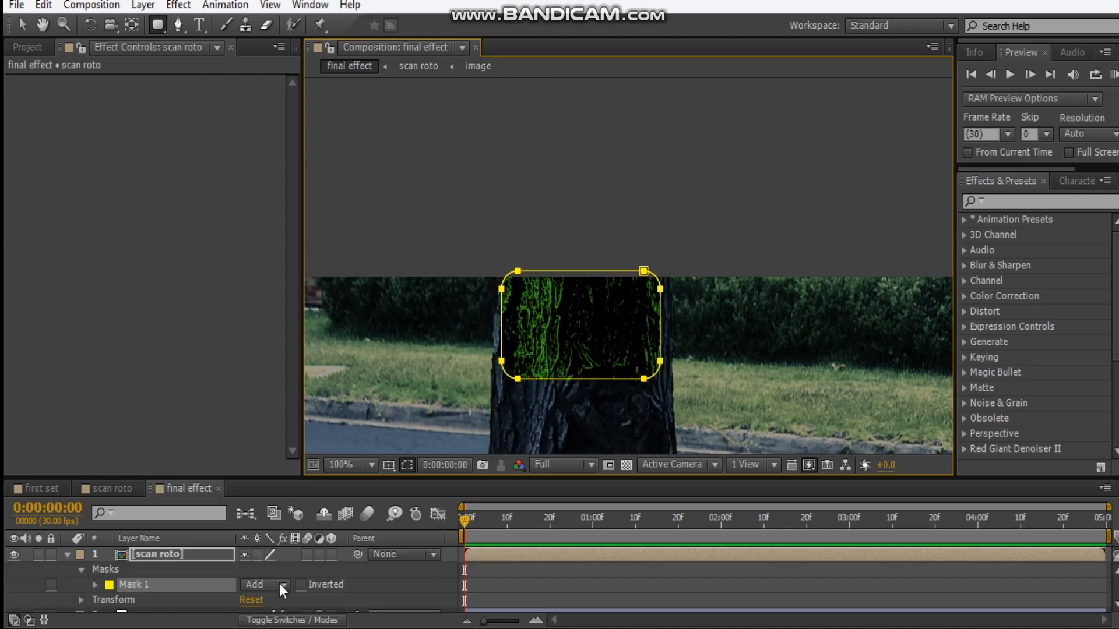
key(f)
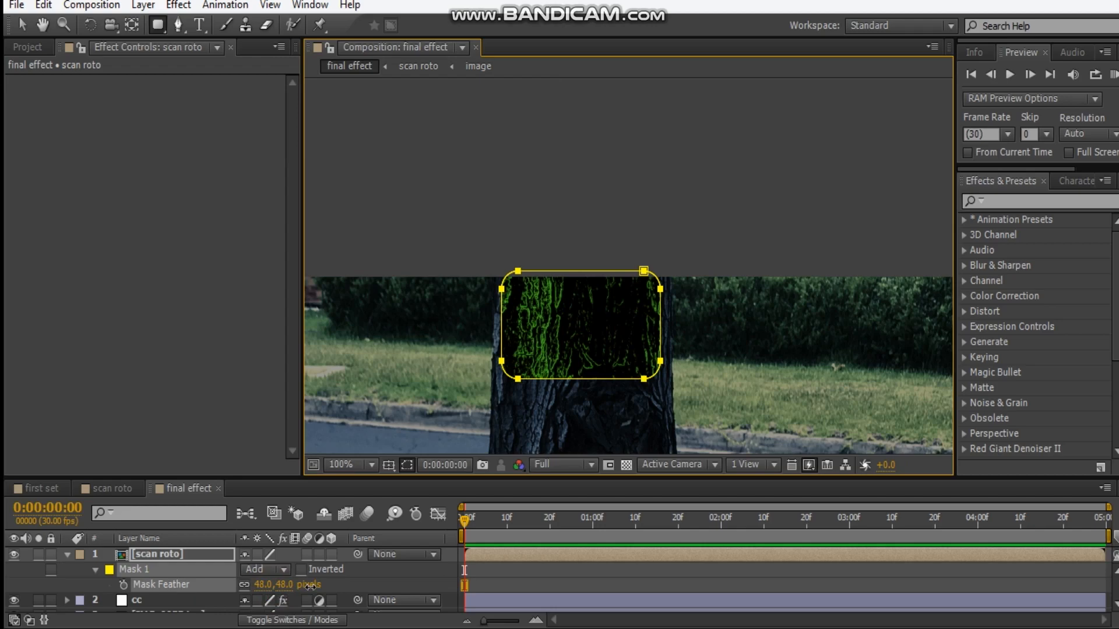
- Drag the mask's two left vertices outward past the trunk's left edge
click(507, 564)
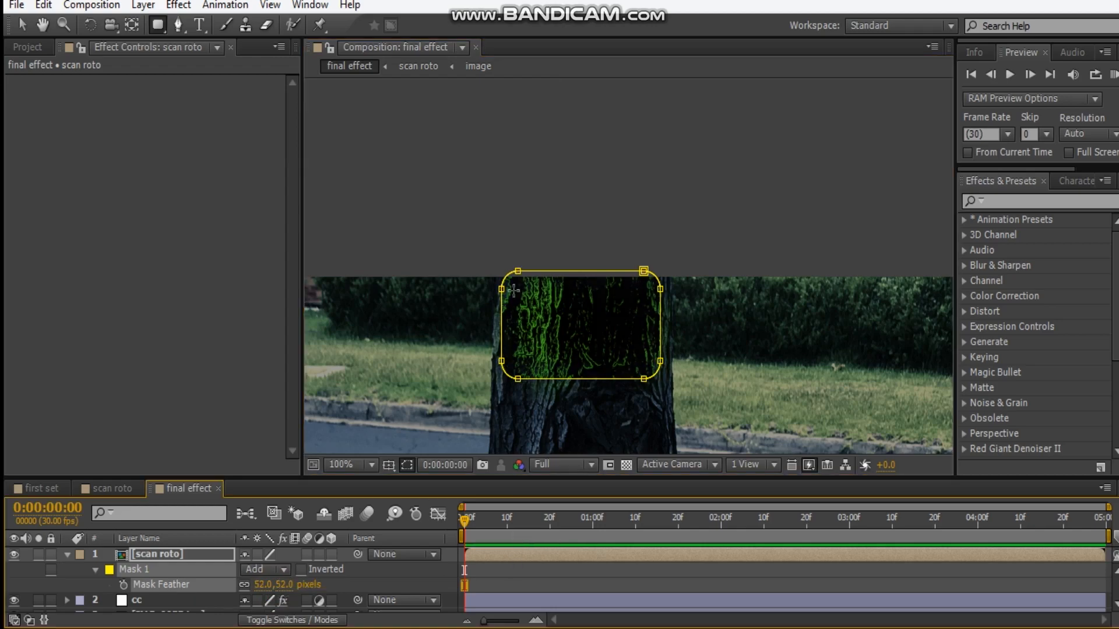
scroll(583, 245, up, 1)
scroll(516, 263, up, 1)
scroll(516, 262, down, 1)
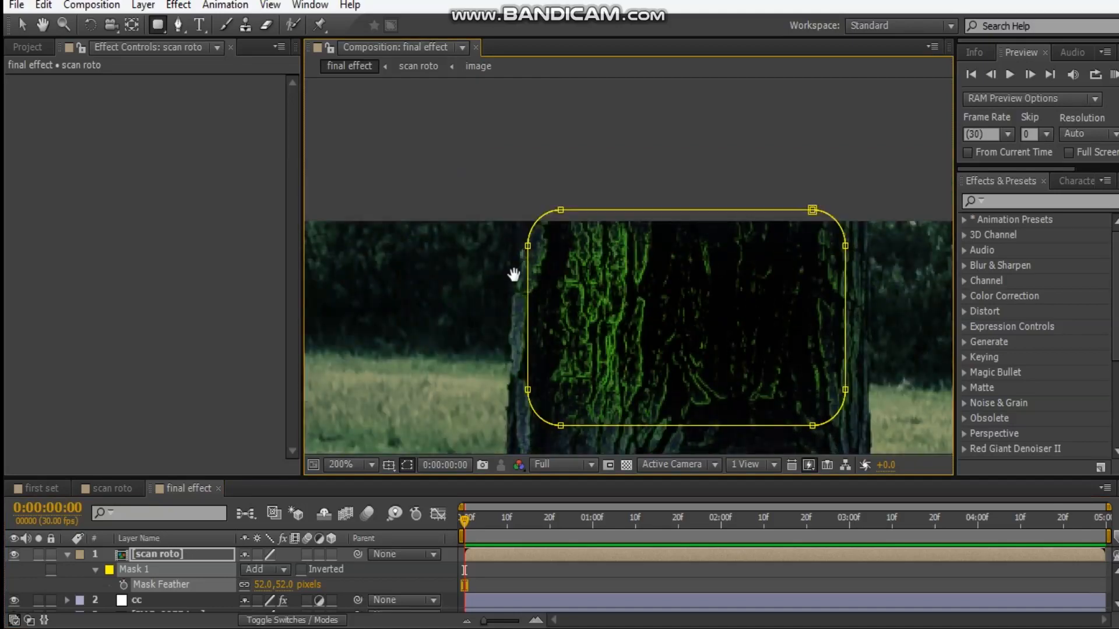
drag(516, 271, 541, 254)
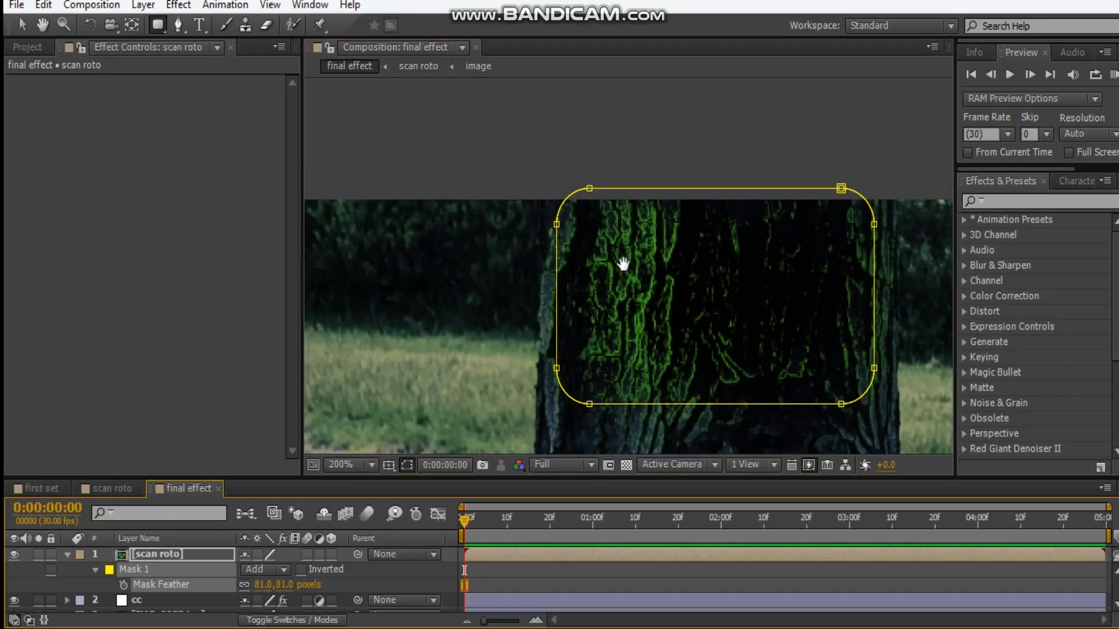
drag(622, 264, 613, 232)
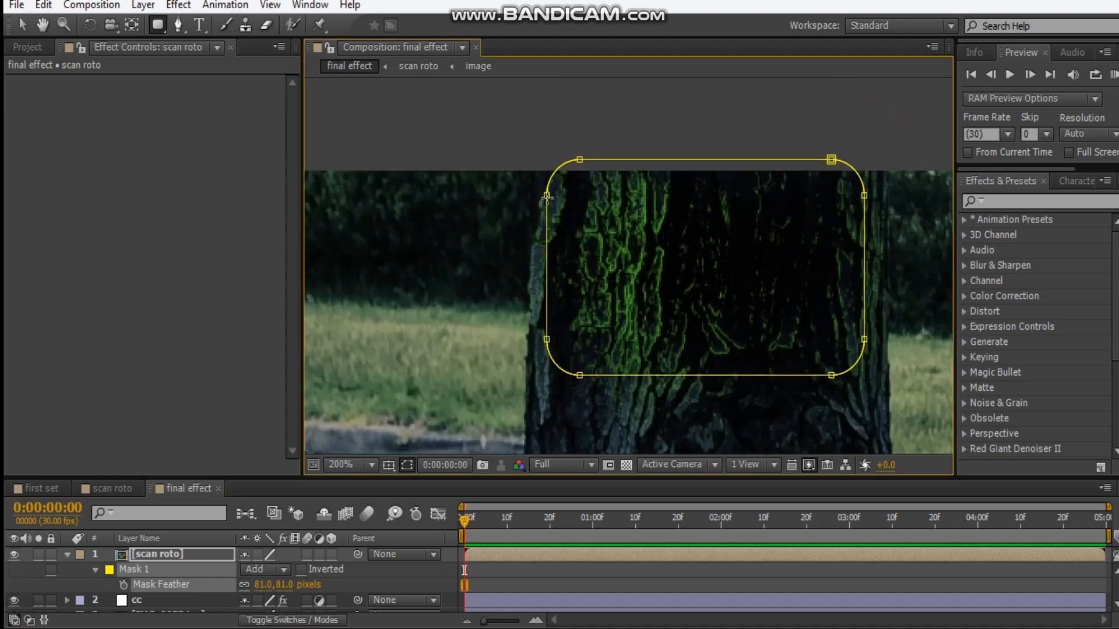
click(164, 554)
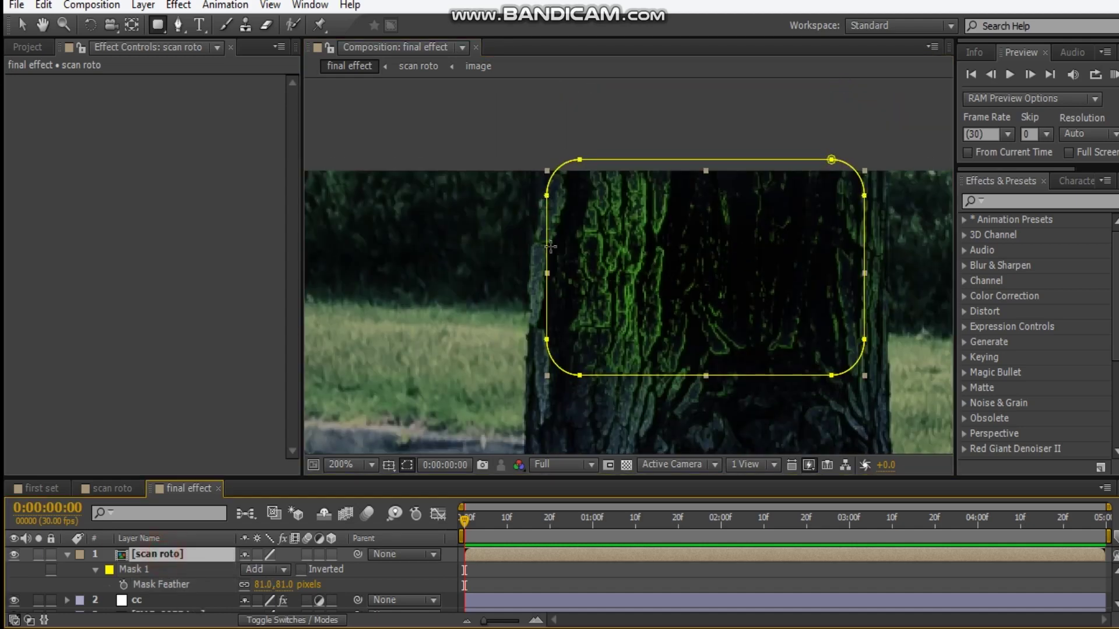
key(v)
click(547, 197)
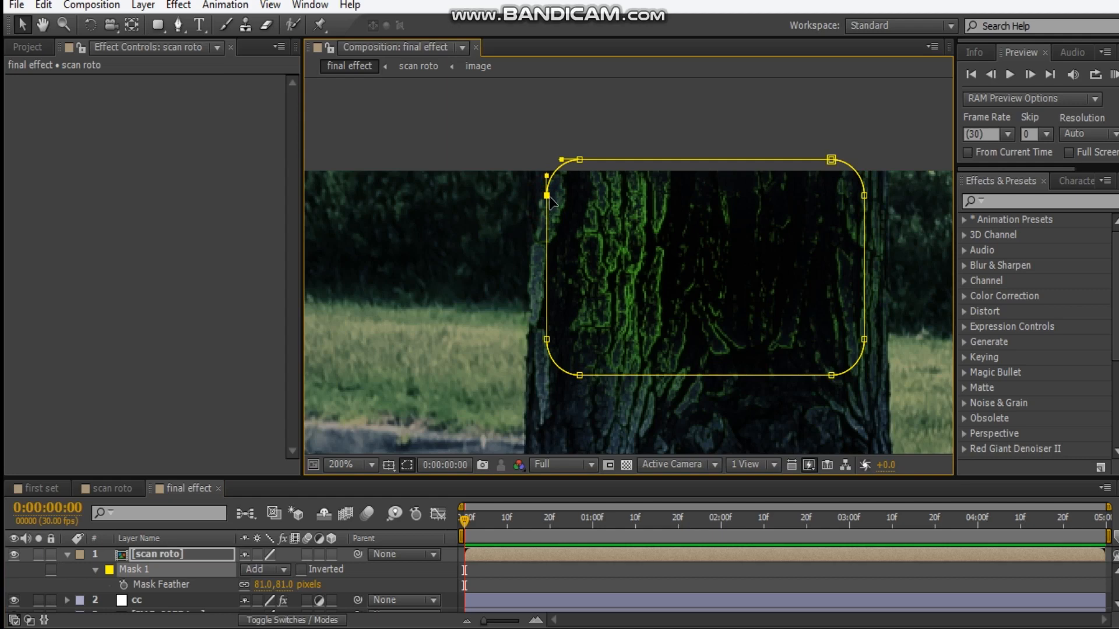
drag(547, 194, 538, 196)
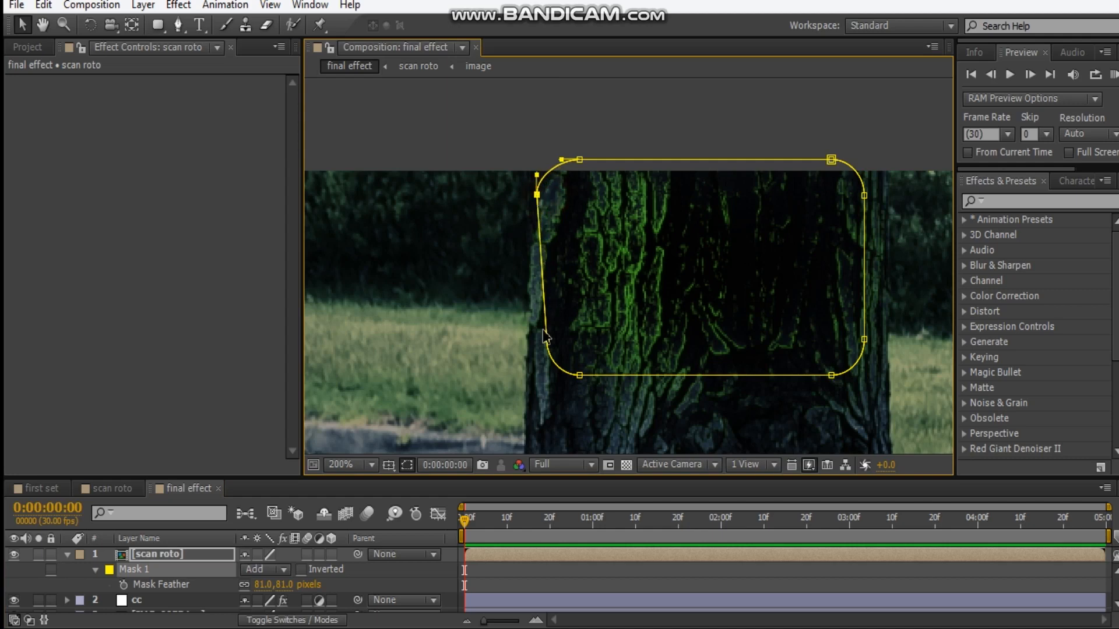
drag(546, 340, 536, 355)
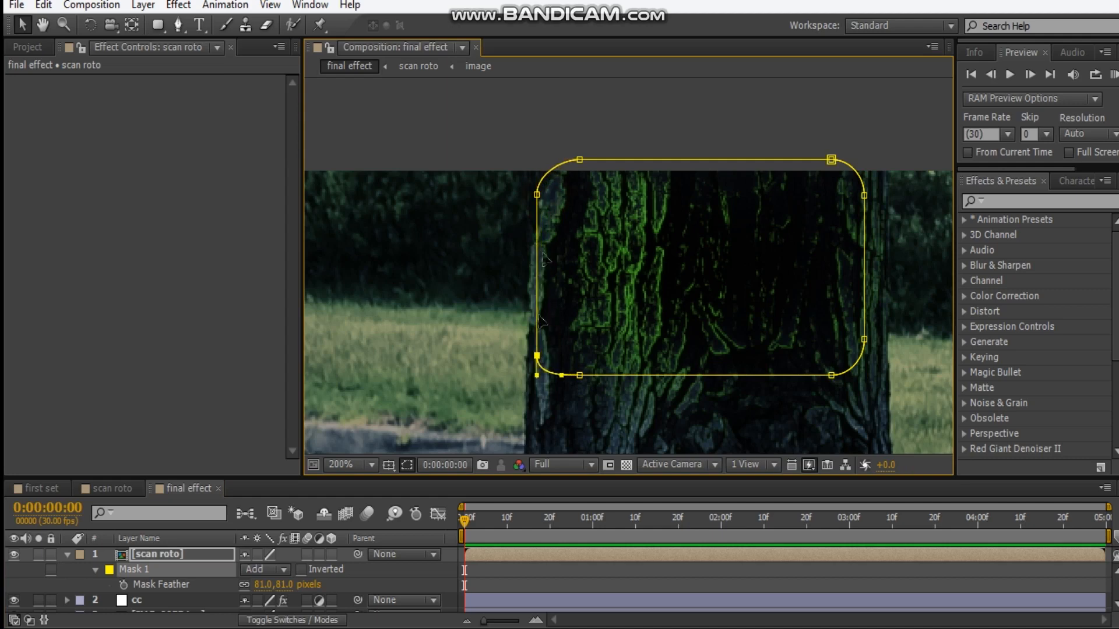
- Drag the mask's two right vertices outward past the trunk's right edge
click(538, 194)
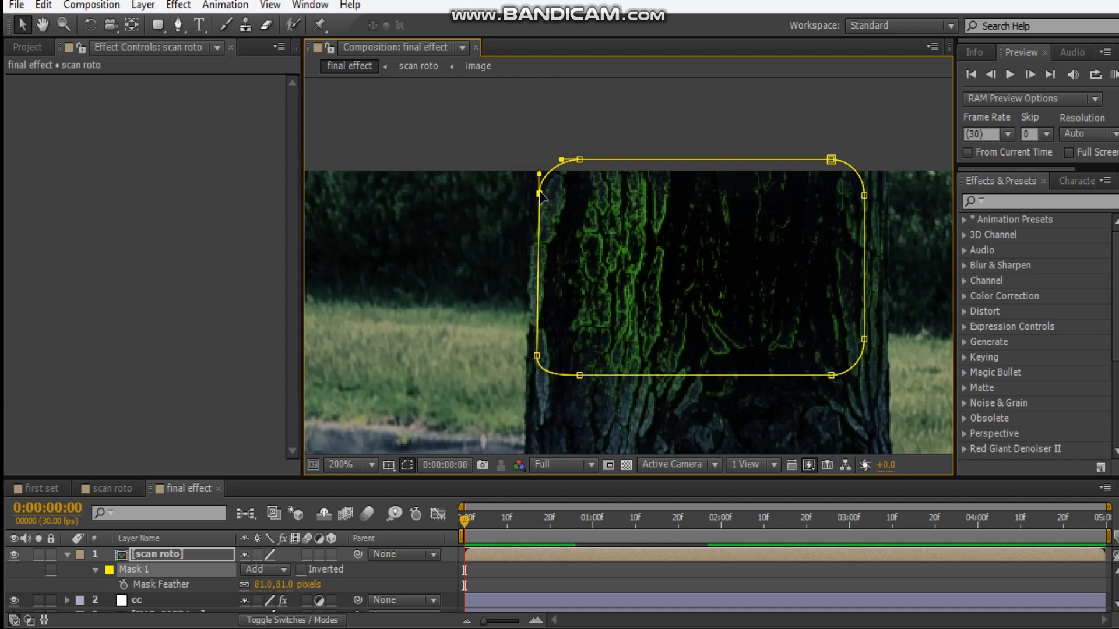
drag(865, 194, 877, 186)
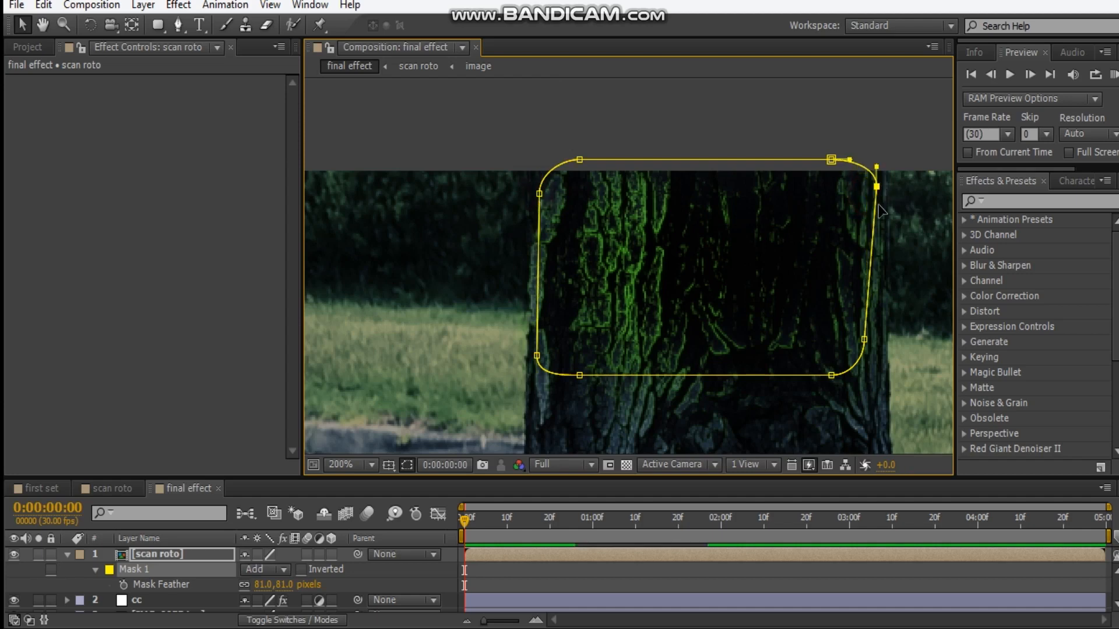
drag(864, 339, 877, 354)
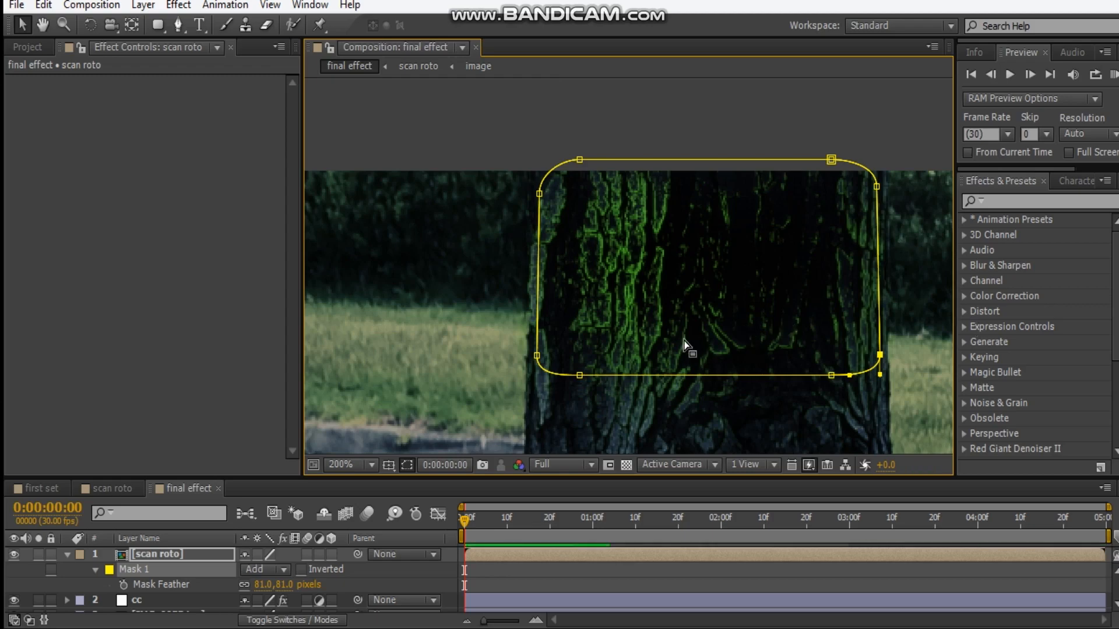
key(ctrl+Down)
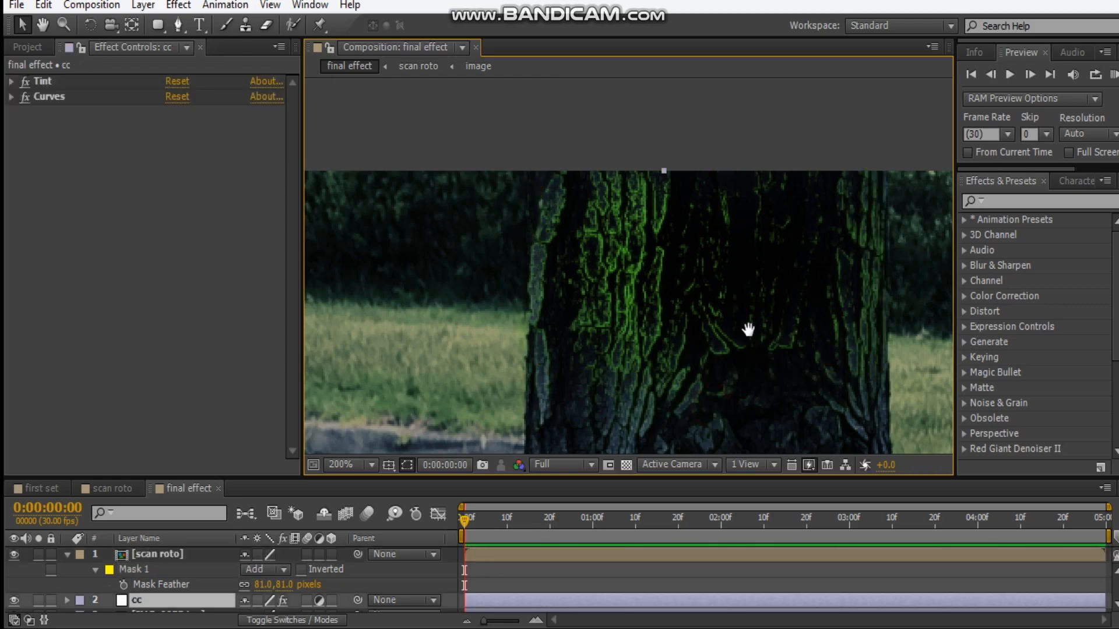
scroll(747, 329, down, 1)
drag(672, 278, 736, 271)
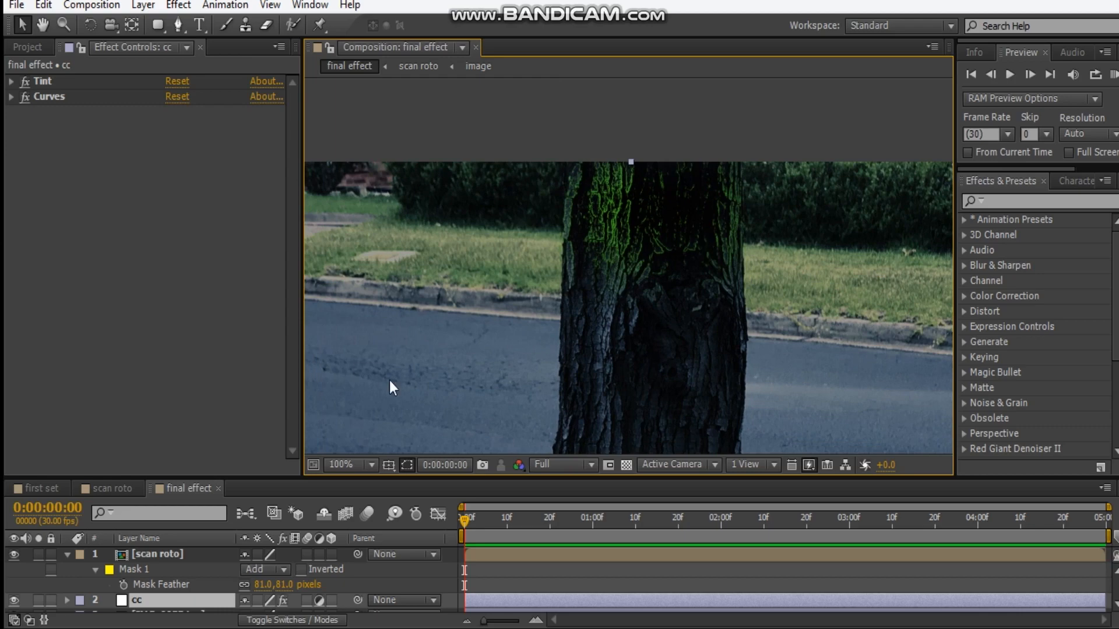
click(208, 243)
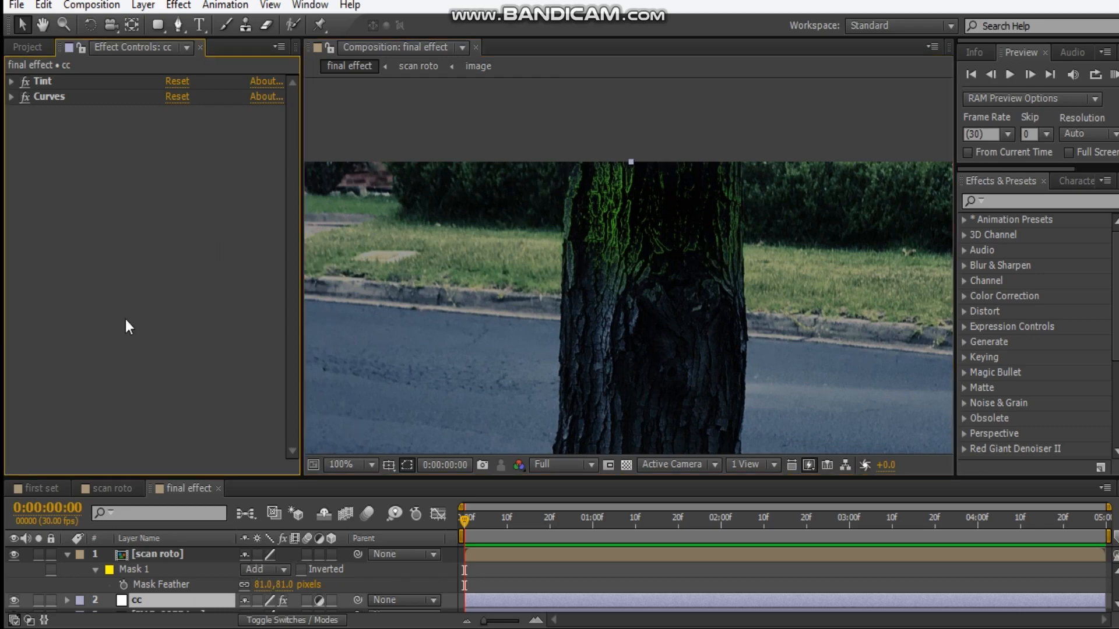
- Add Curves to scan roto and bow the curve upward to brighten the green lines
click(167, 555)
right_click(152, 251)
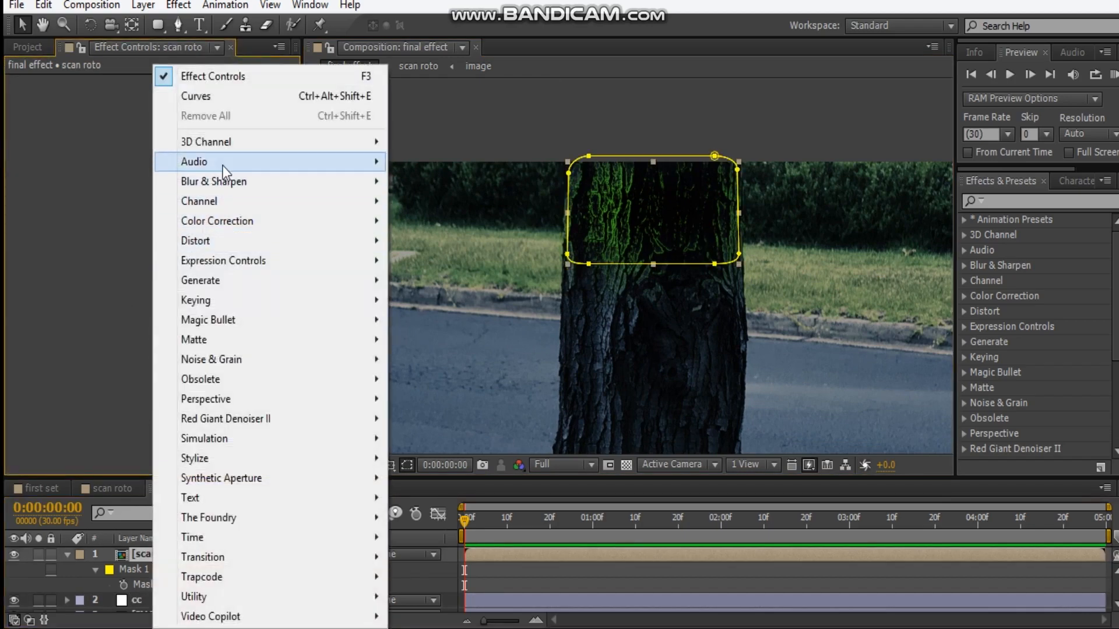
click(196, 97)
click(608, 206)
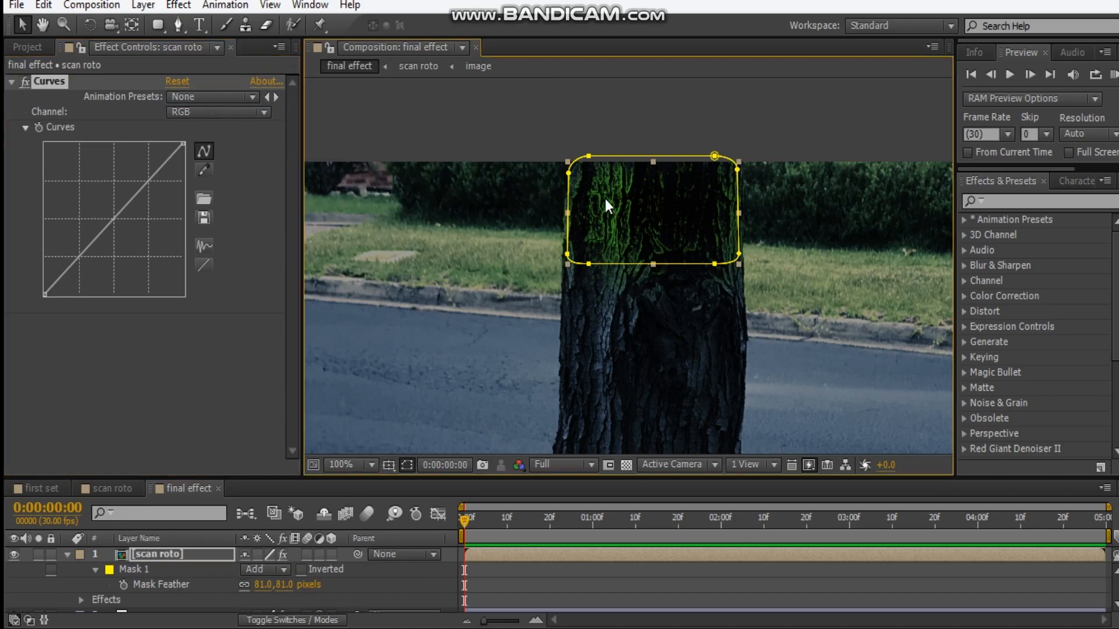
scroll(607, 207, up, 1)
scroll(608, 206, up, 1)
drag(107, 229, 94, 206)
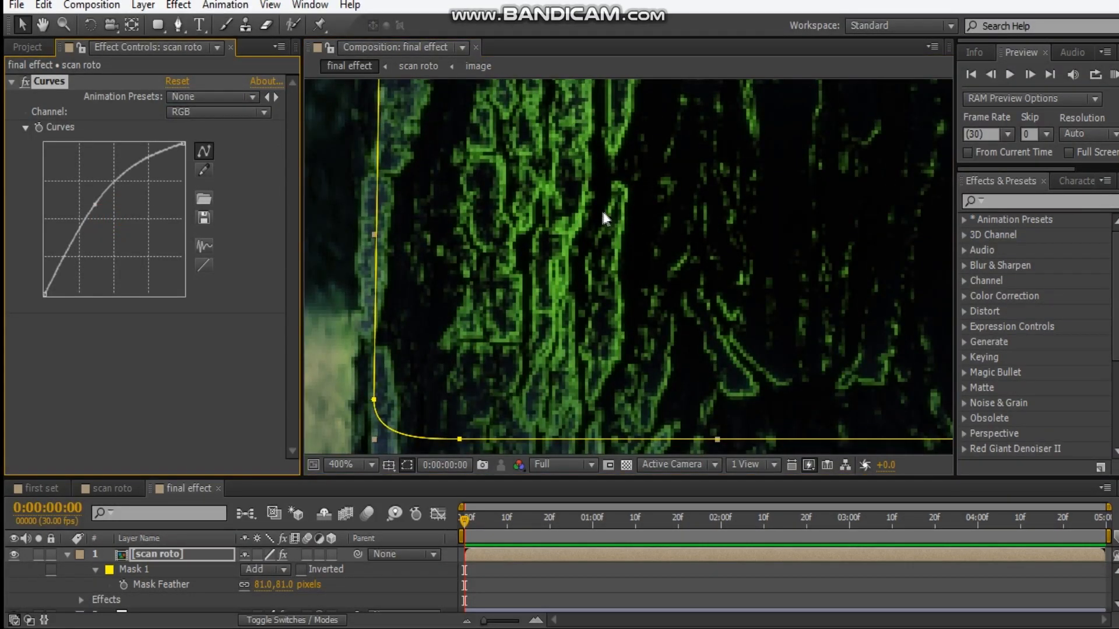
scroll(603, 220, down, 1)
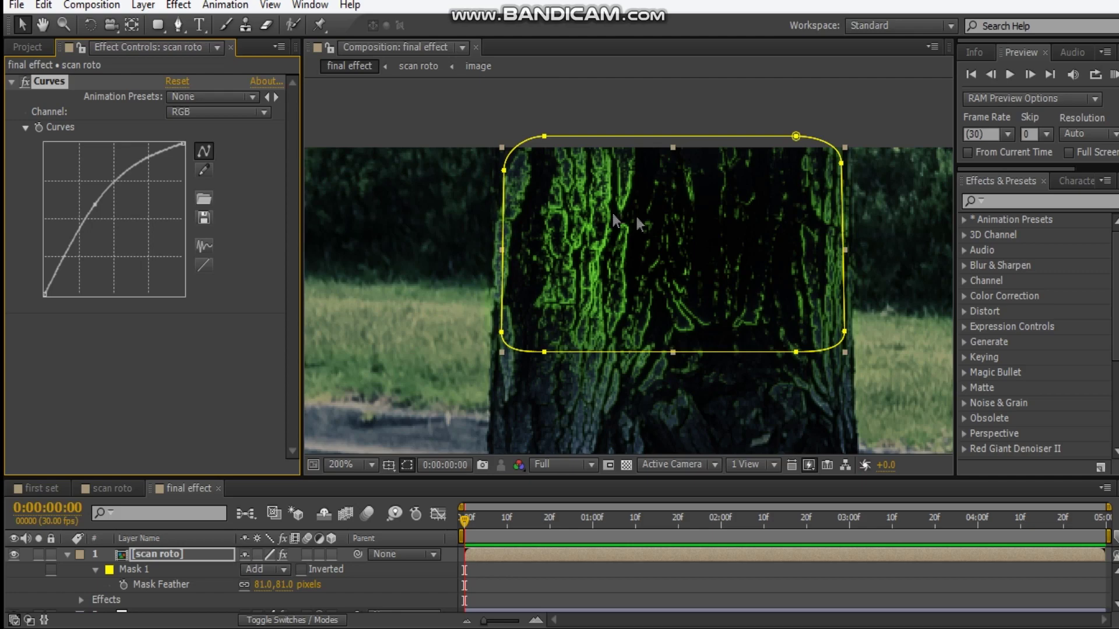
click(25, 82)
right_click(90, 173)
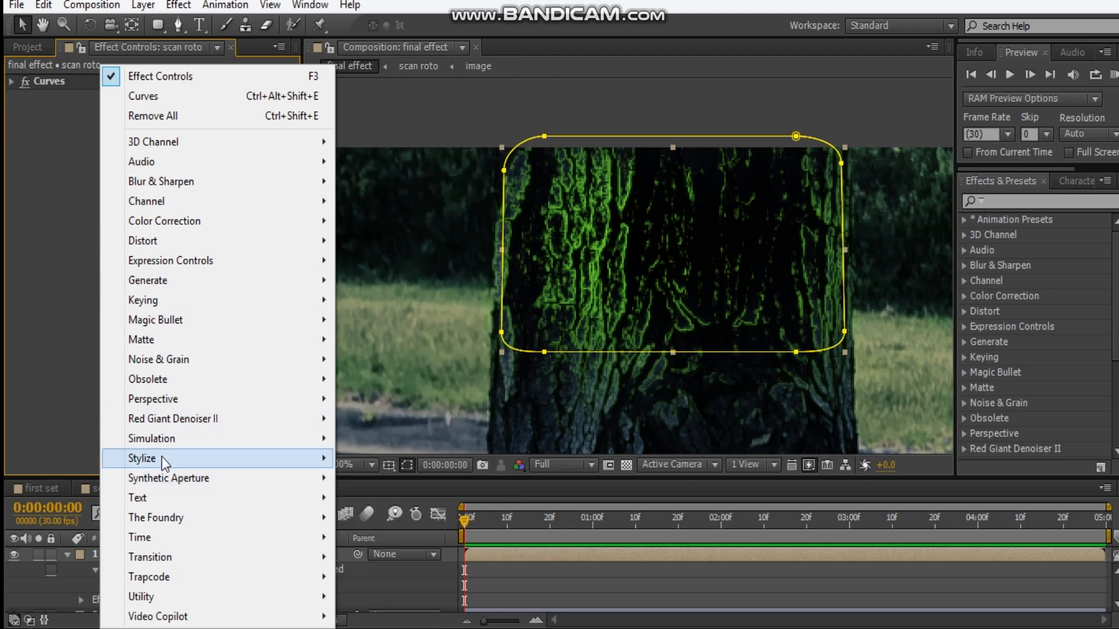
- Apply Glow to scan roto and raise its mask feather to about 101 pixels
click(415, 304)
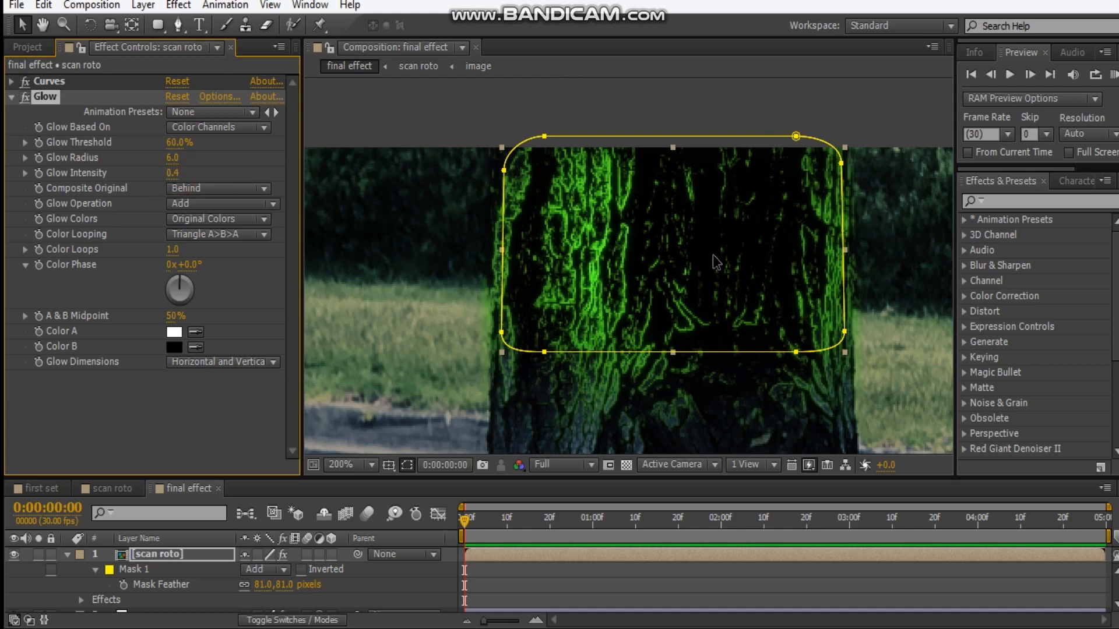
scroll(735, 228, down, 1)
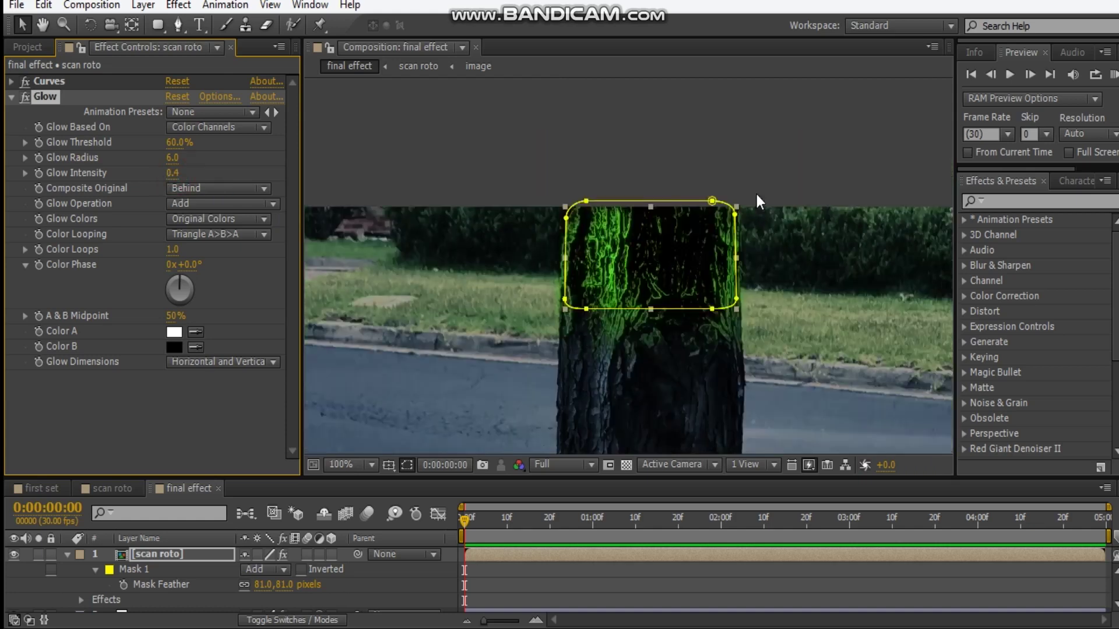
click(768, 163)
drag(637, 285, 613, 245)
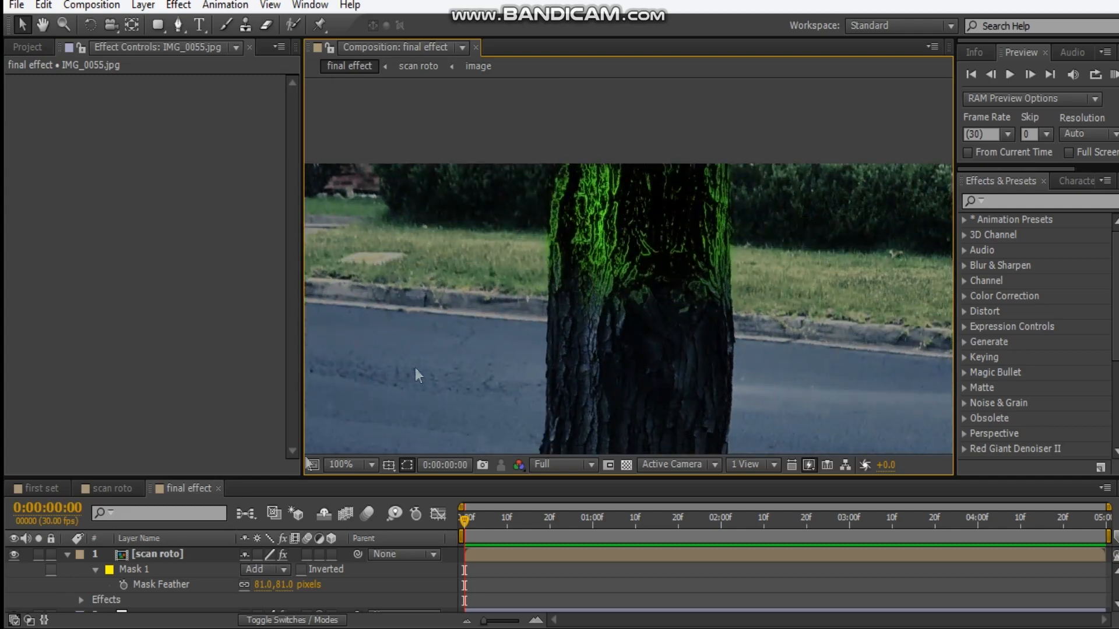
drag(280, 585, 301, 588)
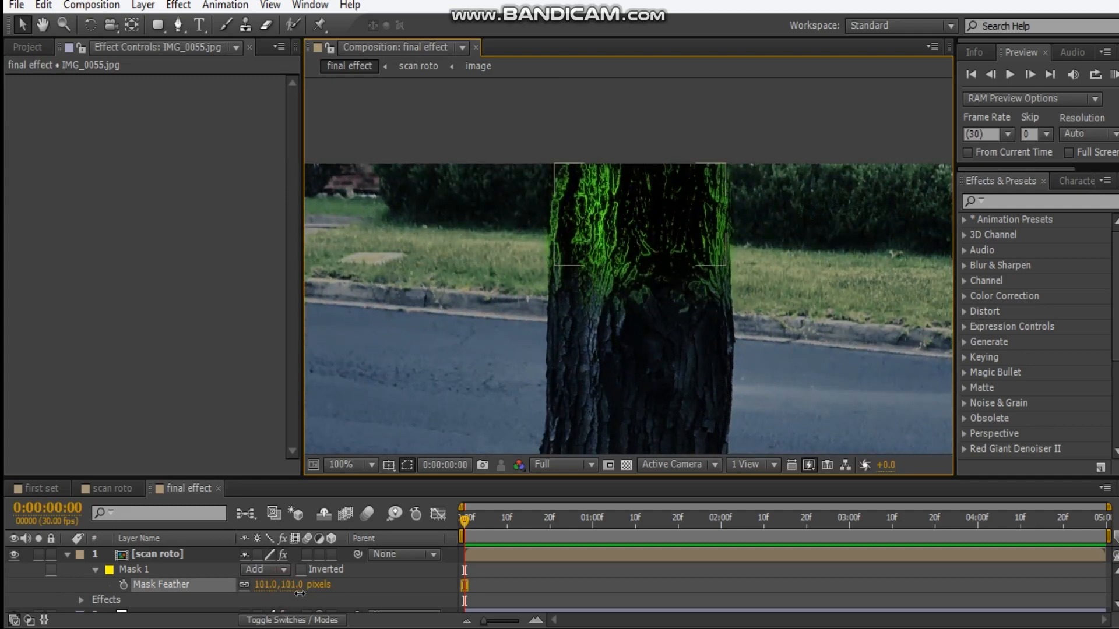
click(557, 320)
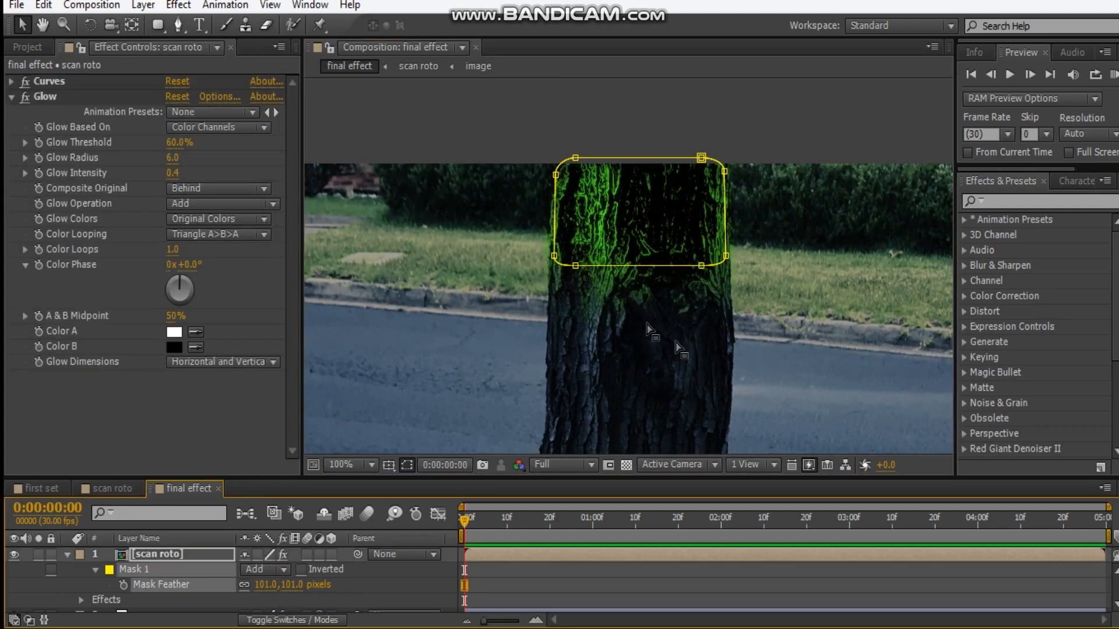
- Keyframe Mask Path at frame 0, then move the playhead to frame 29
drag(648, 330, 637, 273)
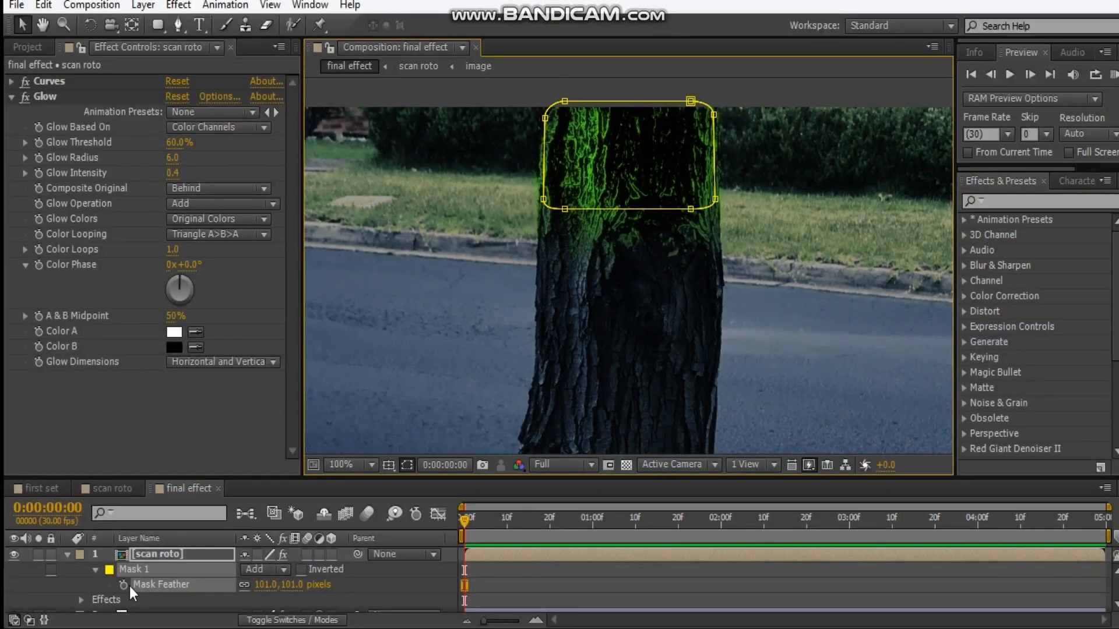
key(f)
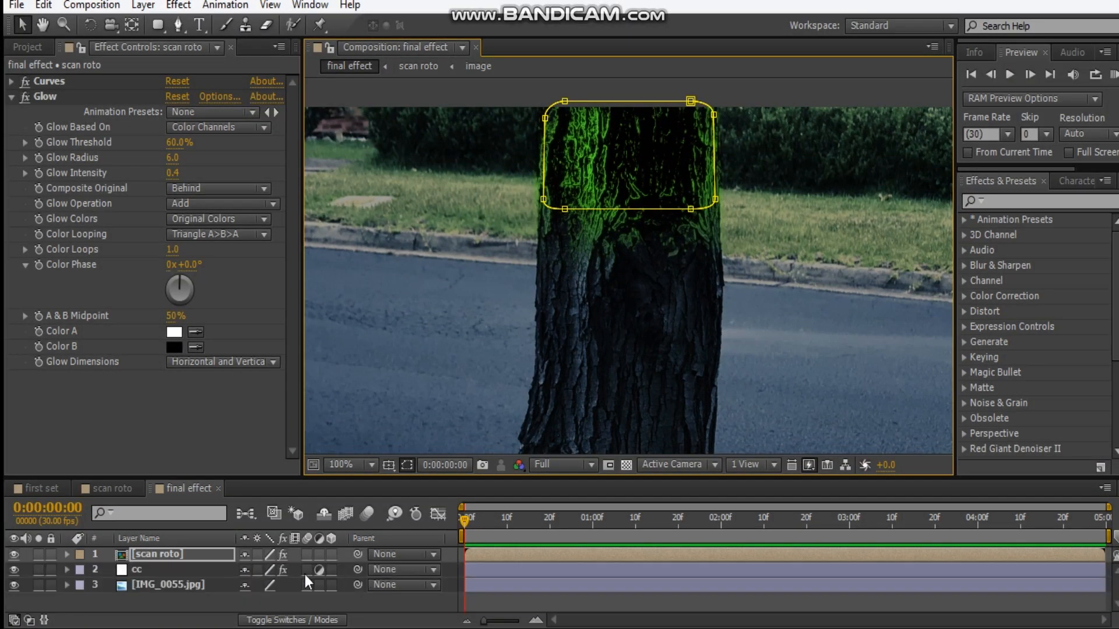
key(f)
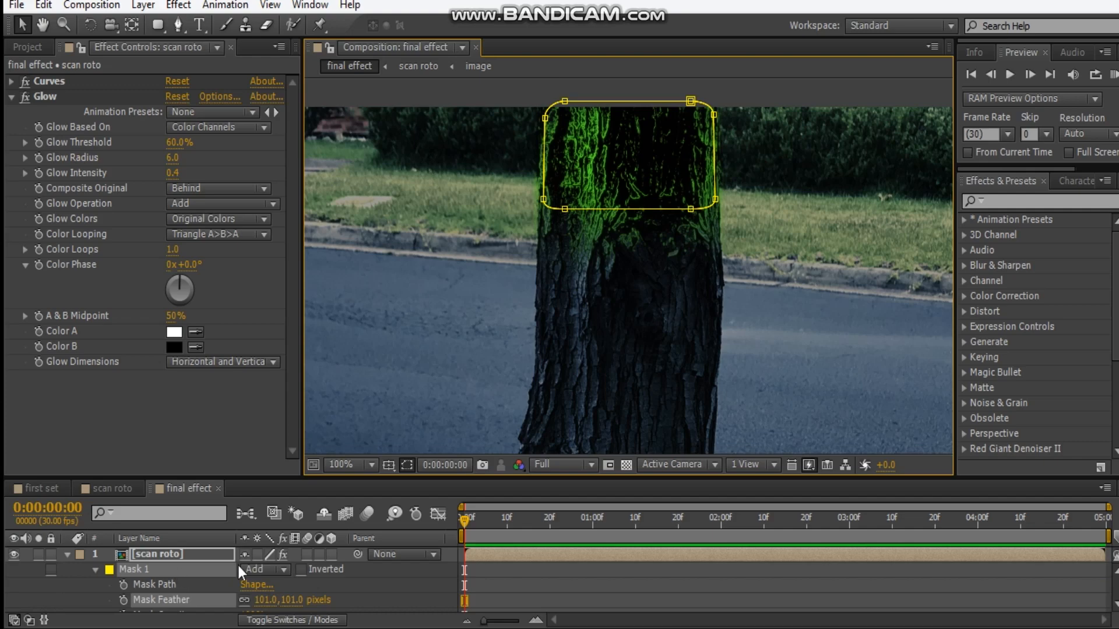
scroll(218, 556, down, 3)
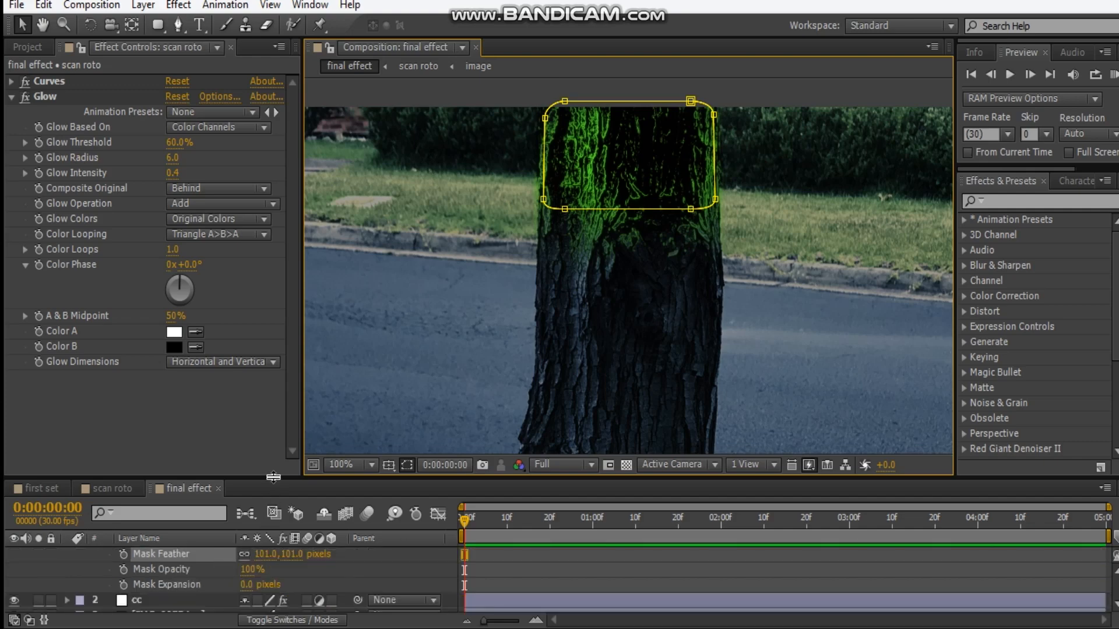
mouse_move(273, 478)
mouse_down()
mouse_move(453, 405)
mouse_move(454, 434)
mouse_up()
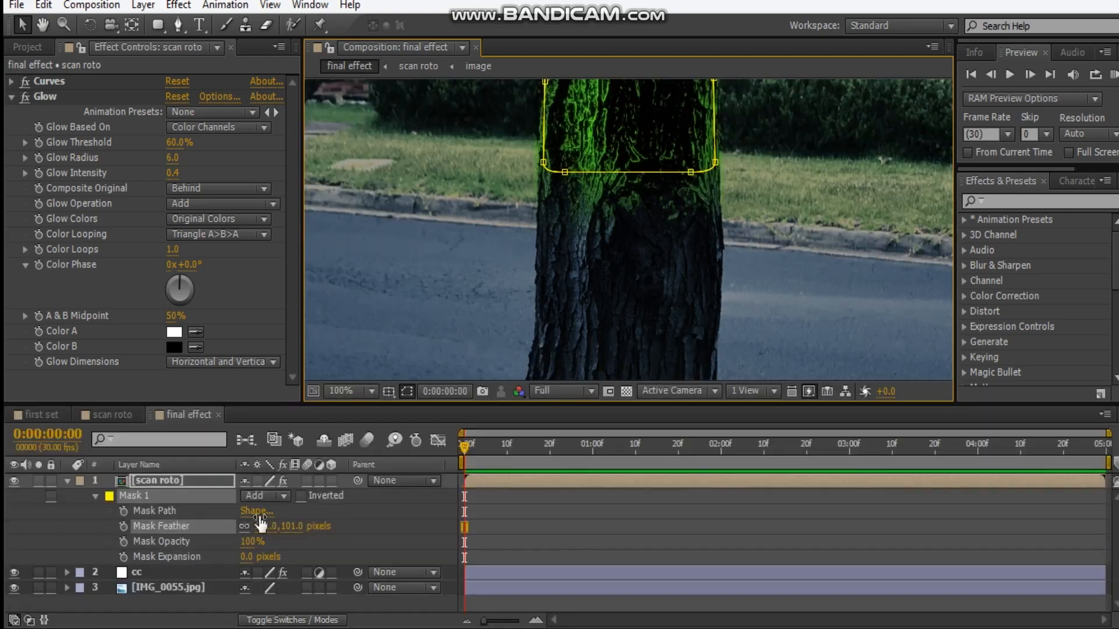
click(124, 512)
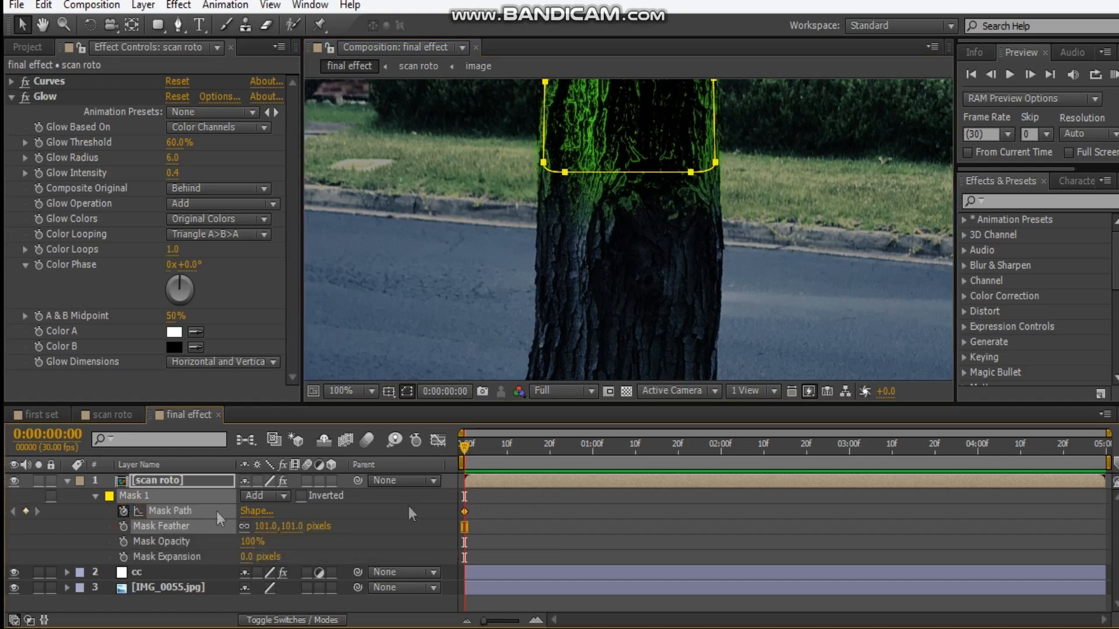
drag(469, 444, 591, 446)
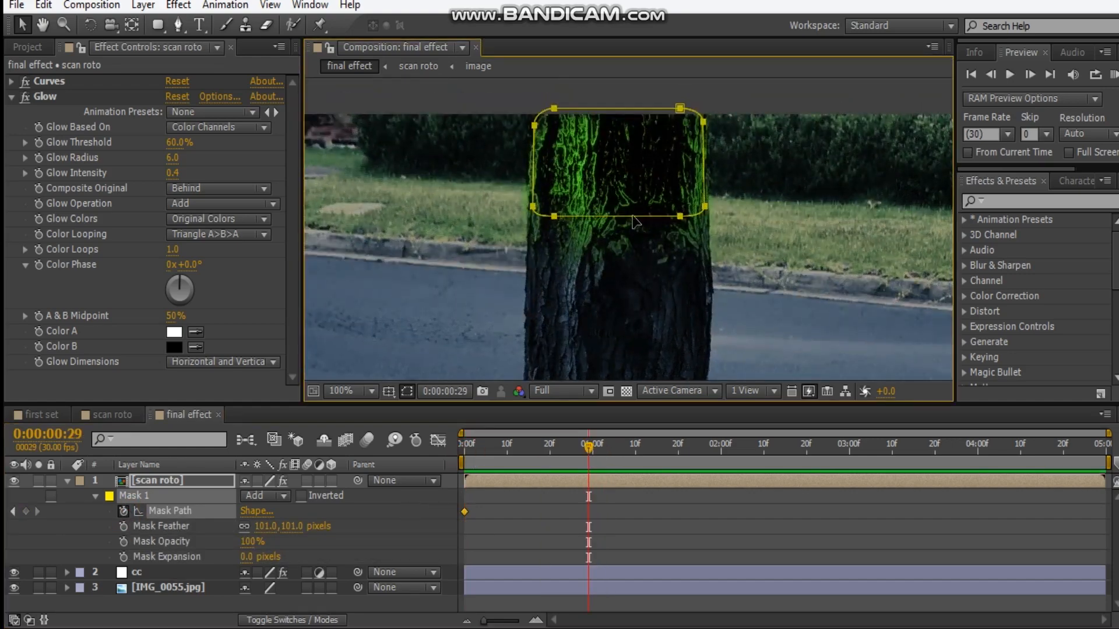
- Move the whole mask down the trunk at frame 29 and nudge it left
double_click(627, 215)
scroll(660, 231, down, 2)
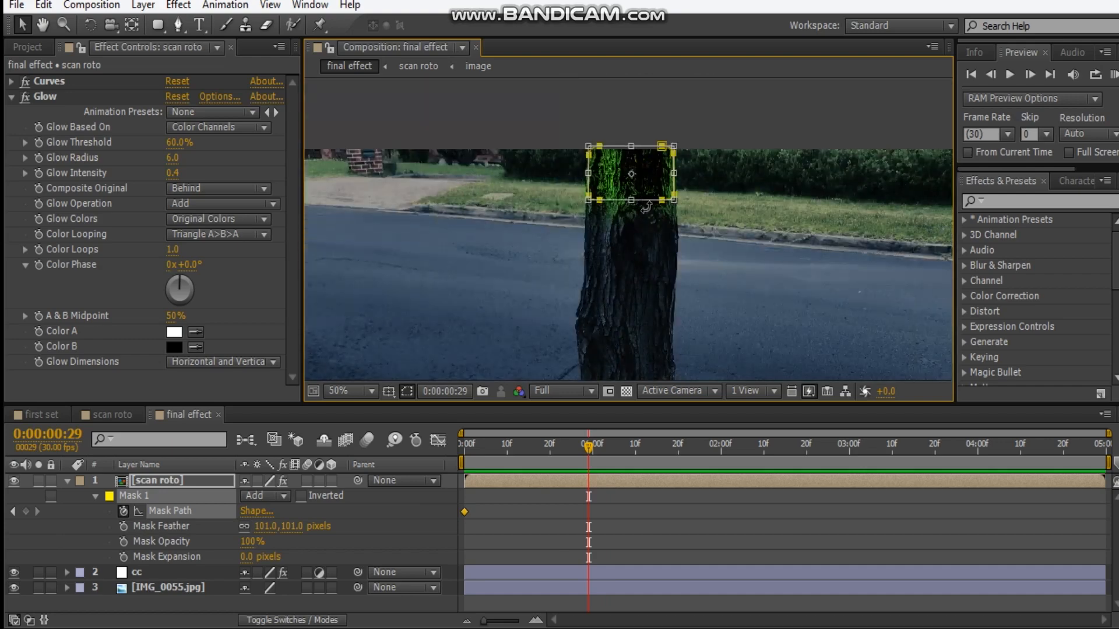
drag(648, 186, 648, 267)
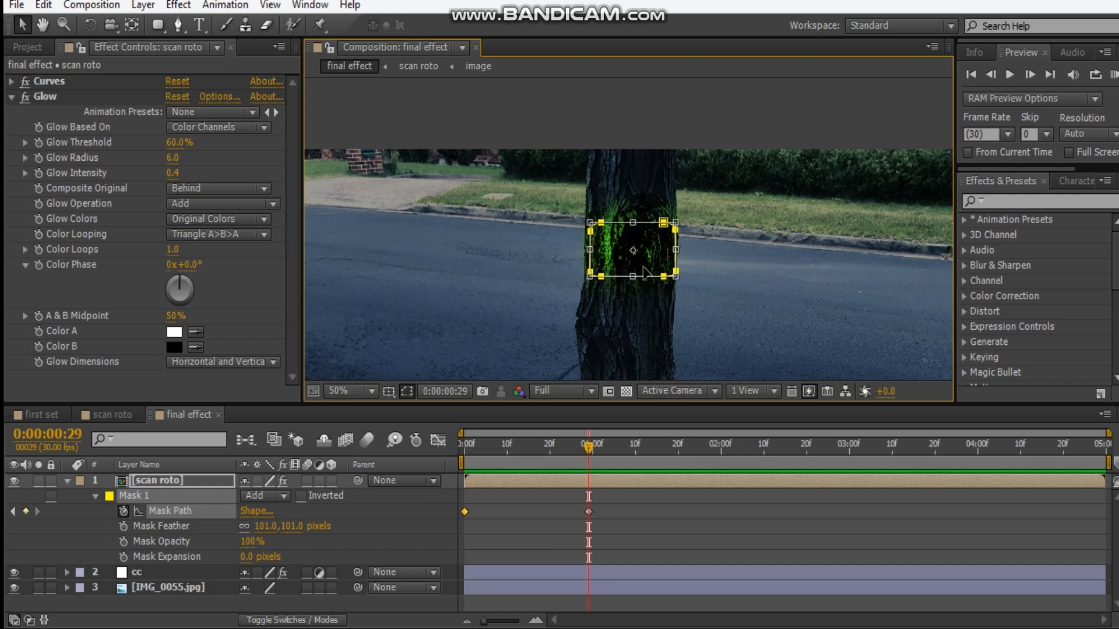
drag(645, 273, 642, 334)
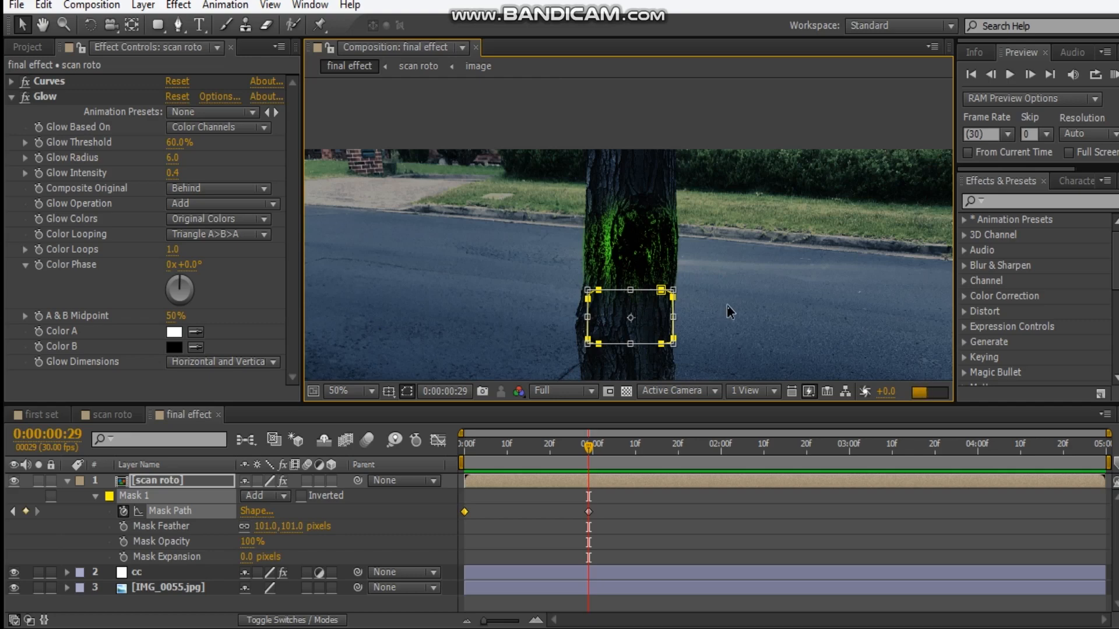
scroll(731, 309, up, 1)
scroll(717, 262, up, 1)
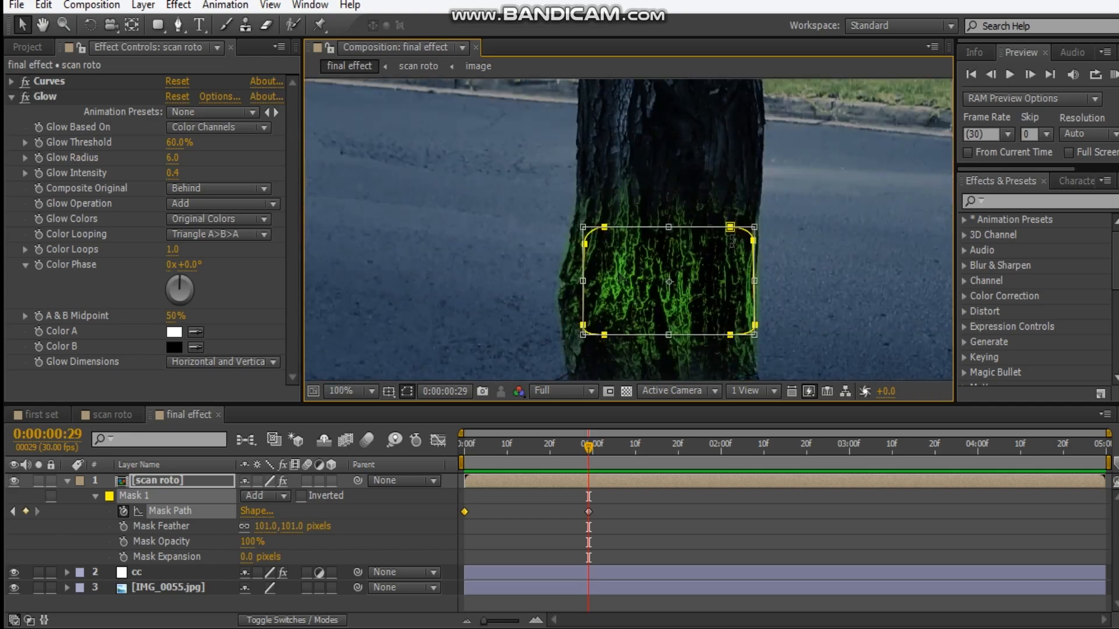
drag(612, 279, 578, 226)
scroll(577, 225, up, 1)
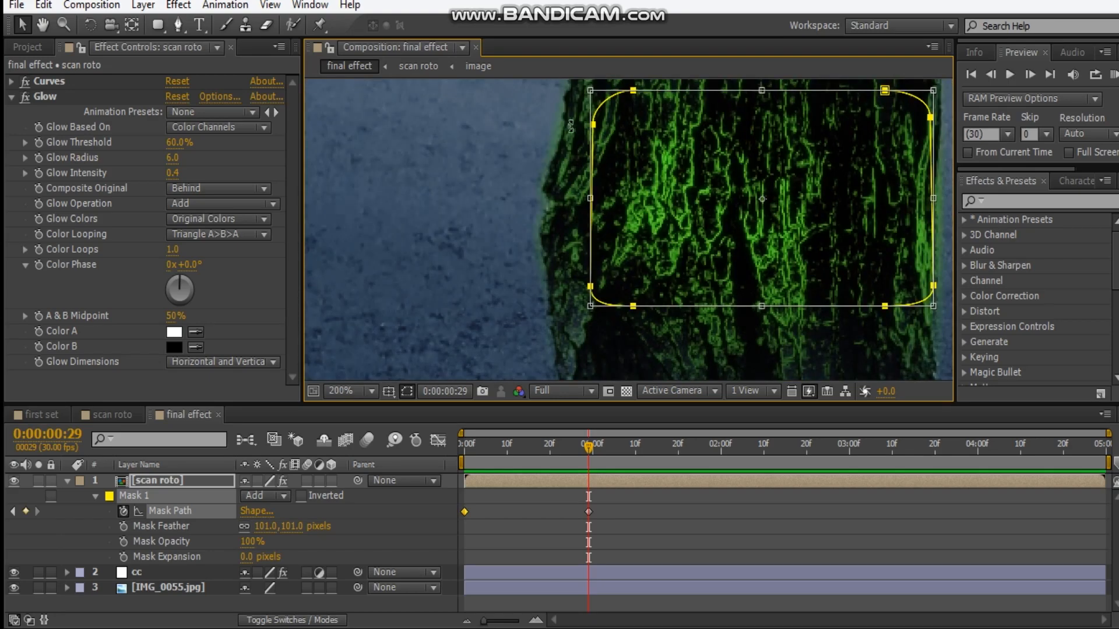
click(586, 202)
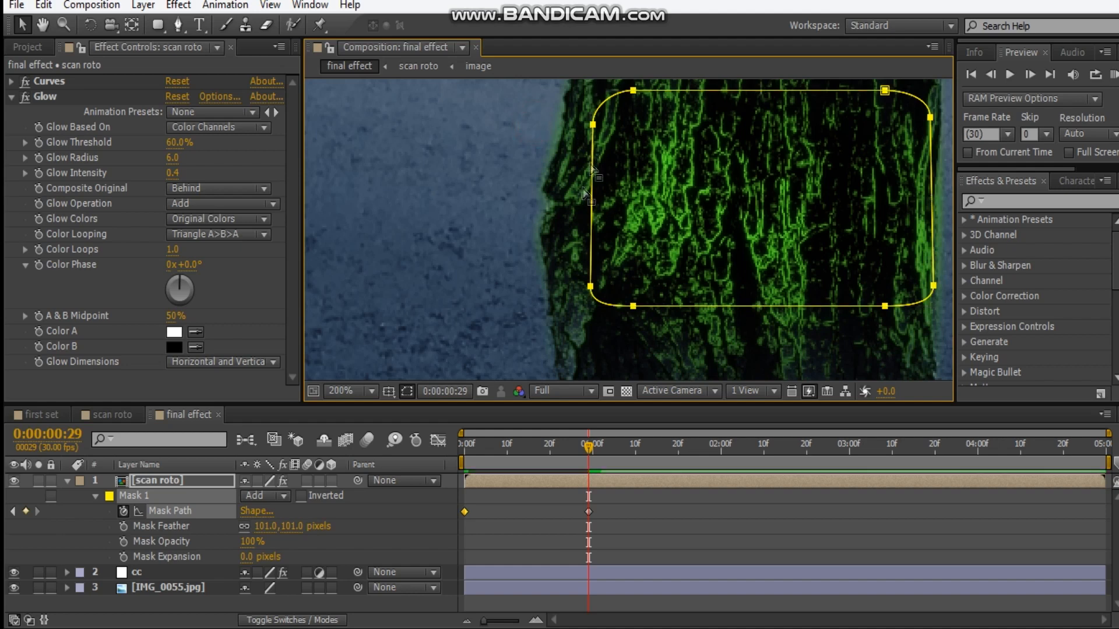
drag(589, 128, 580, 127)
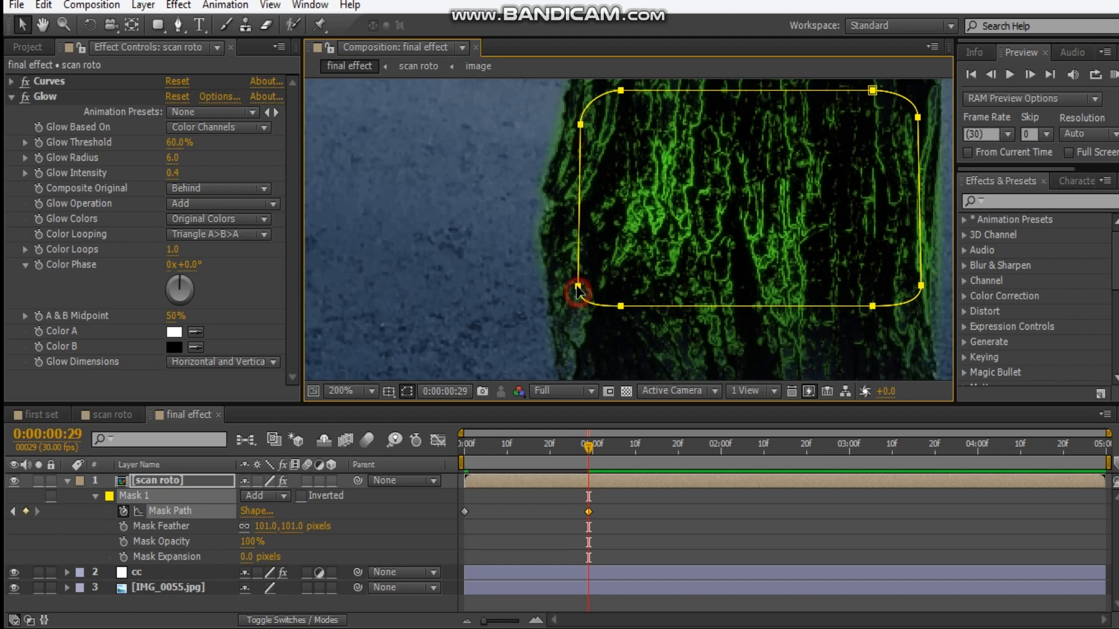
drag(579, 291, 578, 293)
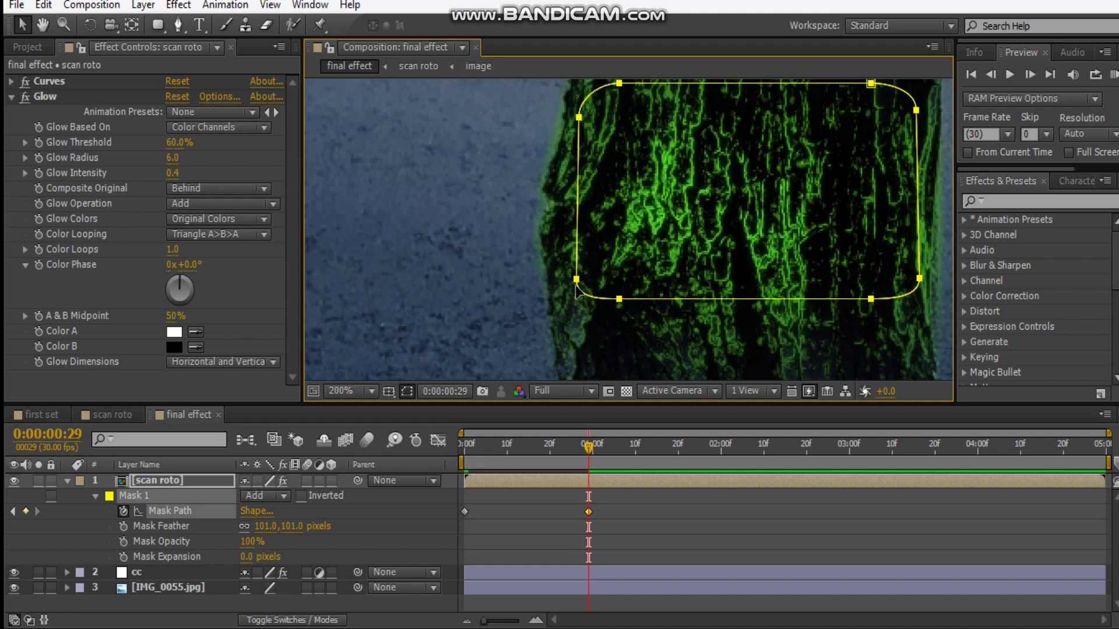
- Pull the bottom-left and top-left mask points outward to the trunk's edge
click(144, 496)
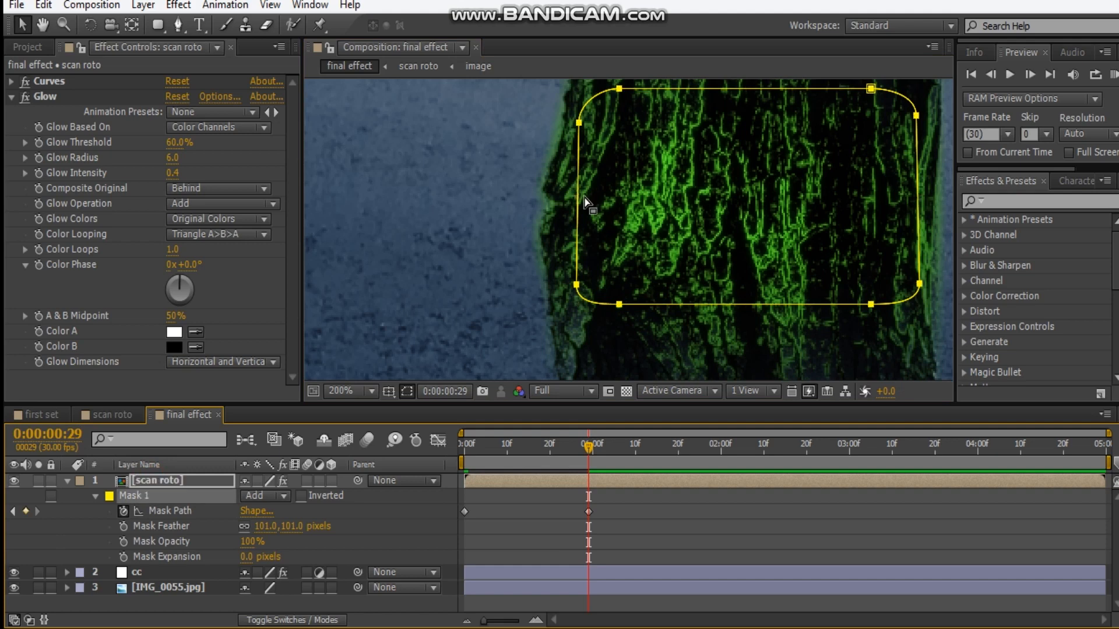
click(171, 481)
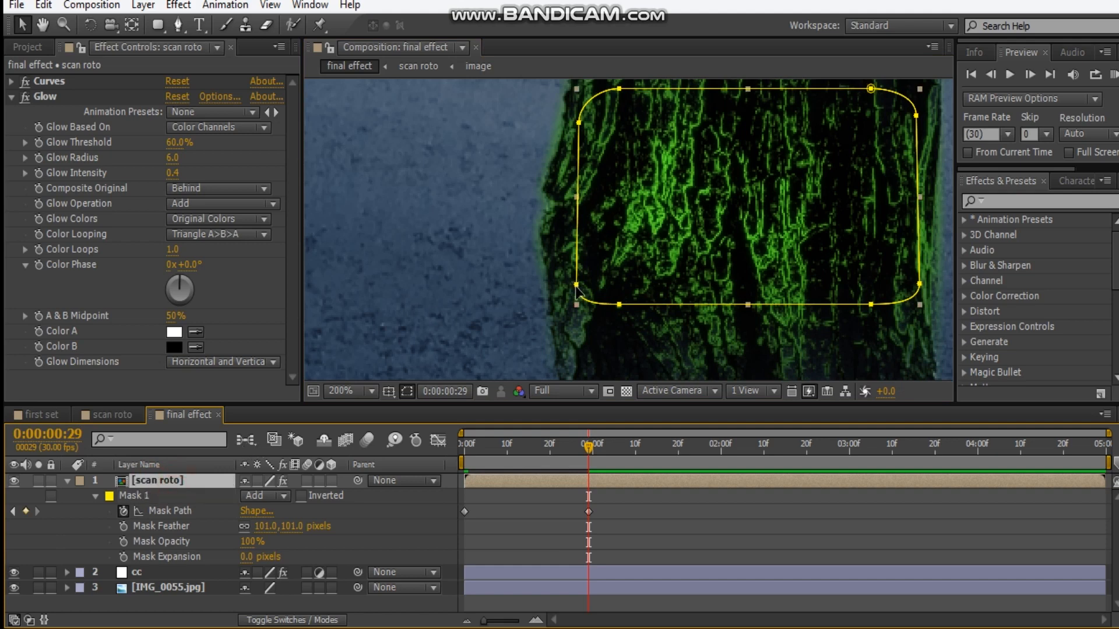
click(577, 289)
drag(577, 290, 566, 303)
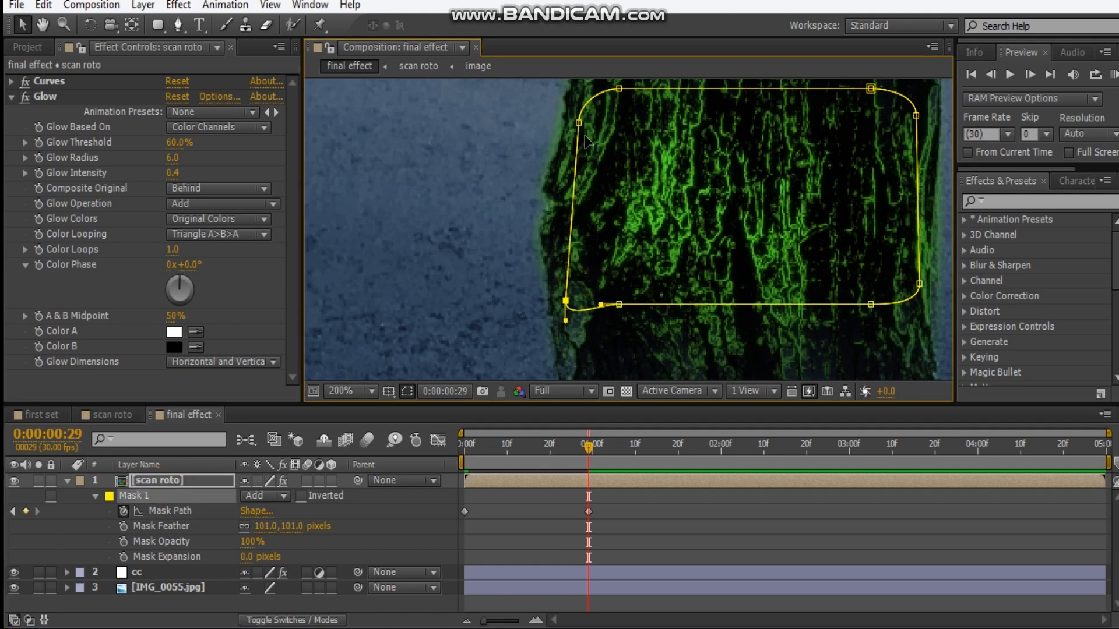
drag(580, 124, 578, 114)
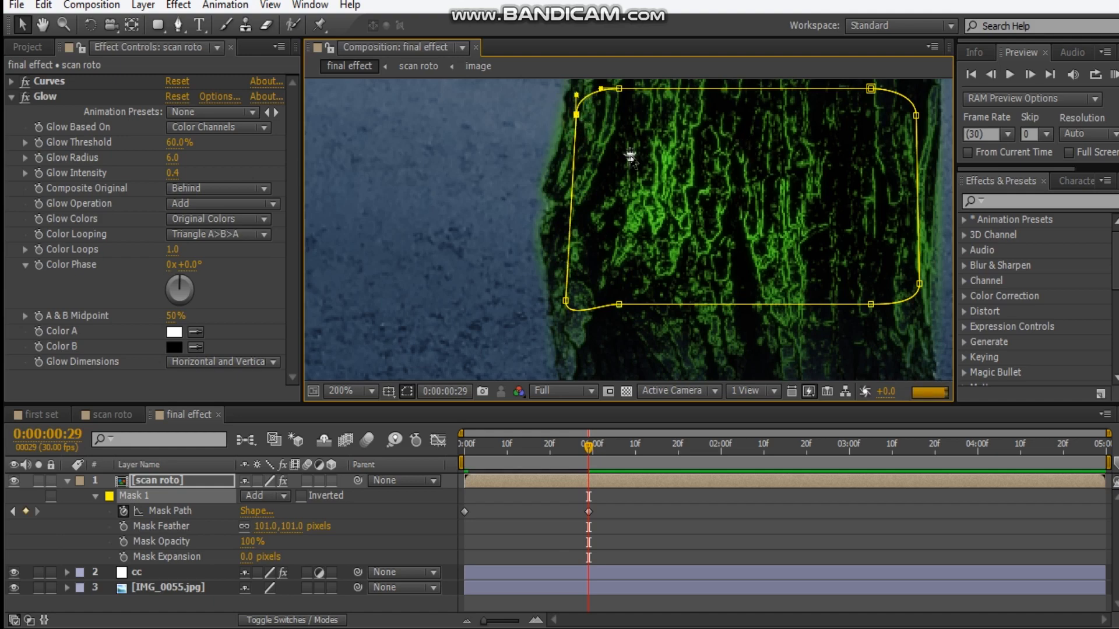
mouse_move(635, 163)
mouse_down()
mouse_move(670, 166)
mouse_move(678, 127)
mouse_up()
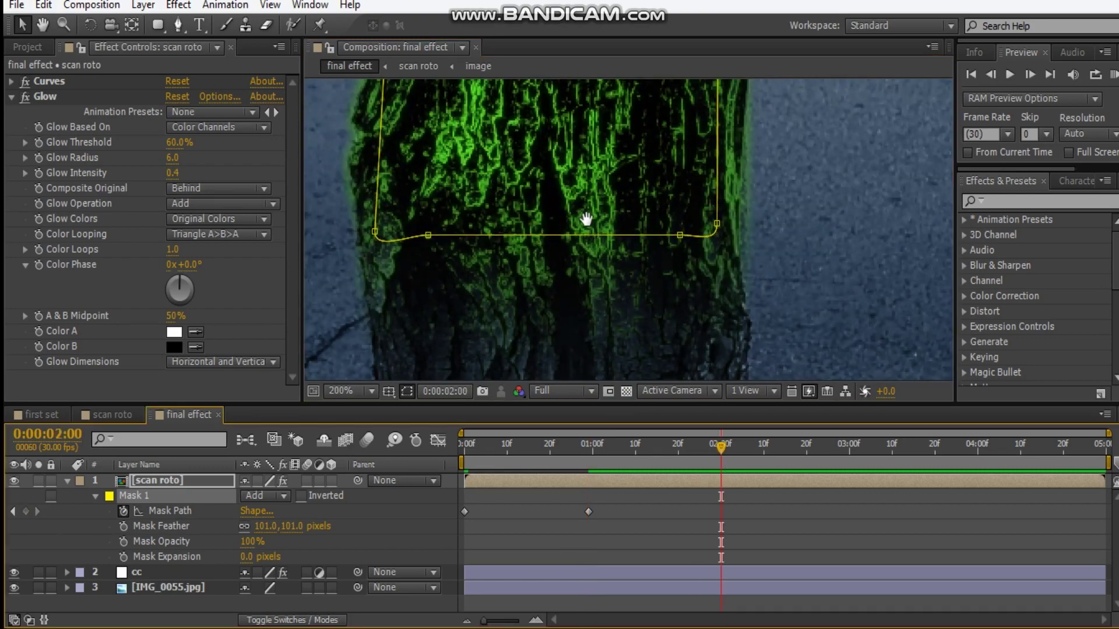
scroll(522, 307, down, 1)
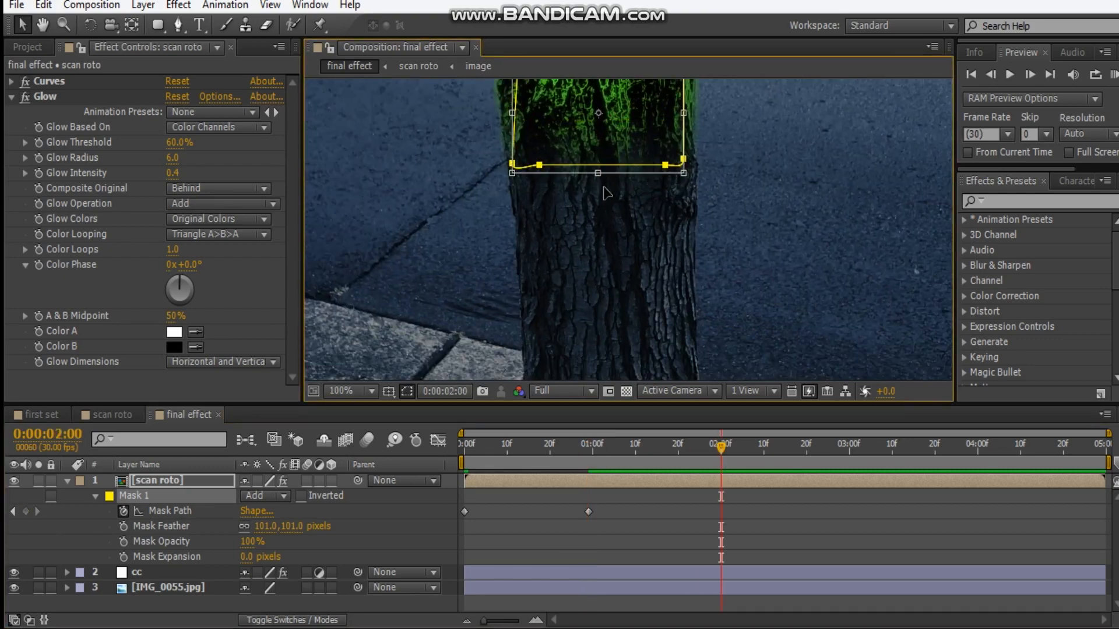
- Set Mask Path keyframes at 2:00, 3:01 and later, sliding the mask down to the trunk base
drag(522, 263, 522, 307)
scroll(523, 308, up, 1)
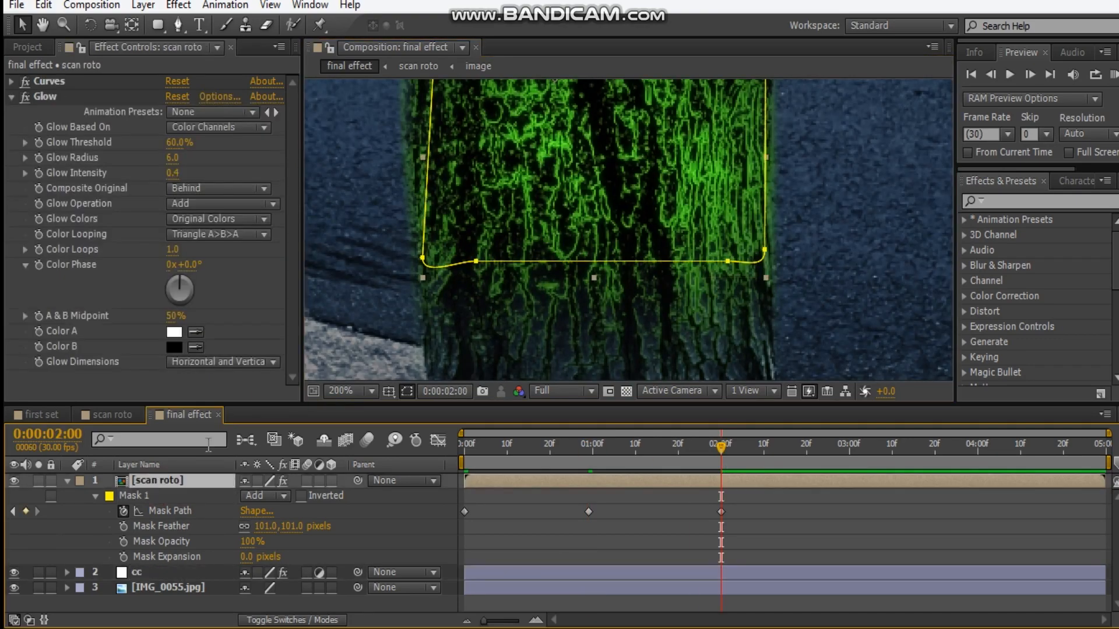
drag(542, 219, 612, 262)
scroll(743, 358, down, 1)
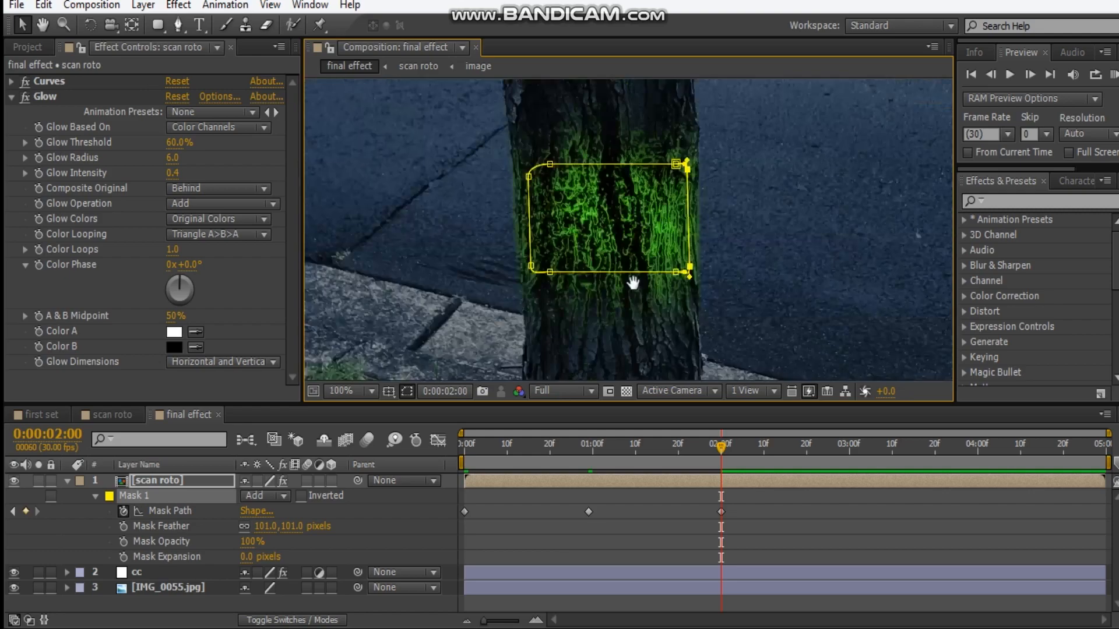
scroll(638, 262, down, 1)
click(854, 444)
drag(623, 148, 622, 262)
scroll(612, 263, up, 2)
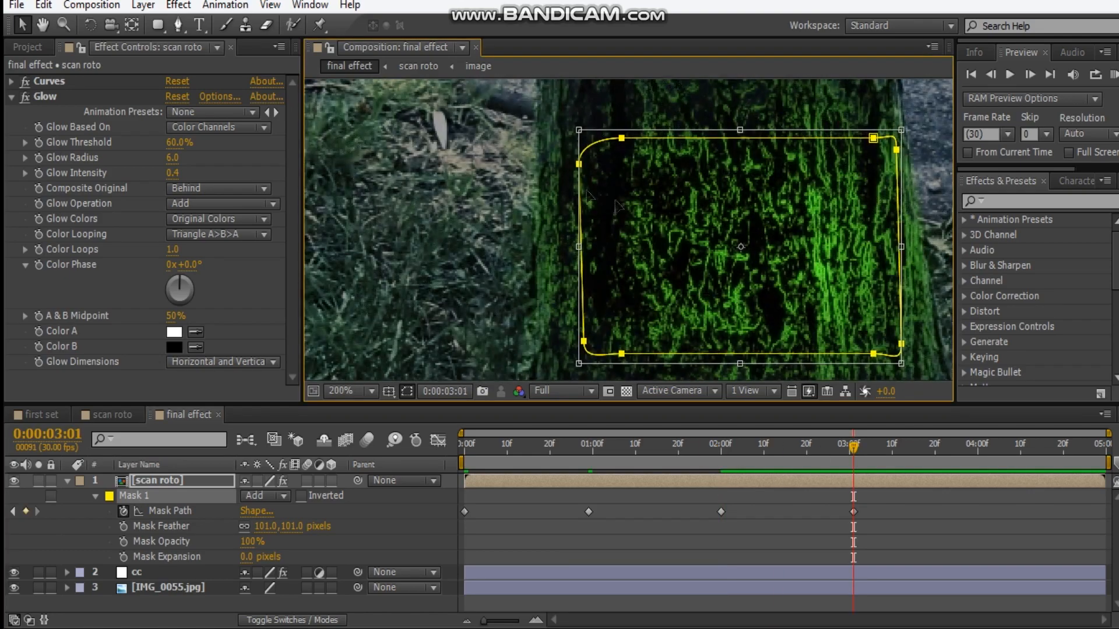
drag(594, 333, 581, 356)
scroll(612, 262, down, 1)
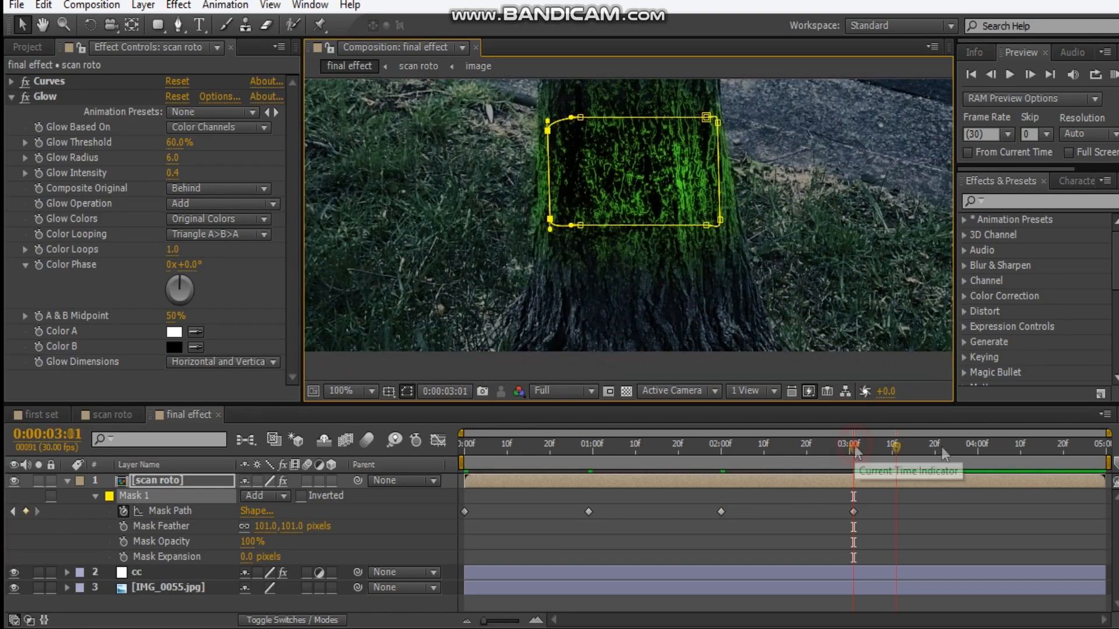
click(978, 444)
drag(617, 267, 630, 324)
click(794, 444)
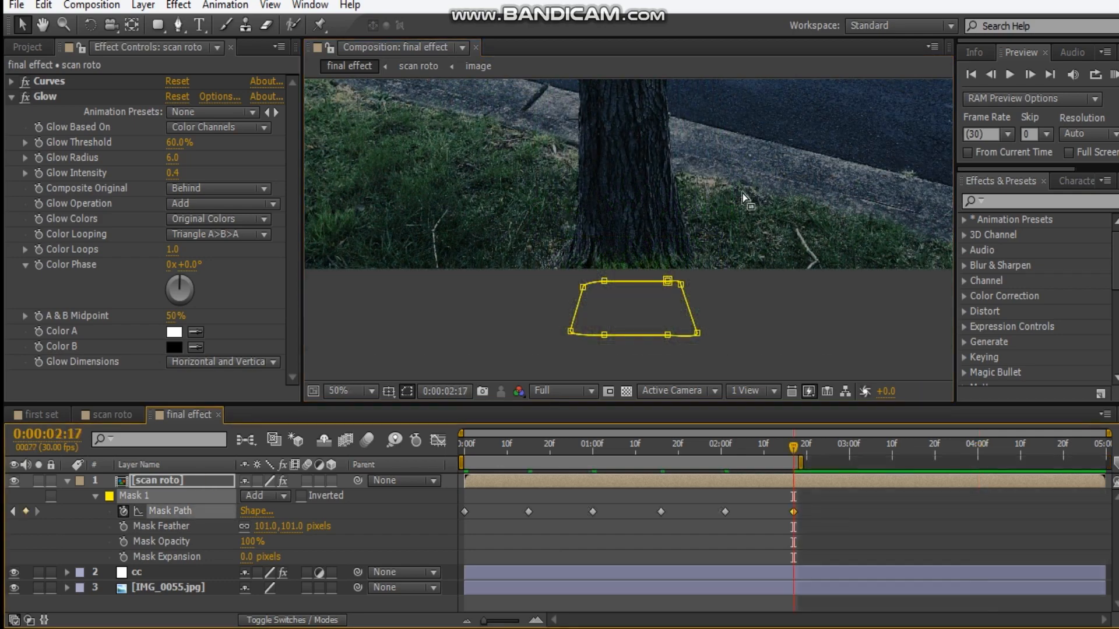
scroll(612, 262, down, 1)
- Fit the frame in the viewer and play back the scan sweep from frame 0
click(343, 390)
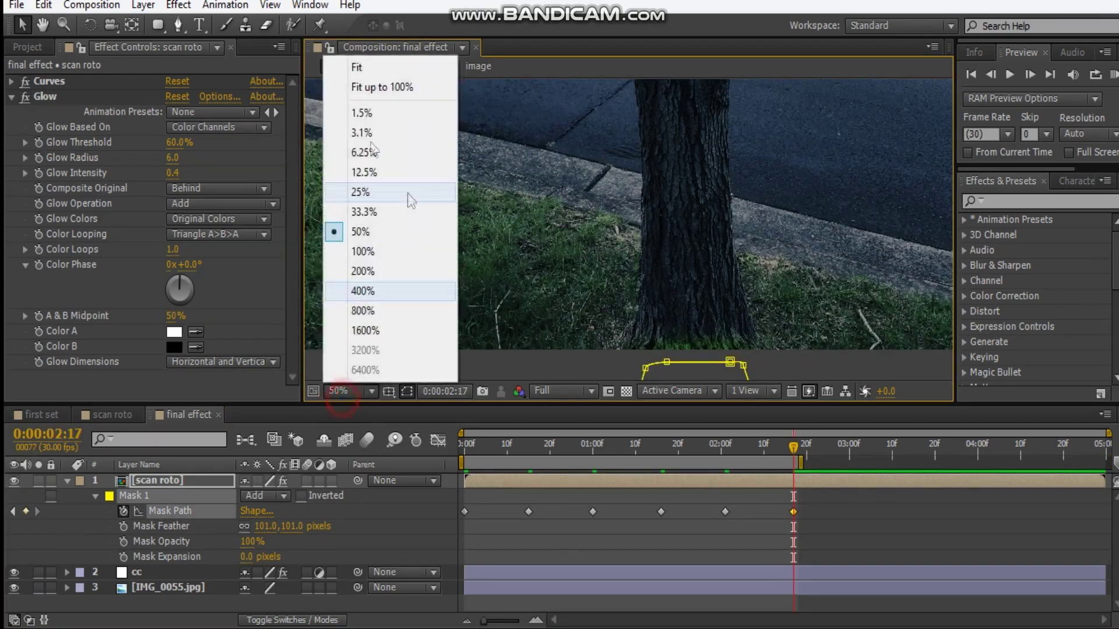
click(376, 72)
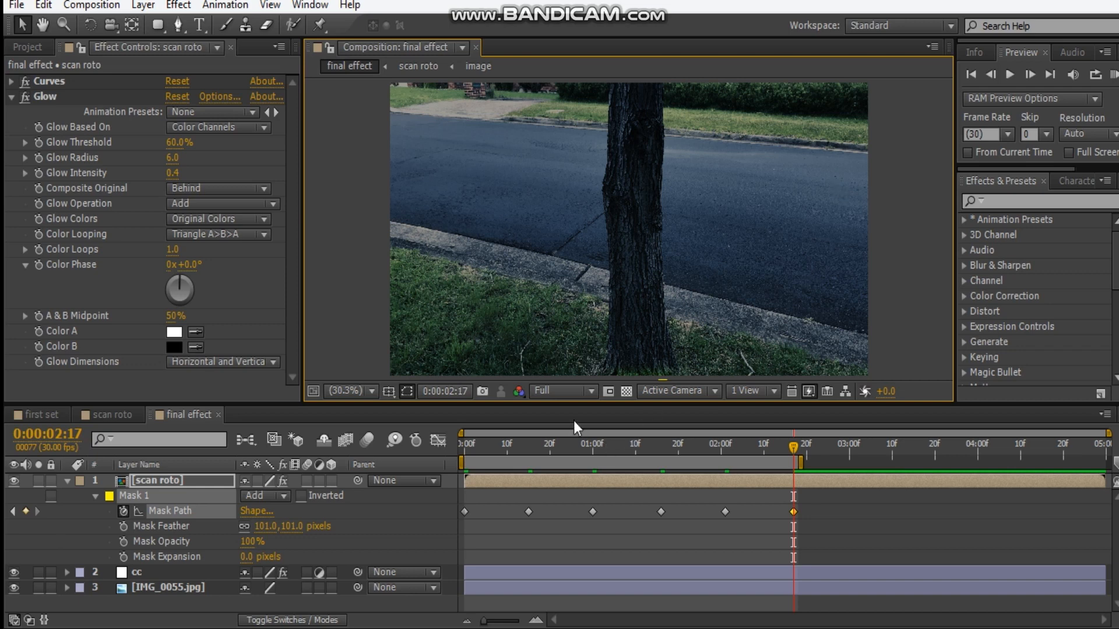
click(463, 445)
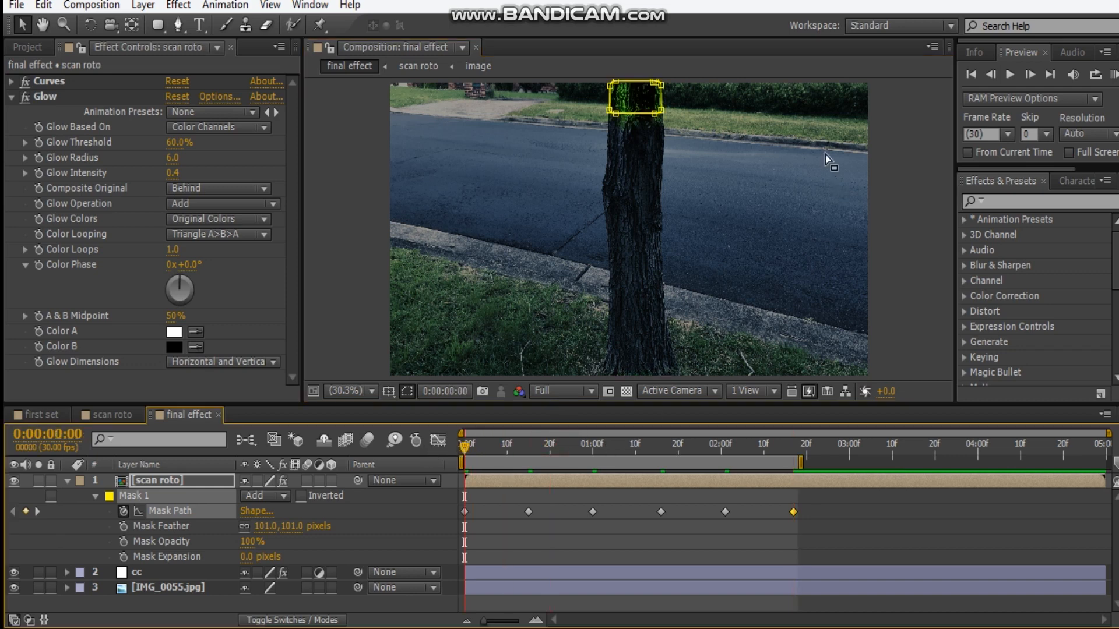
click(737, 551)
key(space)
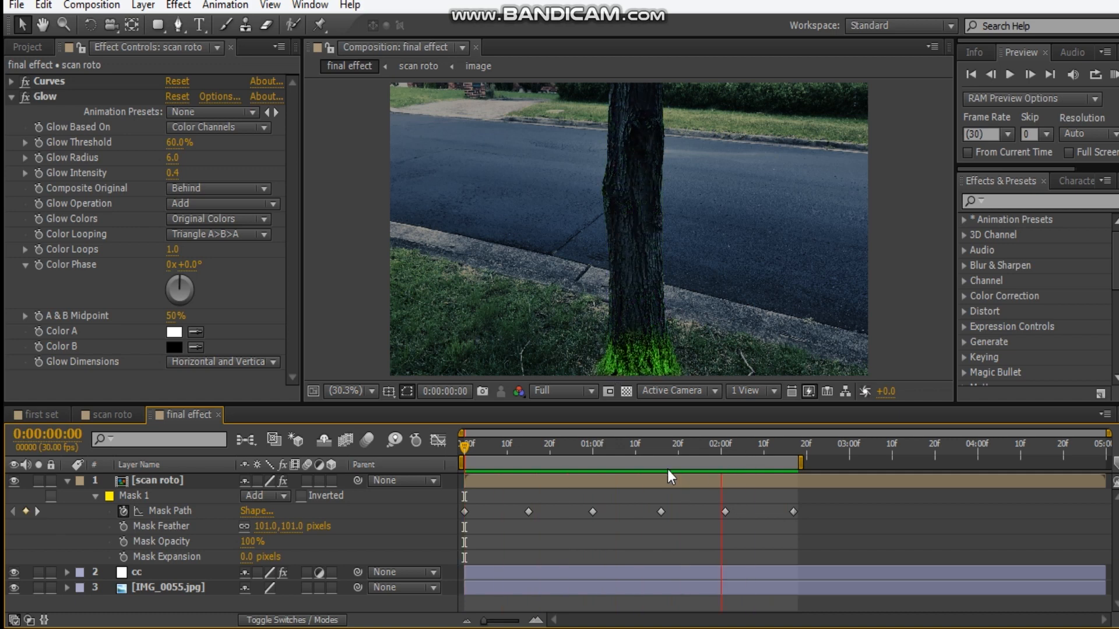
click(463, 447)
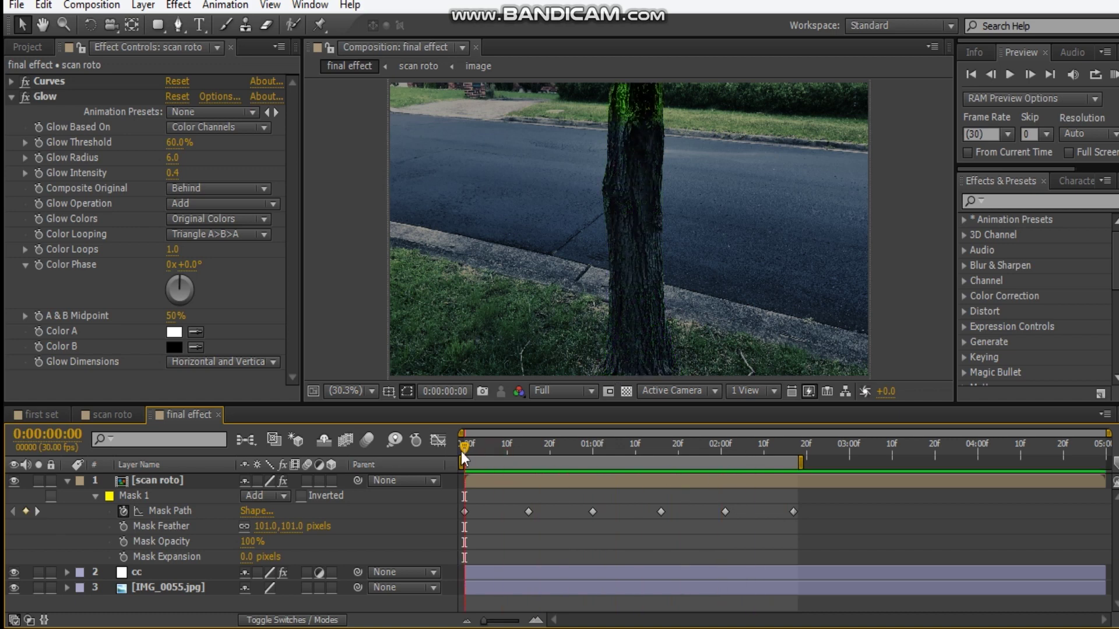
click(68, 479)
- Hide scan roto, add Glow at intensity 0.6 to IMG_0055.jpg, preview at quarter resolution
click(14, 480)
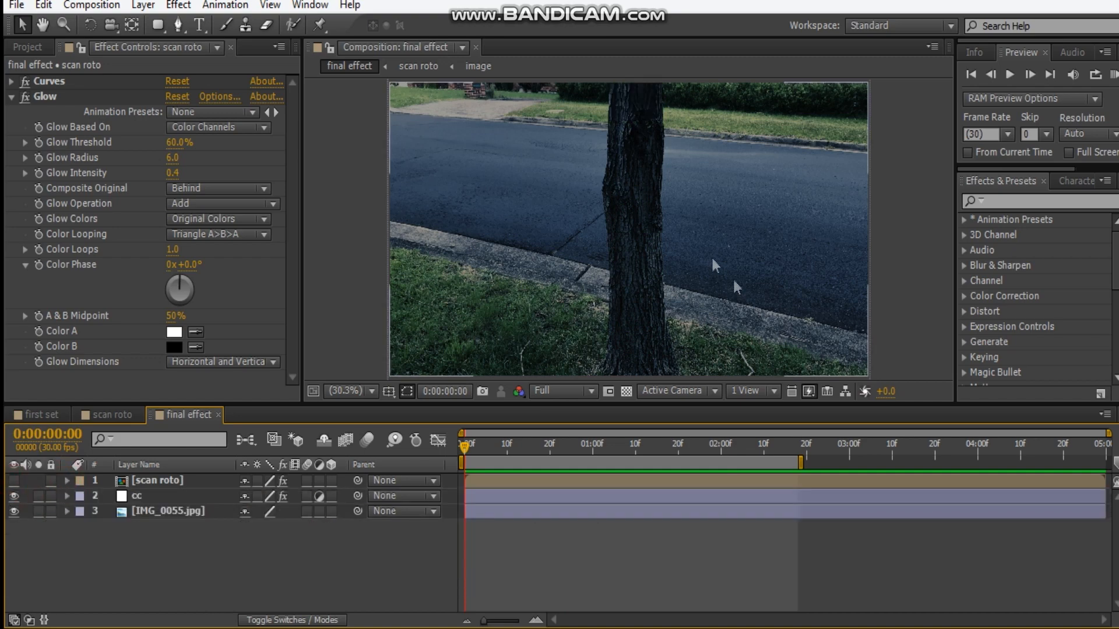
drag(714, 264, 706, 253)
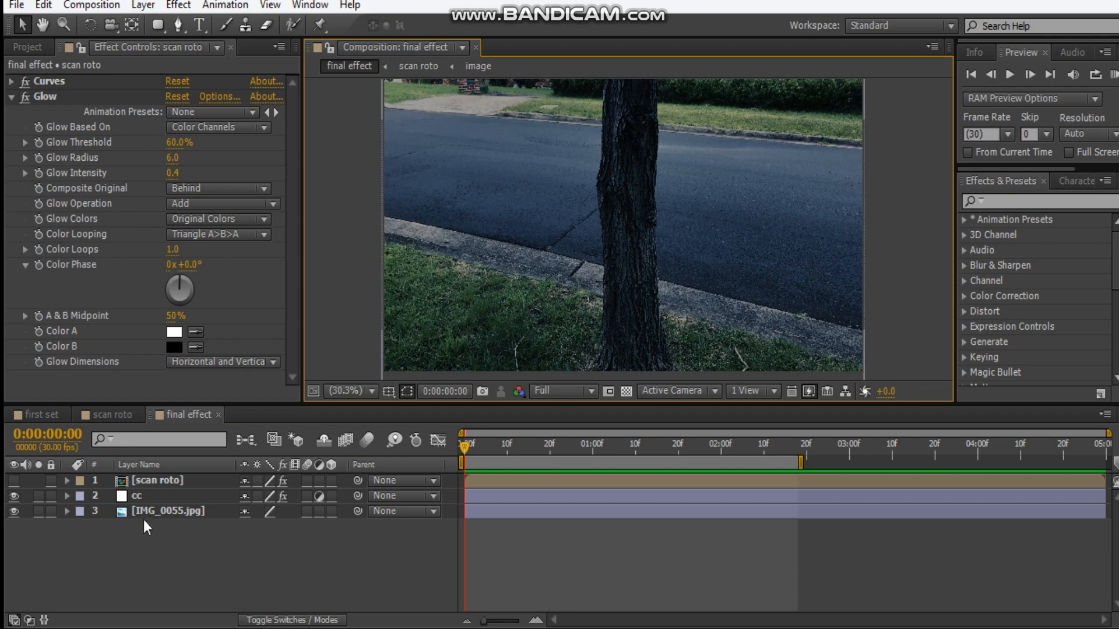
click(167, 511)
right_click(87, 237)
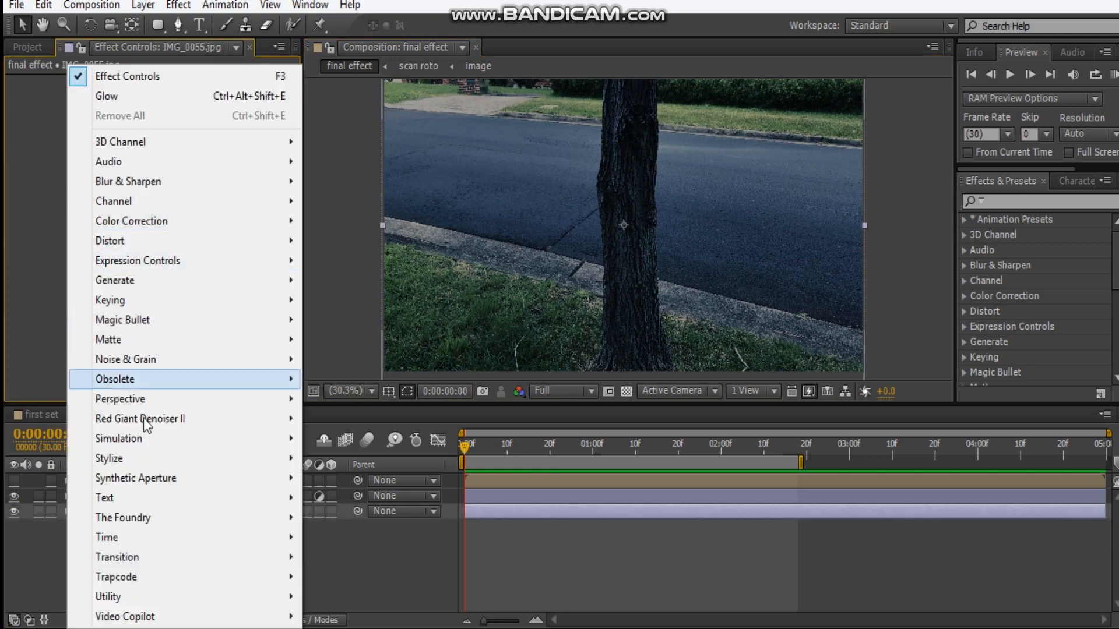
click(389, 303)
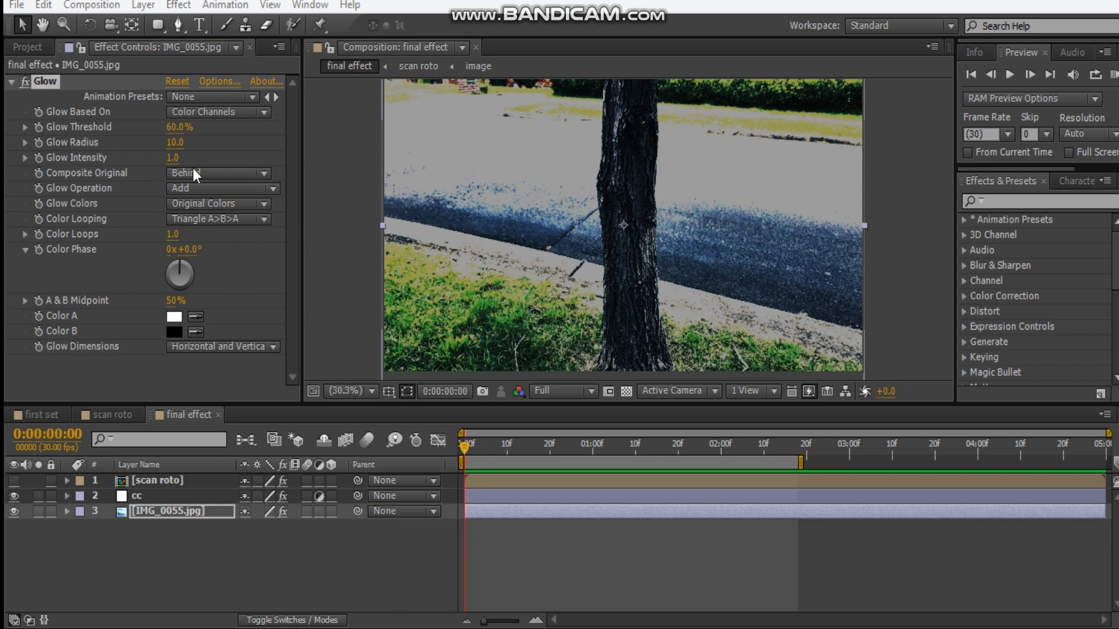
drag(162, 162, 157, 164)
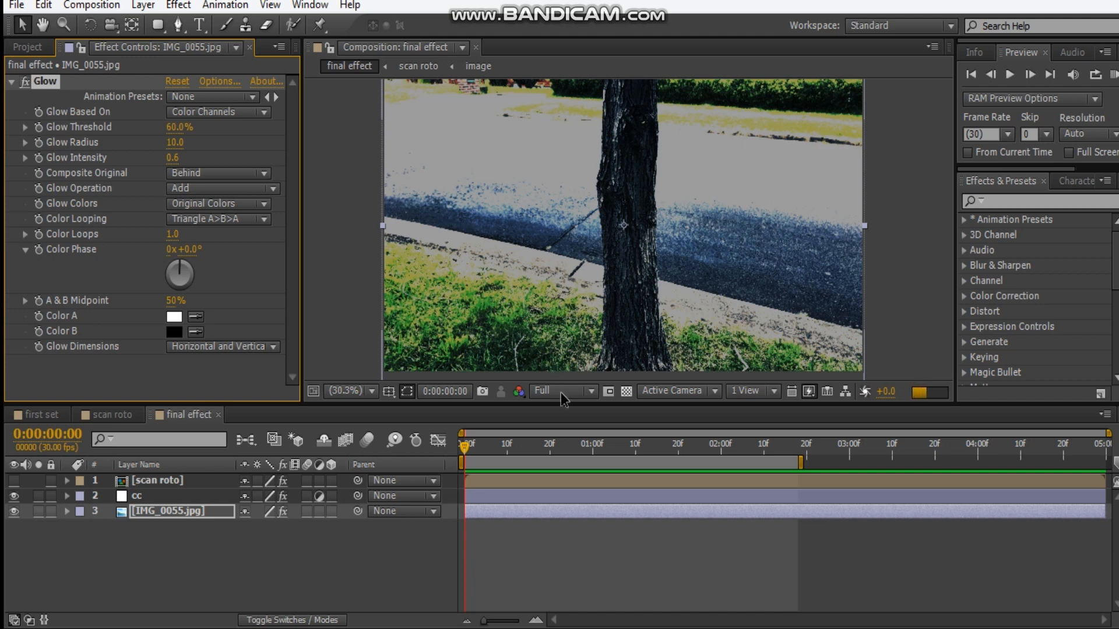
key(ctrl+shift+j)
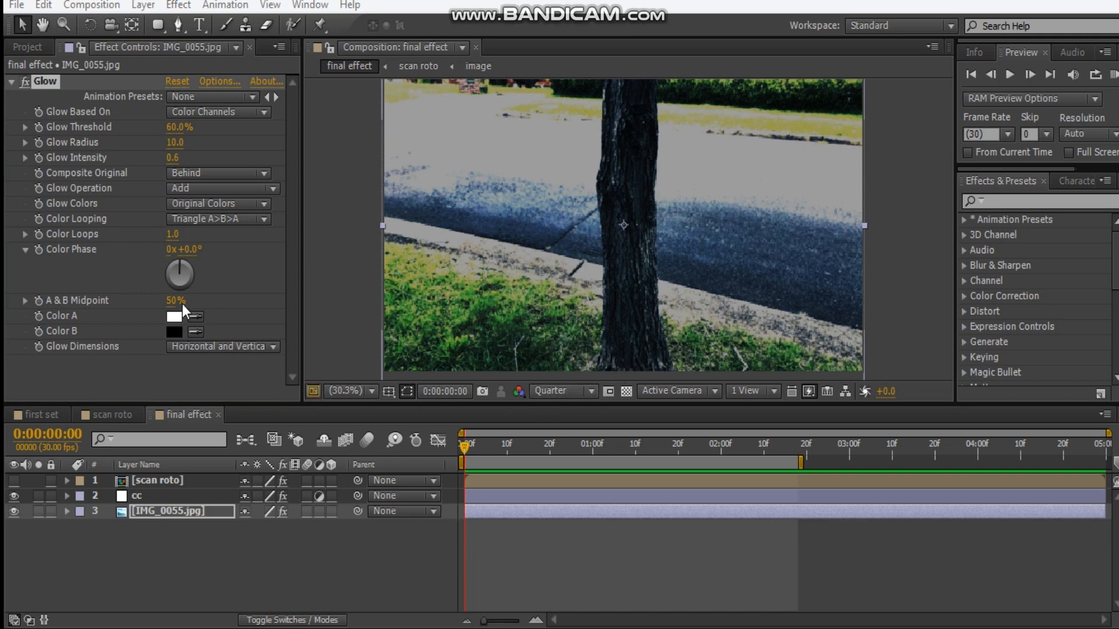
- Set the photo's Glow to A & B Colors with a saturated green Color A
click(217, 203)
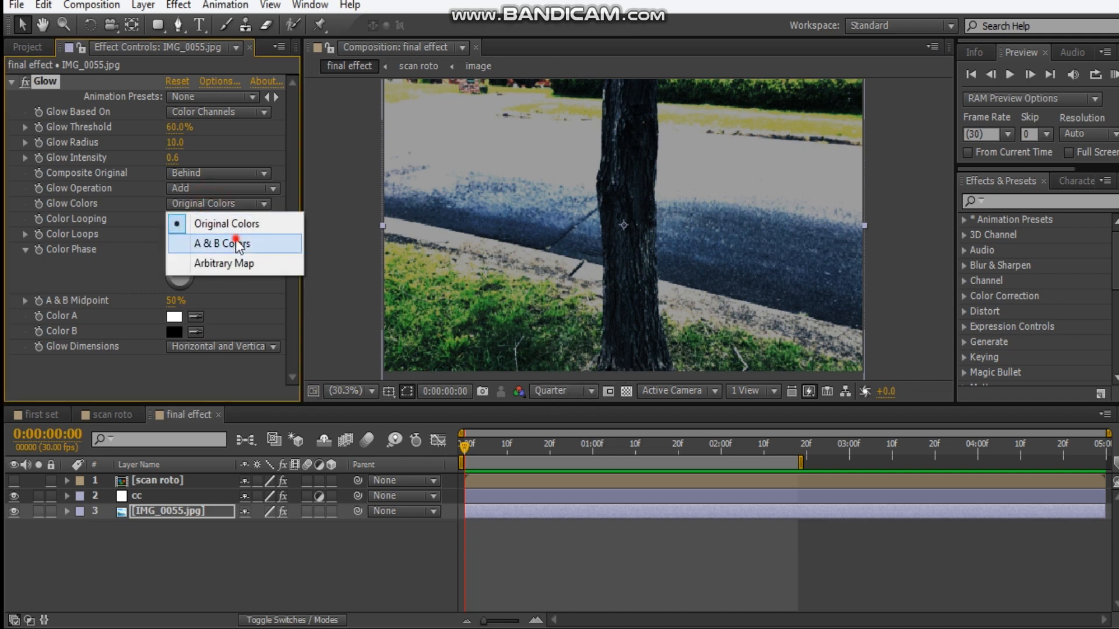
click(210, 236)
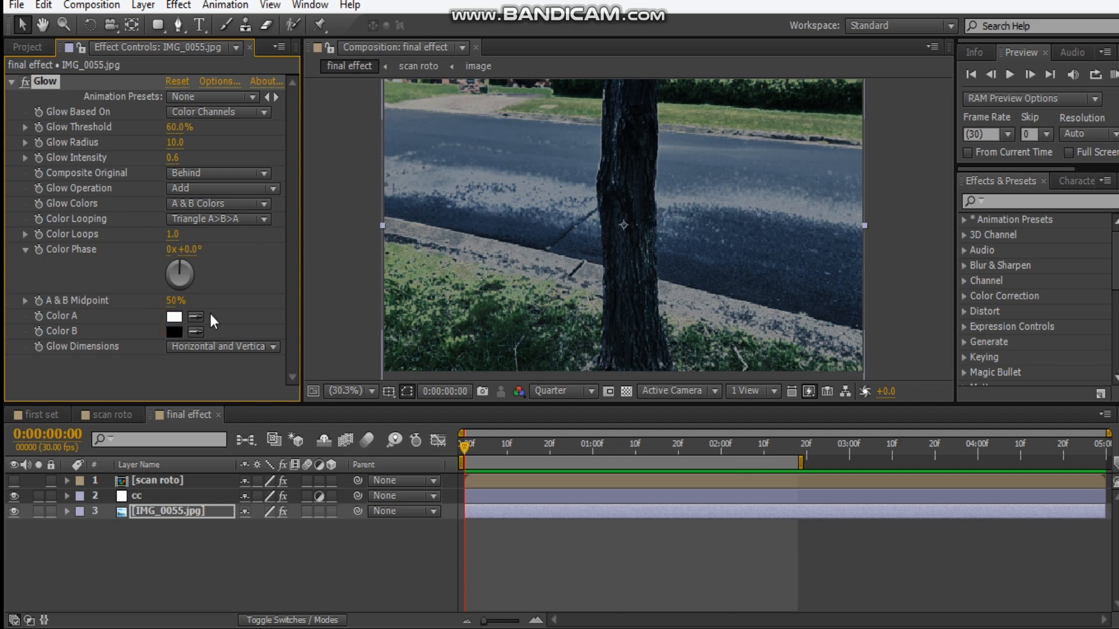
click(174, 316)
click(243, 362)
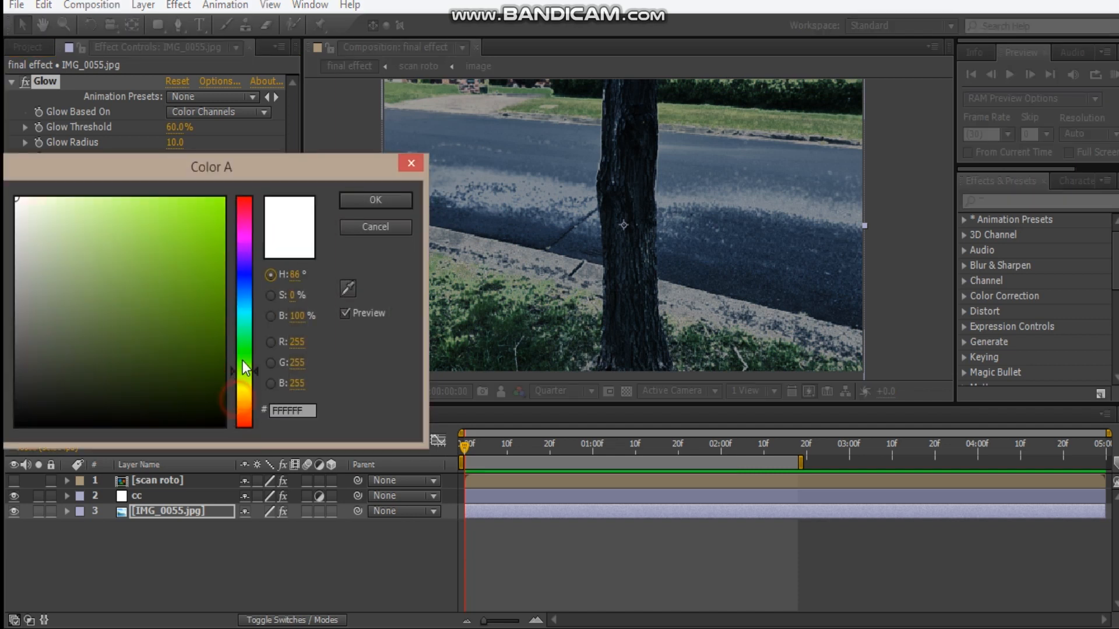
click(124, 200)
drag(129, 125, 171, 116)
click(375, 199)
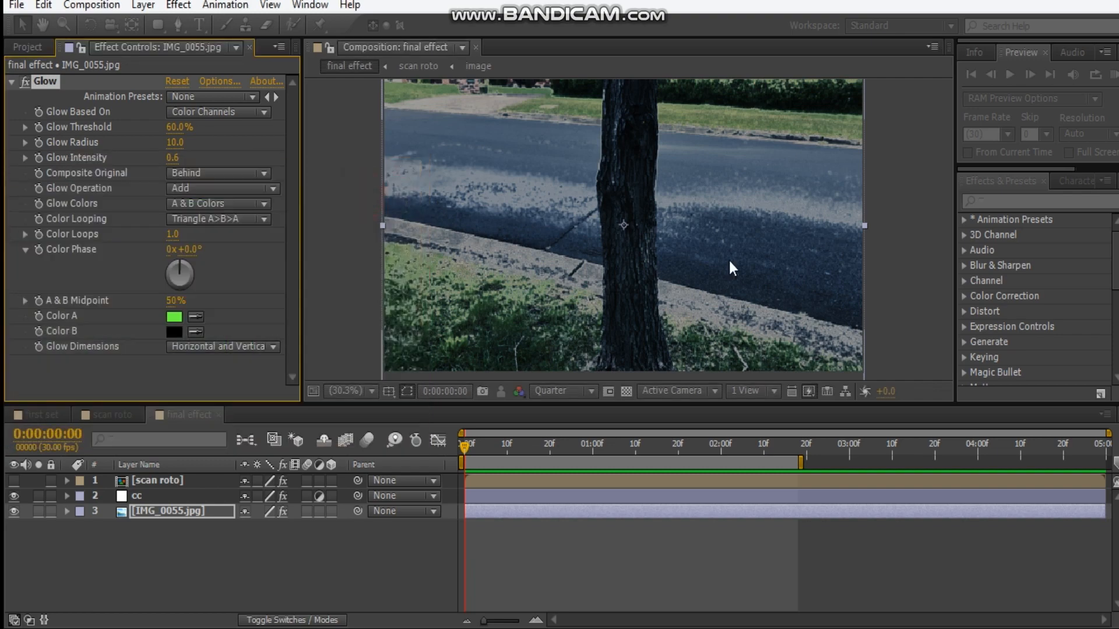
scroll(732, 268, down, 2)
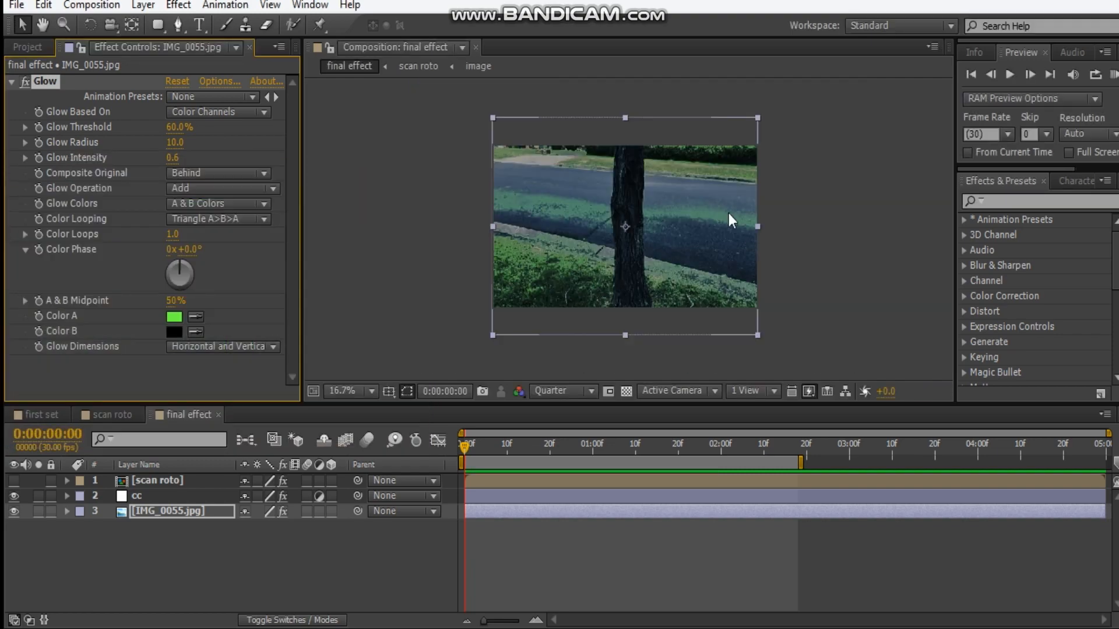
scroll(659, 186, up, 1)
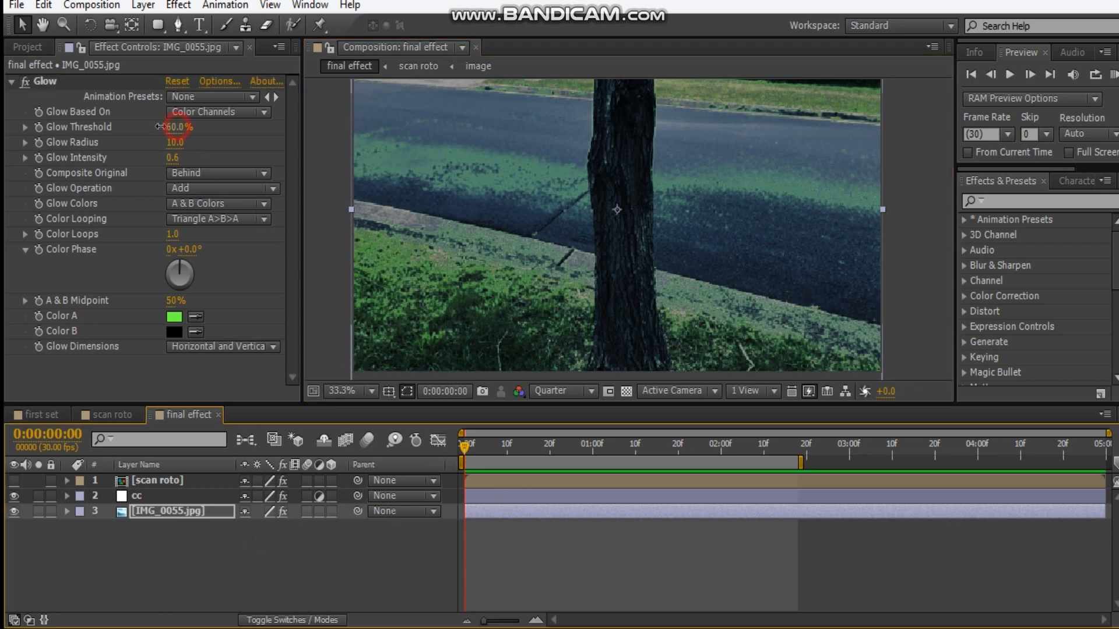
- Keyframe the photo layer's Glow Threshold at 0% at the start of the composition
drag(162, 127, 258, 131)
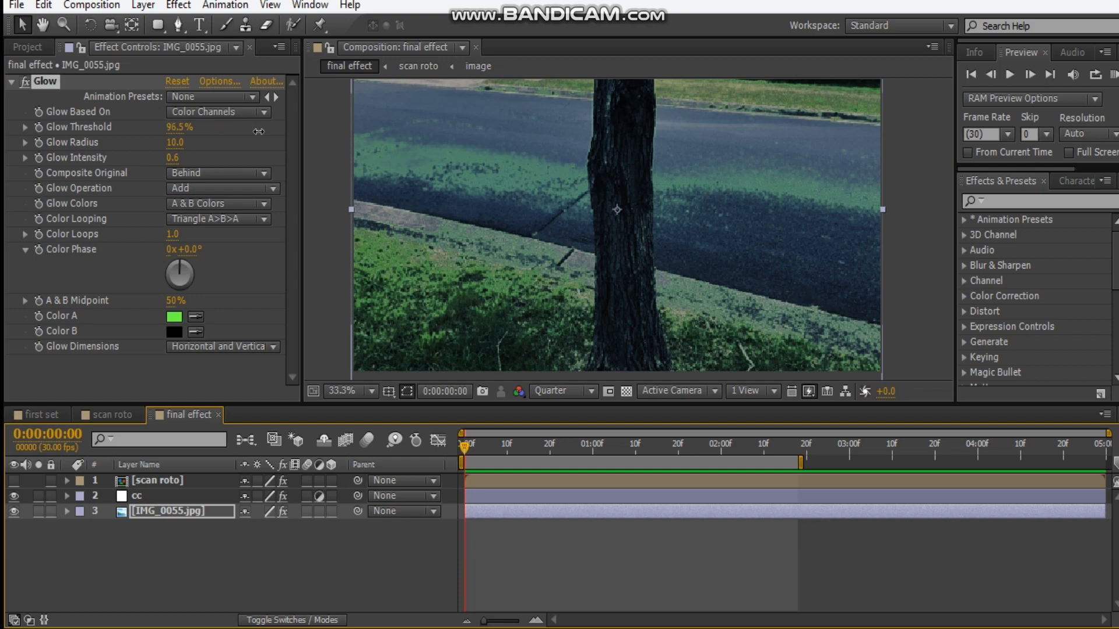
drag(175, 127, 97, 138)
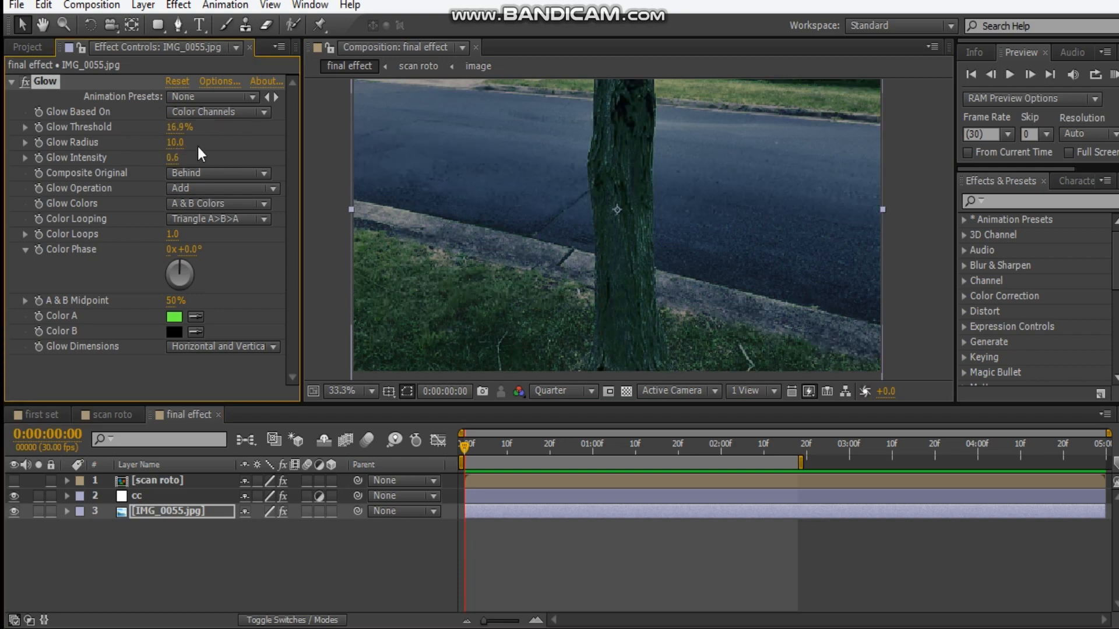
drag(178, 127, 60, 141)
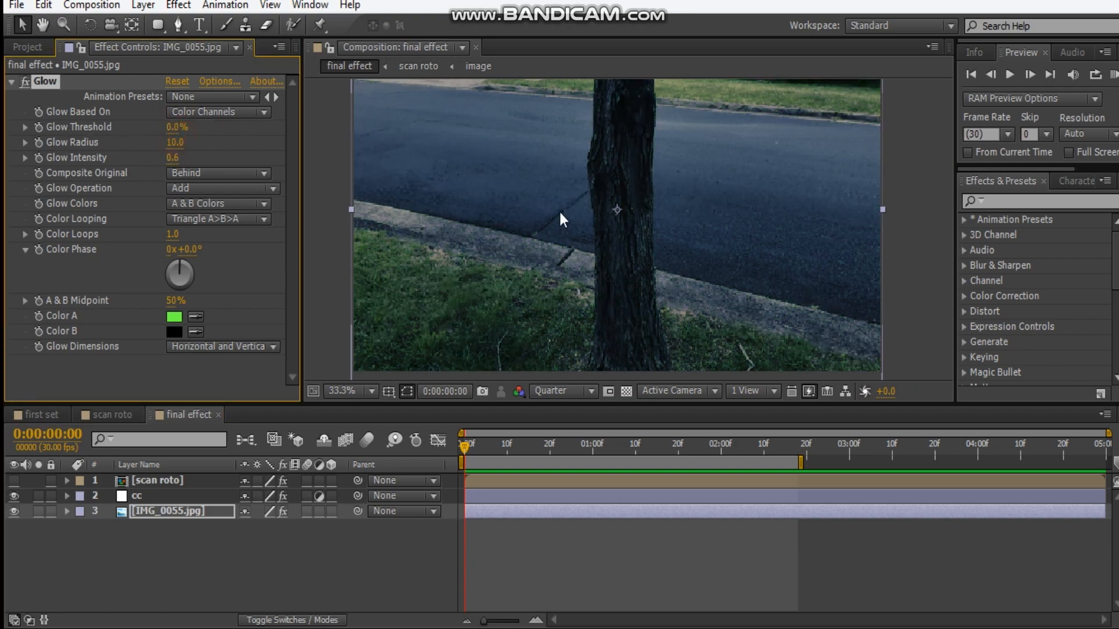
scroll(562, 220, down, 1)
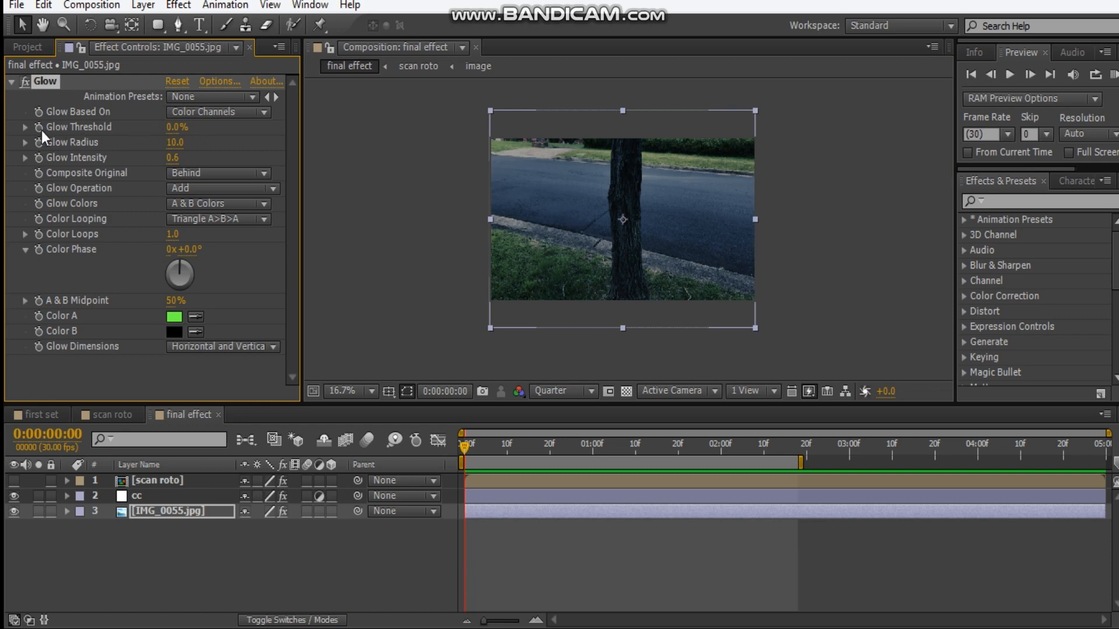
- Keyframe Glow Threshold at 100% at 0:00:02:18 and return to the start
drag(467, 446, 800, 449)
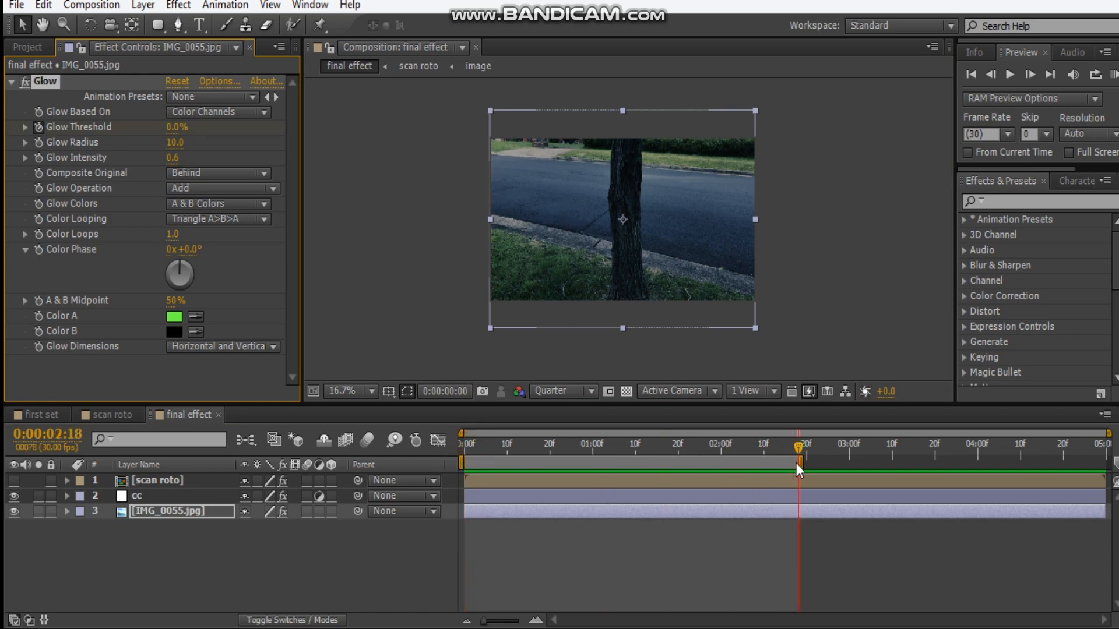
drag(178, 127, 406, 136)
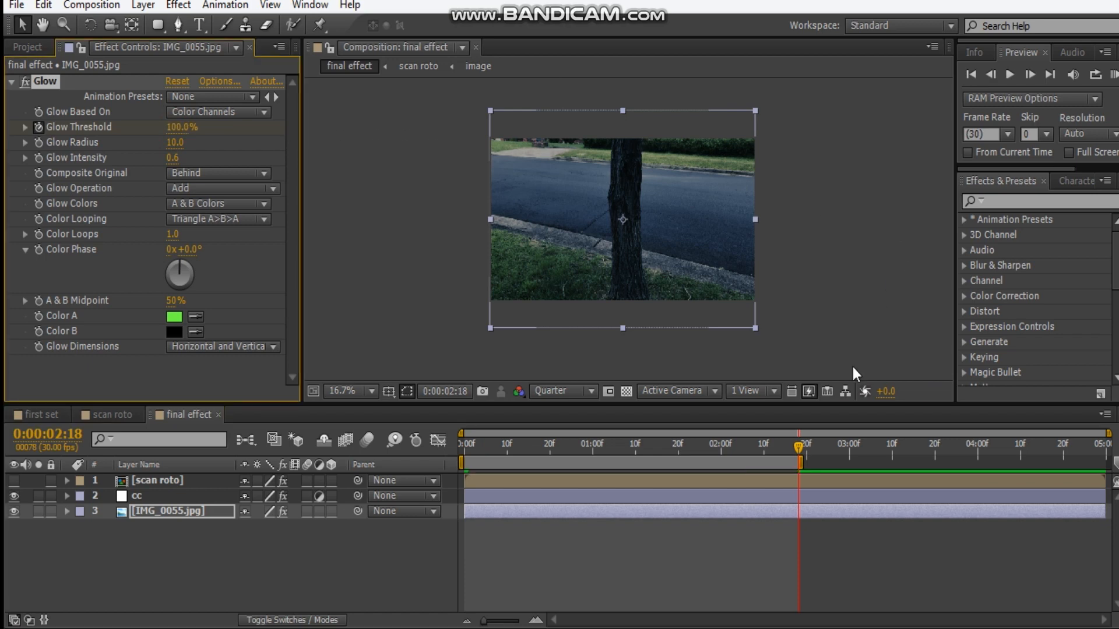
drag(799, 448, 467, 447)
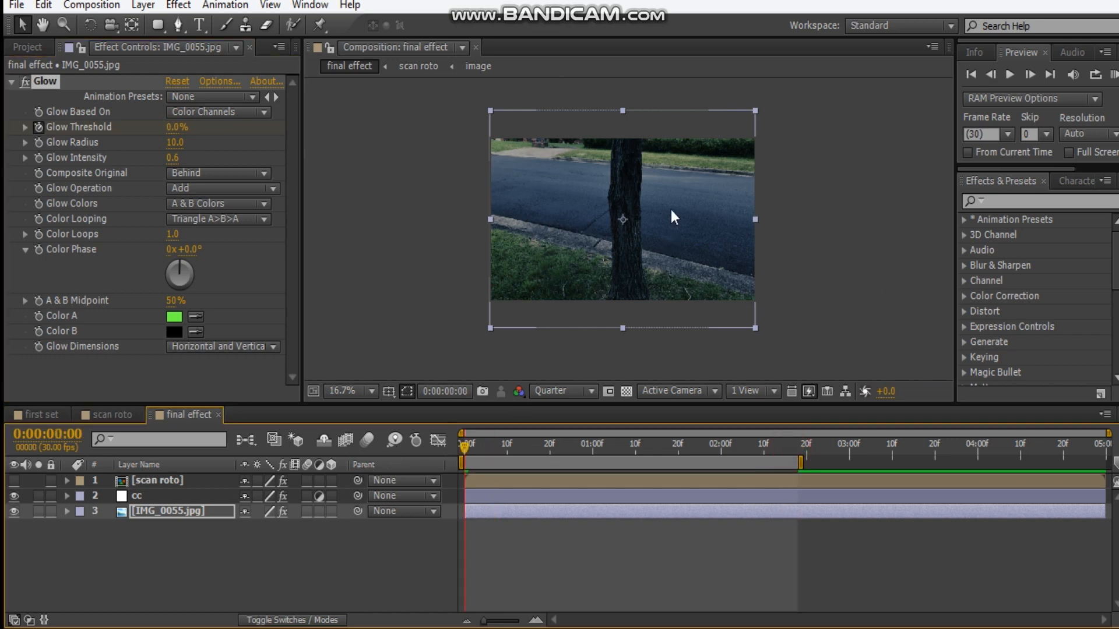
scroll(673, 217, up, 1)
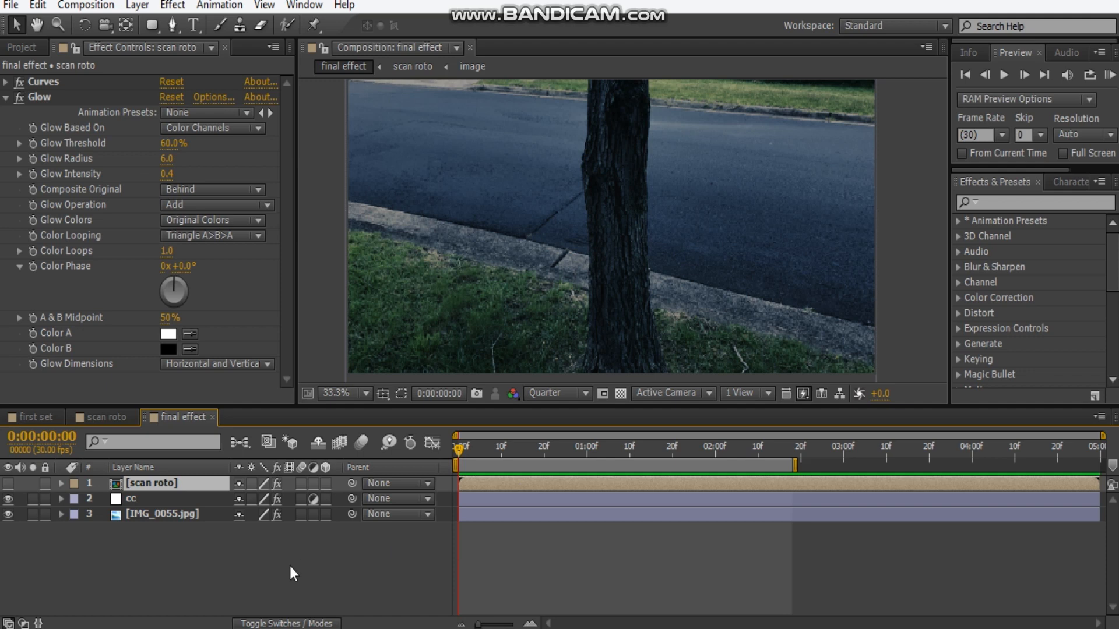
- Preview the glow threshold animation, stop playback and fit the frame in the viewer
key(space)
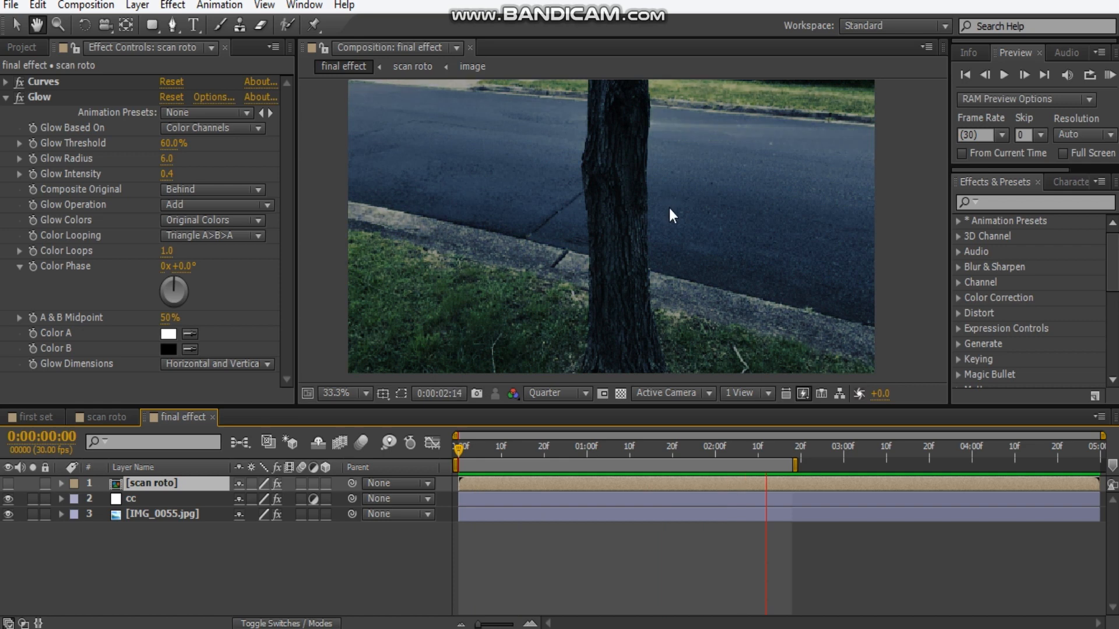
drag(522, 465, 558, 465)
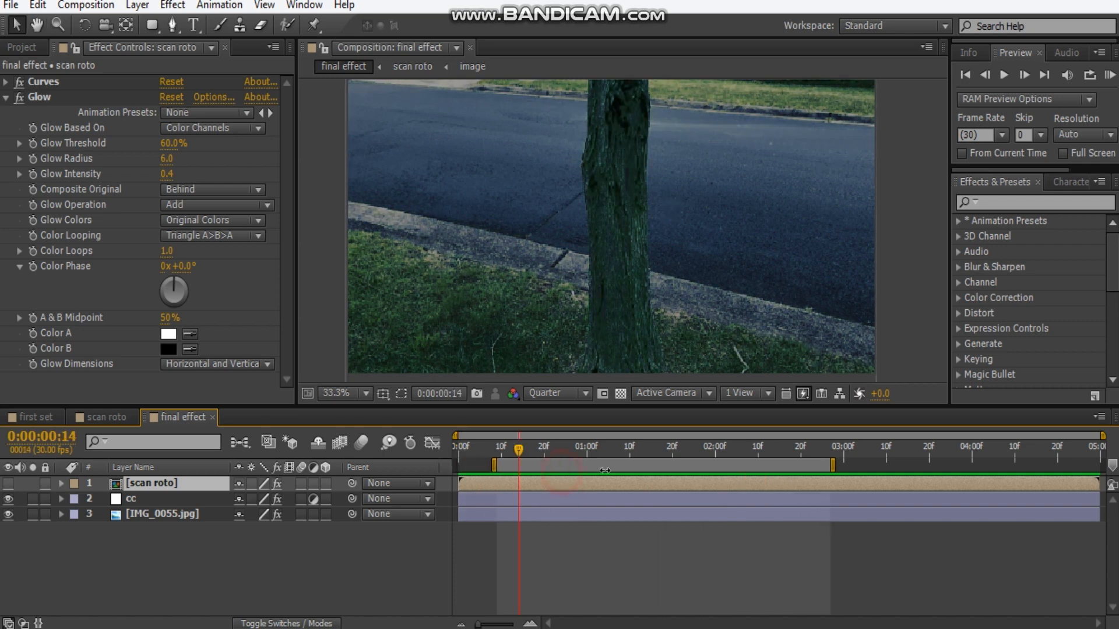
click(549, 449)
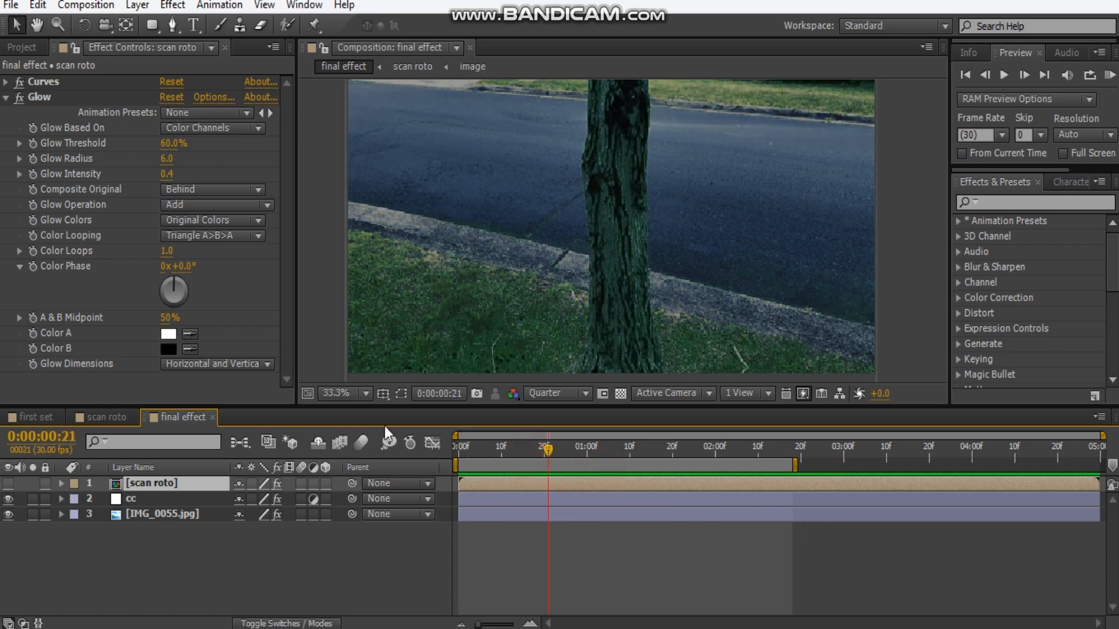
scroll(559, 256, down, 1)
scroll(573, 251, up, 1)
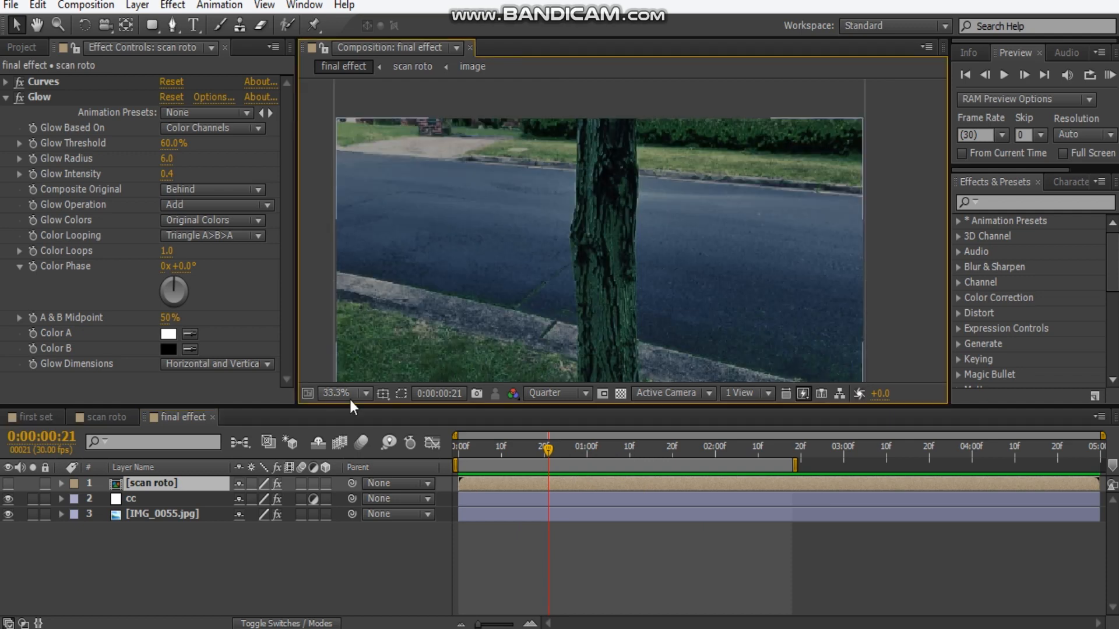
click(346, 393)
click(351, 67)
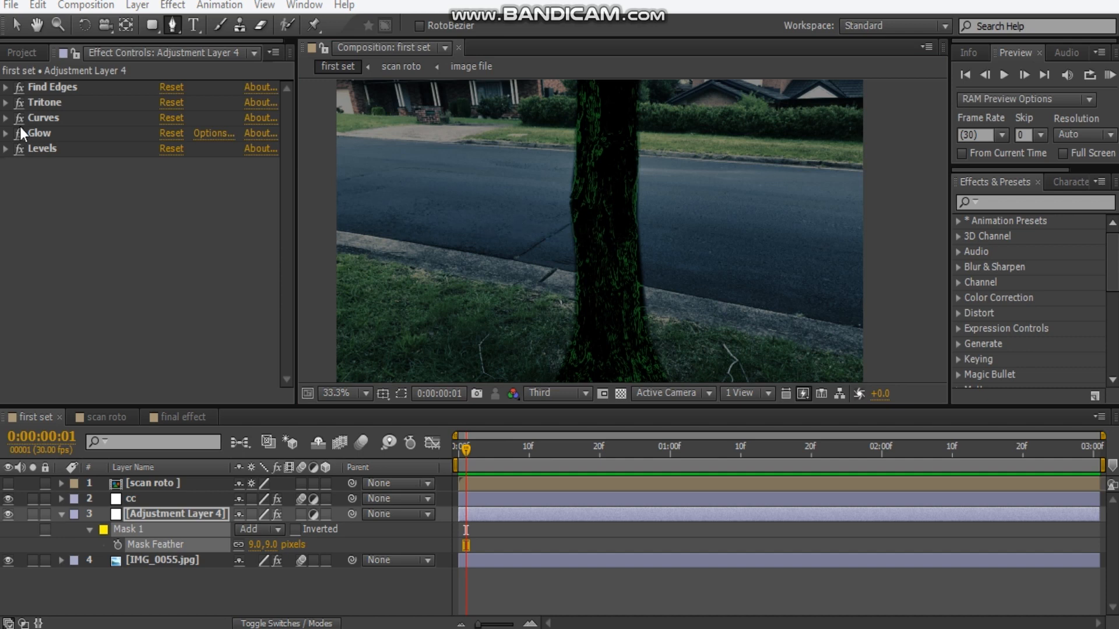
- Collapse Adjustment Layer 4's mask properties and select the cc layer to inspect its effects
click(60, 515)
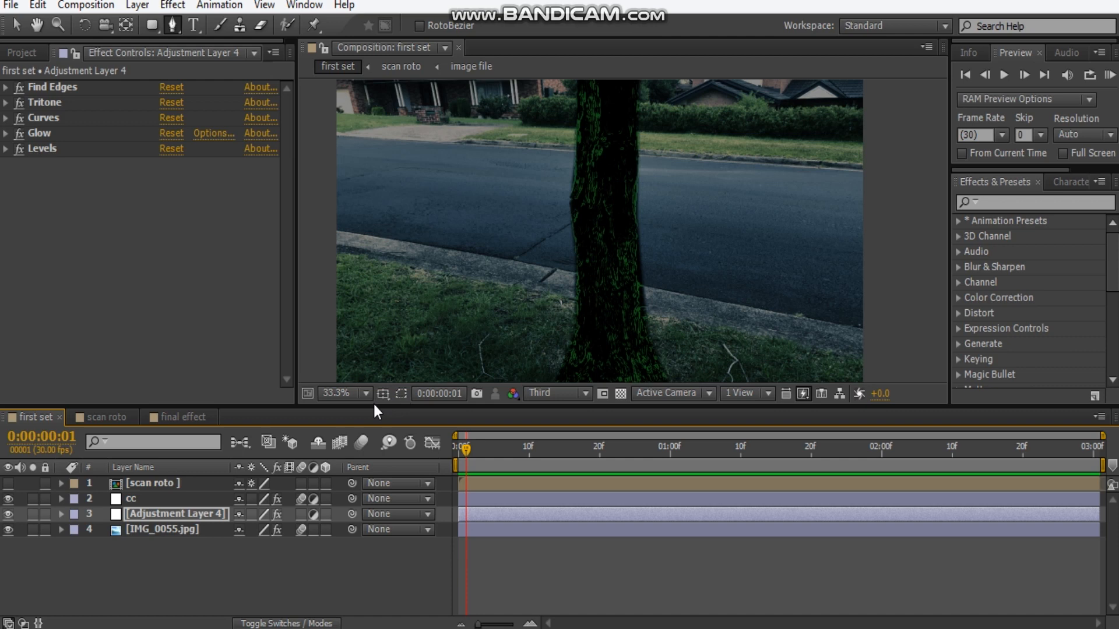
click(161, 514)
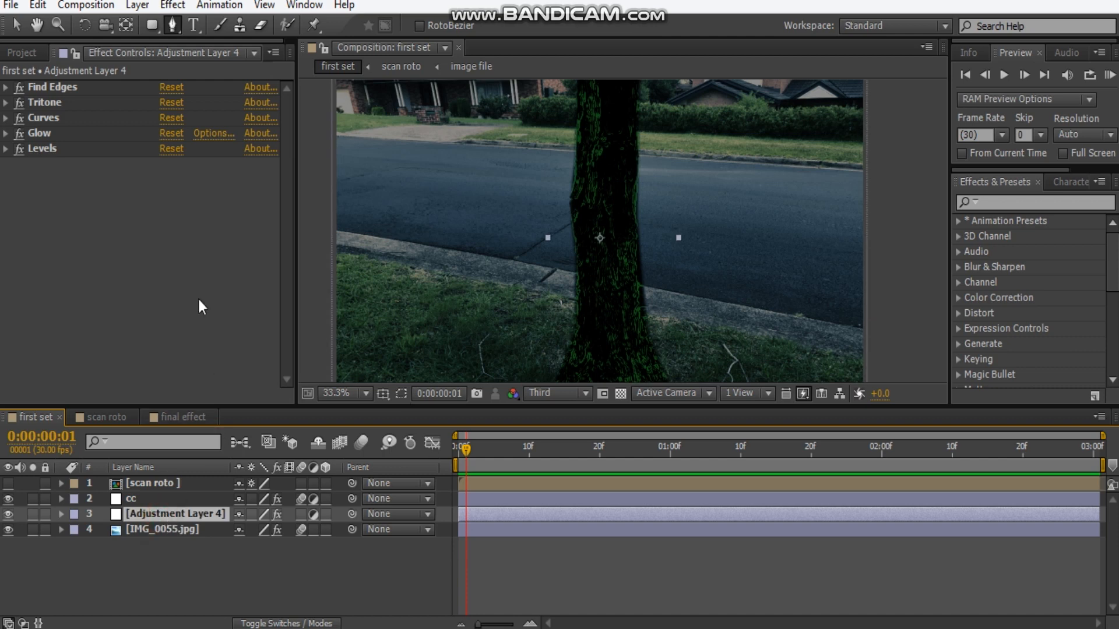
click(132, 221)
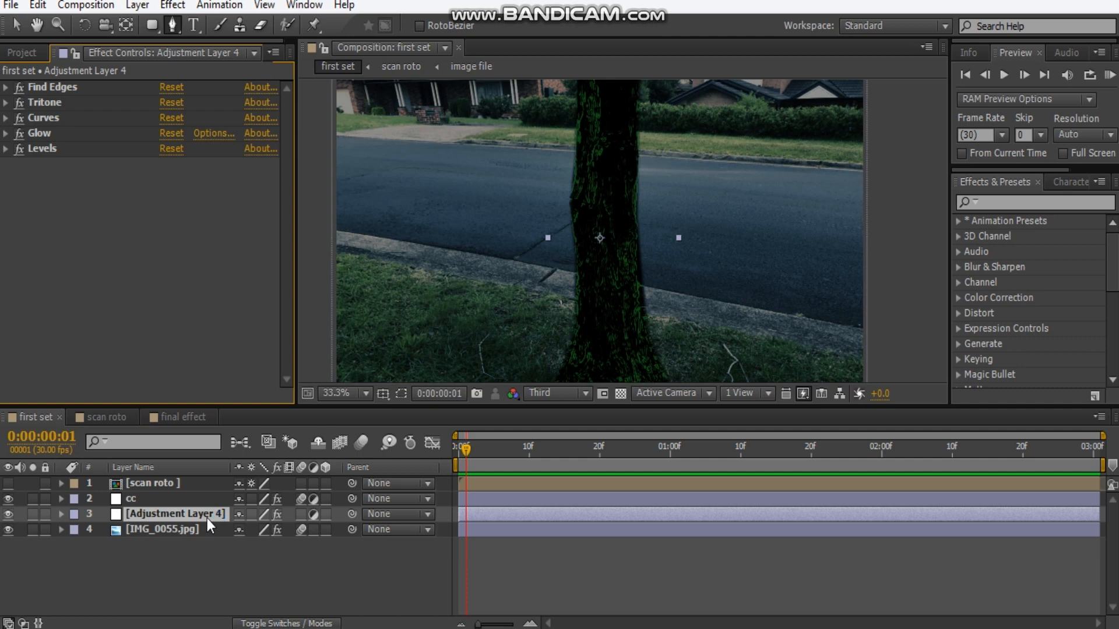
click(147, 502)
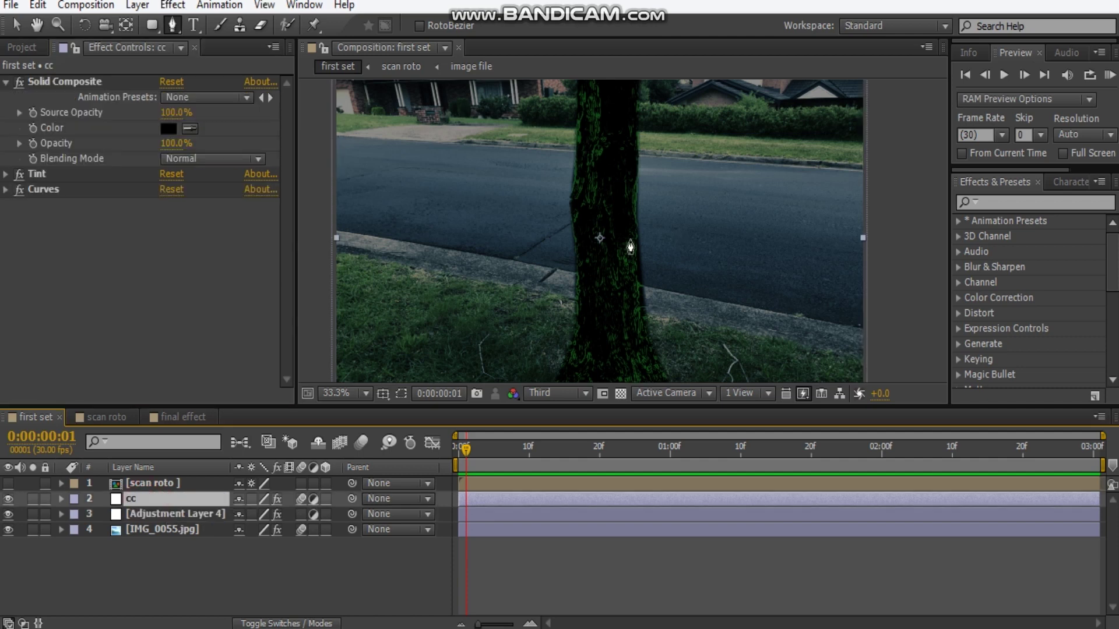
- Delete the Solid Composite effect from the cc layer, then reselect Adjustment Layer 4
click(7, 81)
click(50, 82)
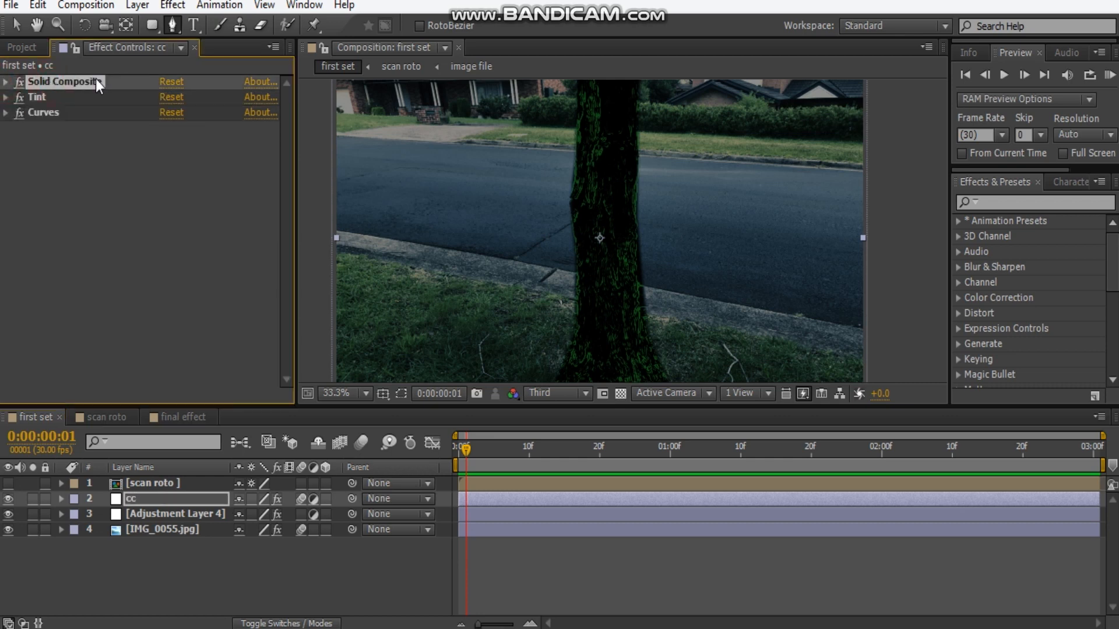
key(Delete)
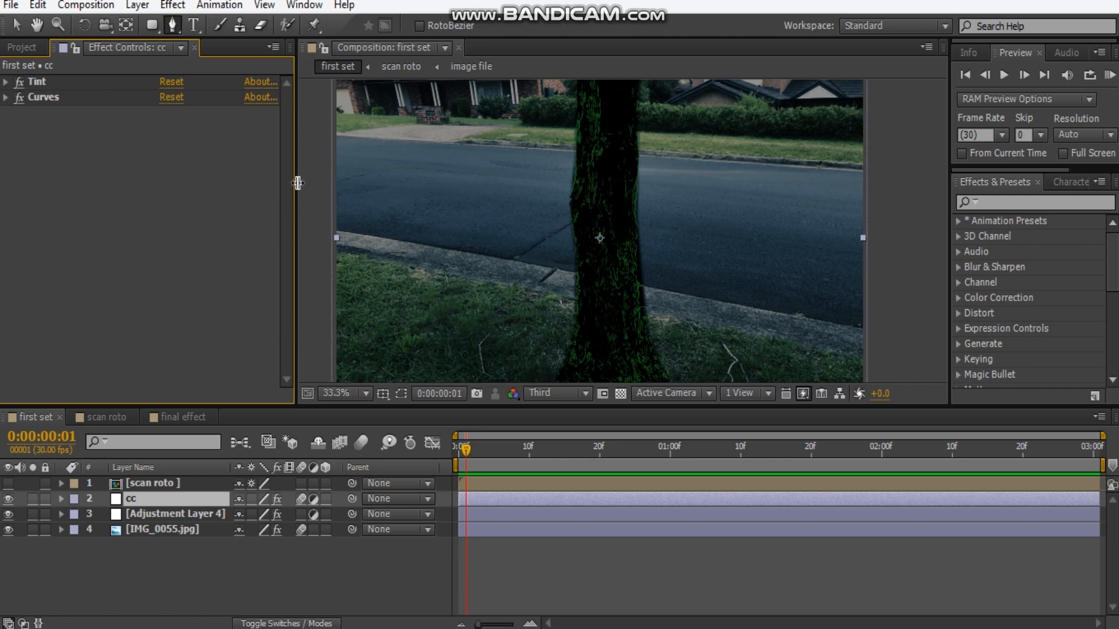
click(184, 515)
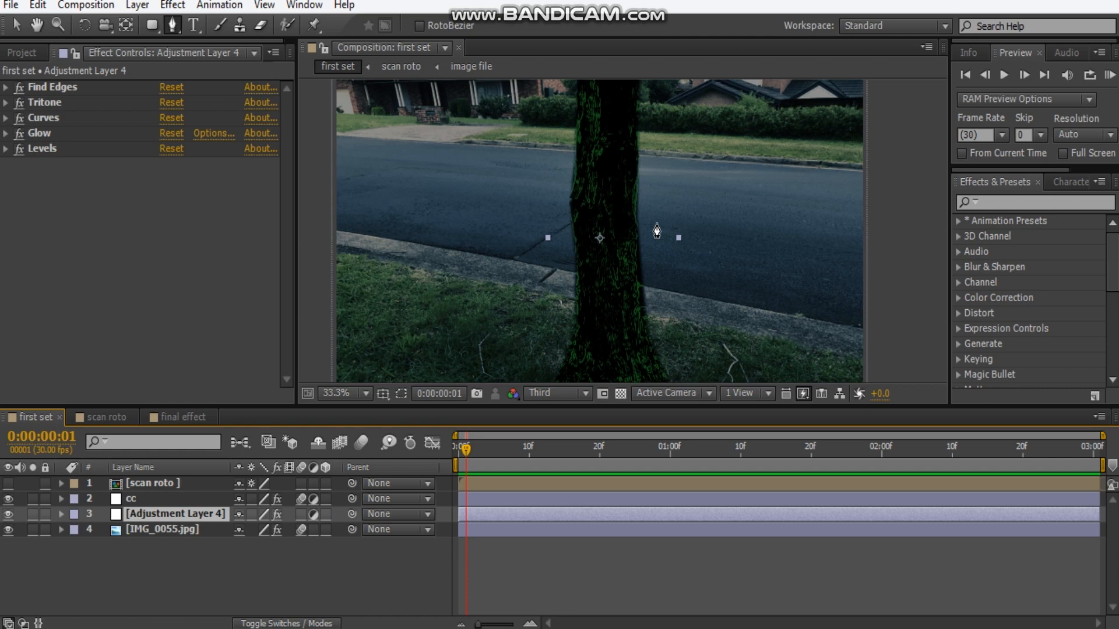
- Set Adjustment Layer 4's mask feather to 39 pixels and inspect the softened trunk edge up close
click(401, 394)
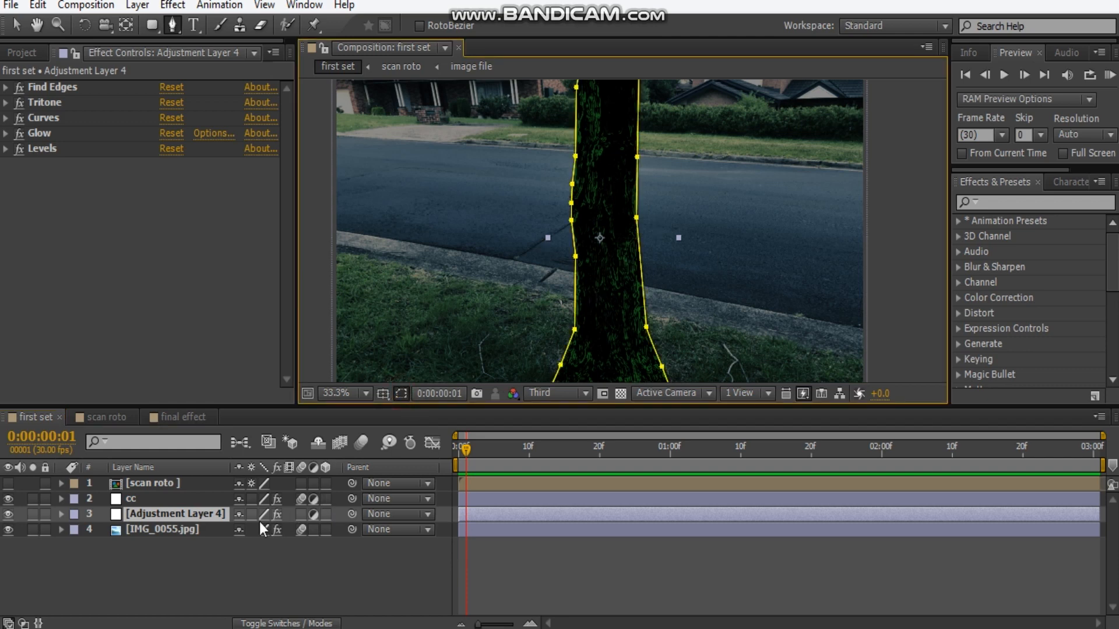
key(f)
drag(274, 546, 366, 529)
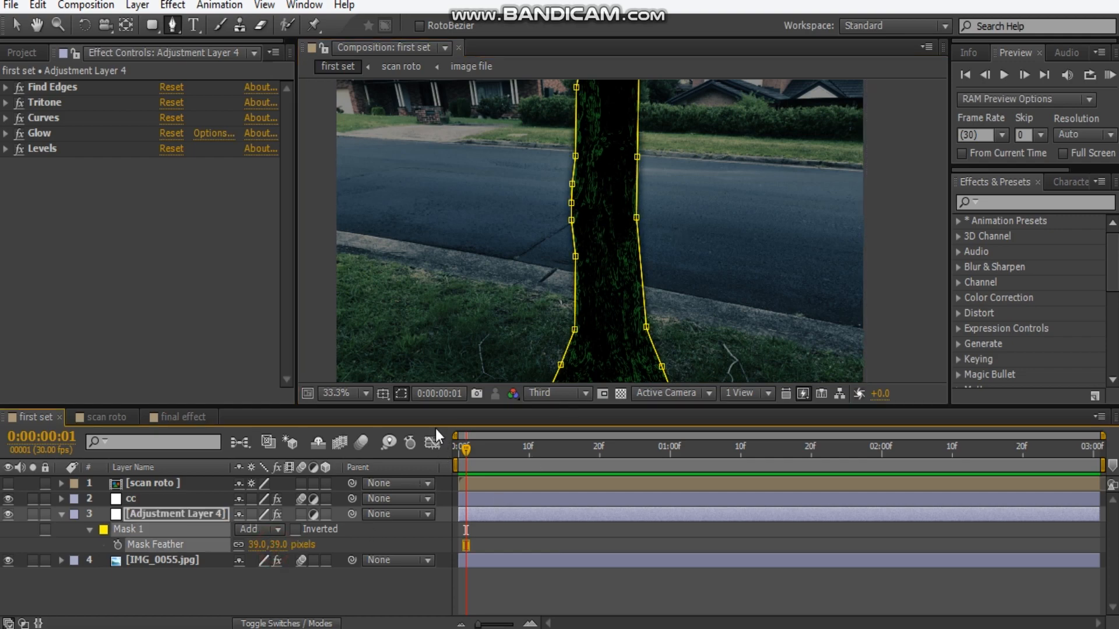
click(393, 392)
scroll(694, 250, up, 3)
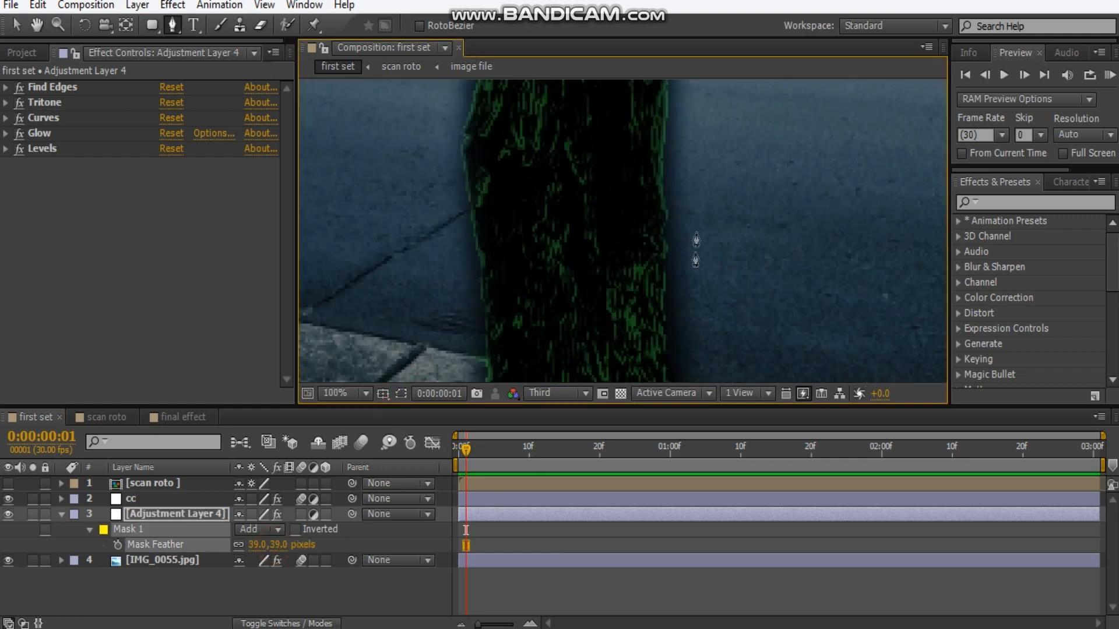
scroll(517, 255, down, 1)
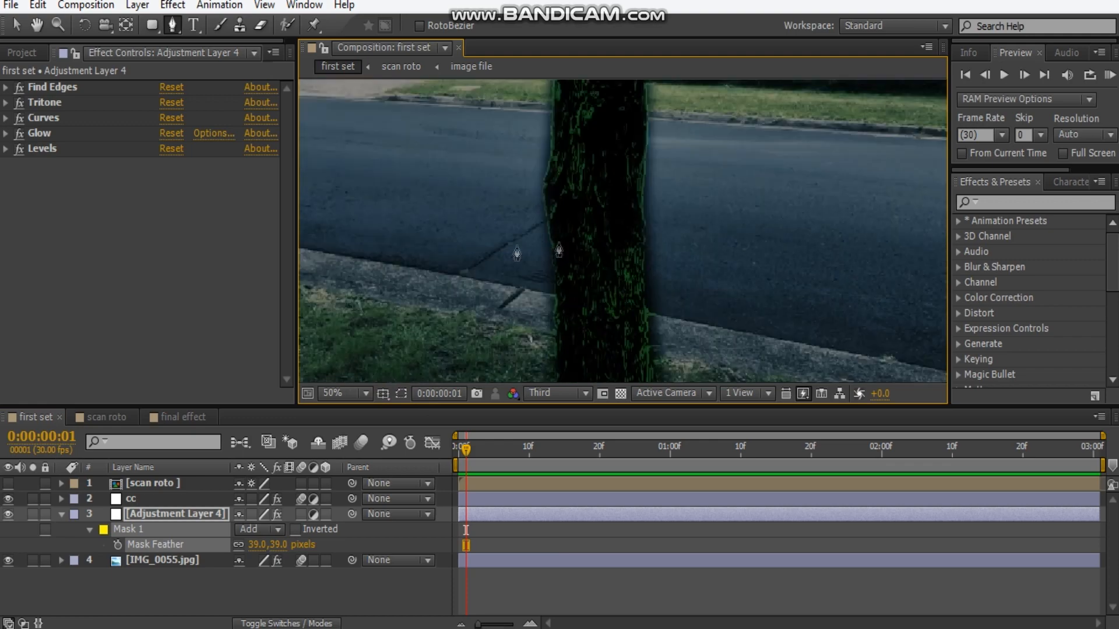
drag(682, 235, 671, 249)
scroll(671, 249, down, 1)
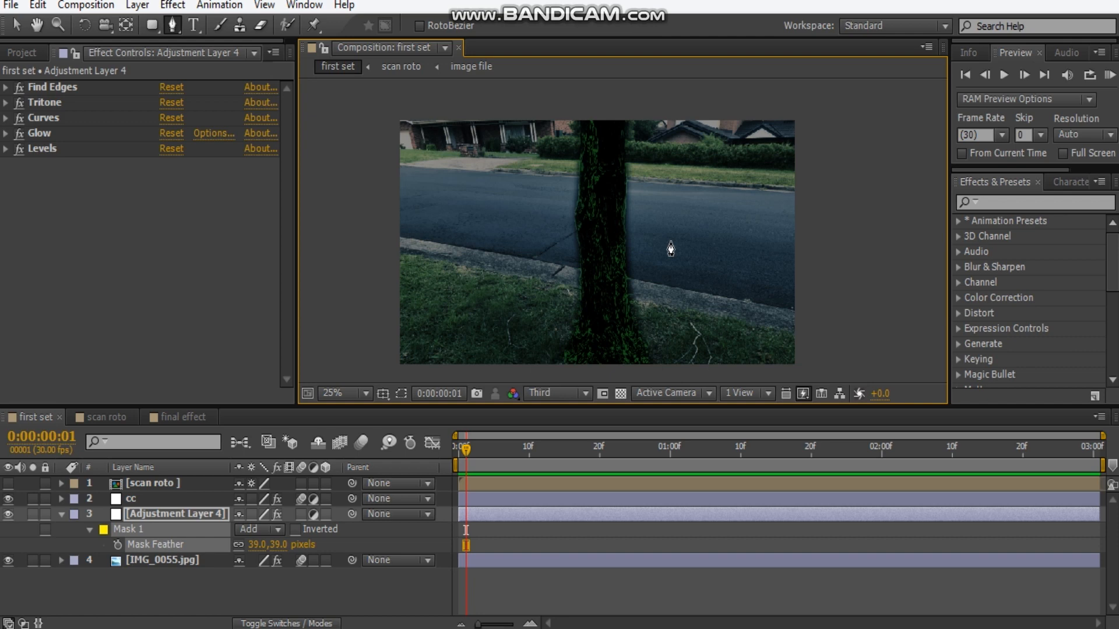
- Collapse Adjustment Layer 4's Mask 1 properties in the timeline
click(61, 515)
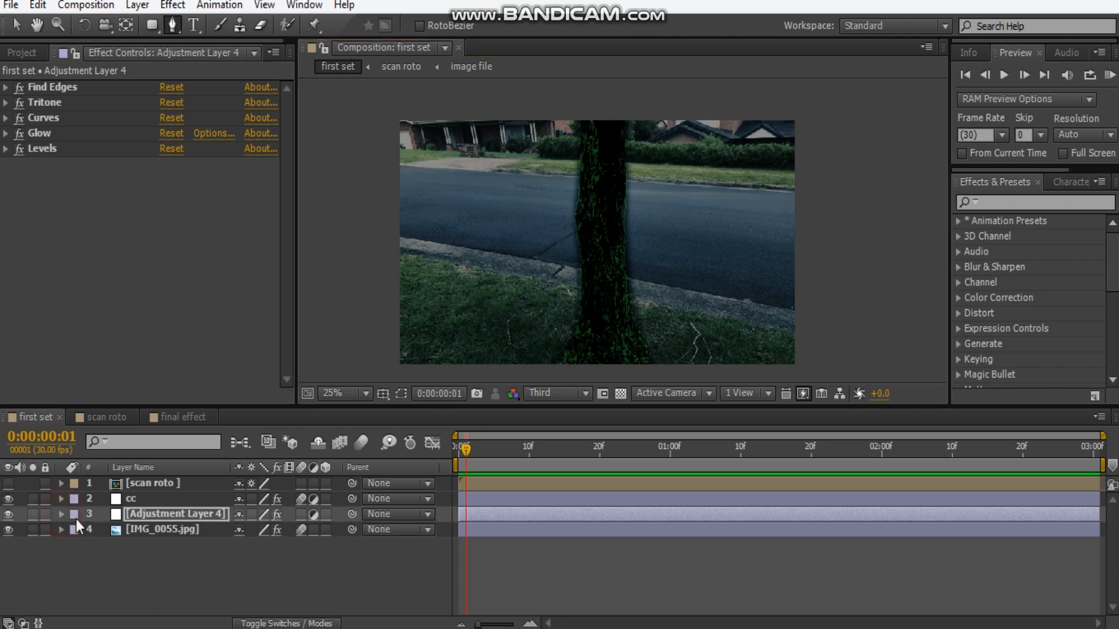